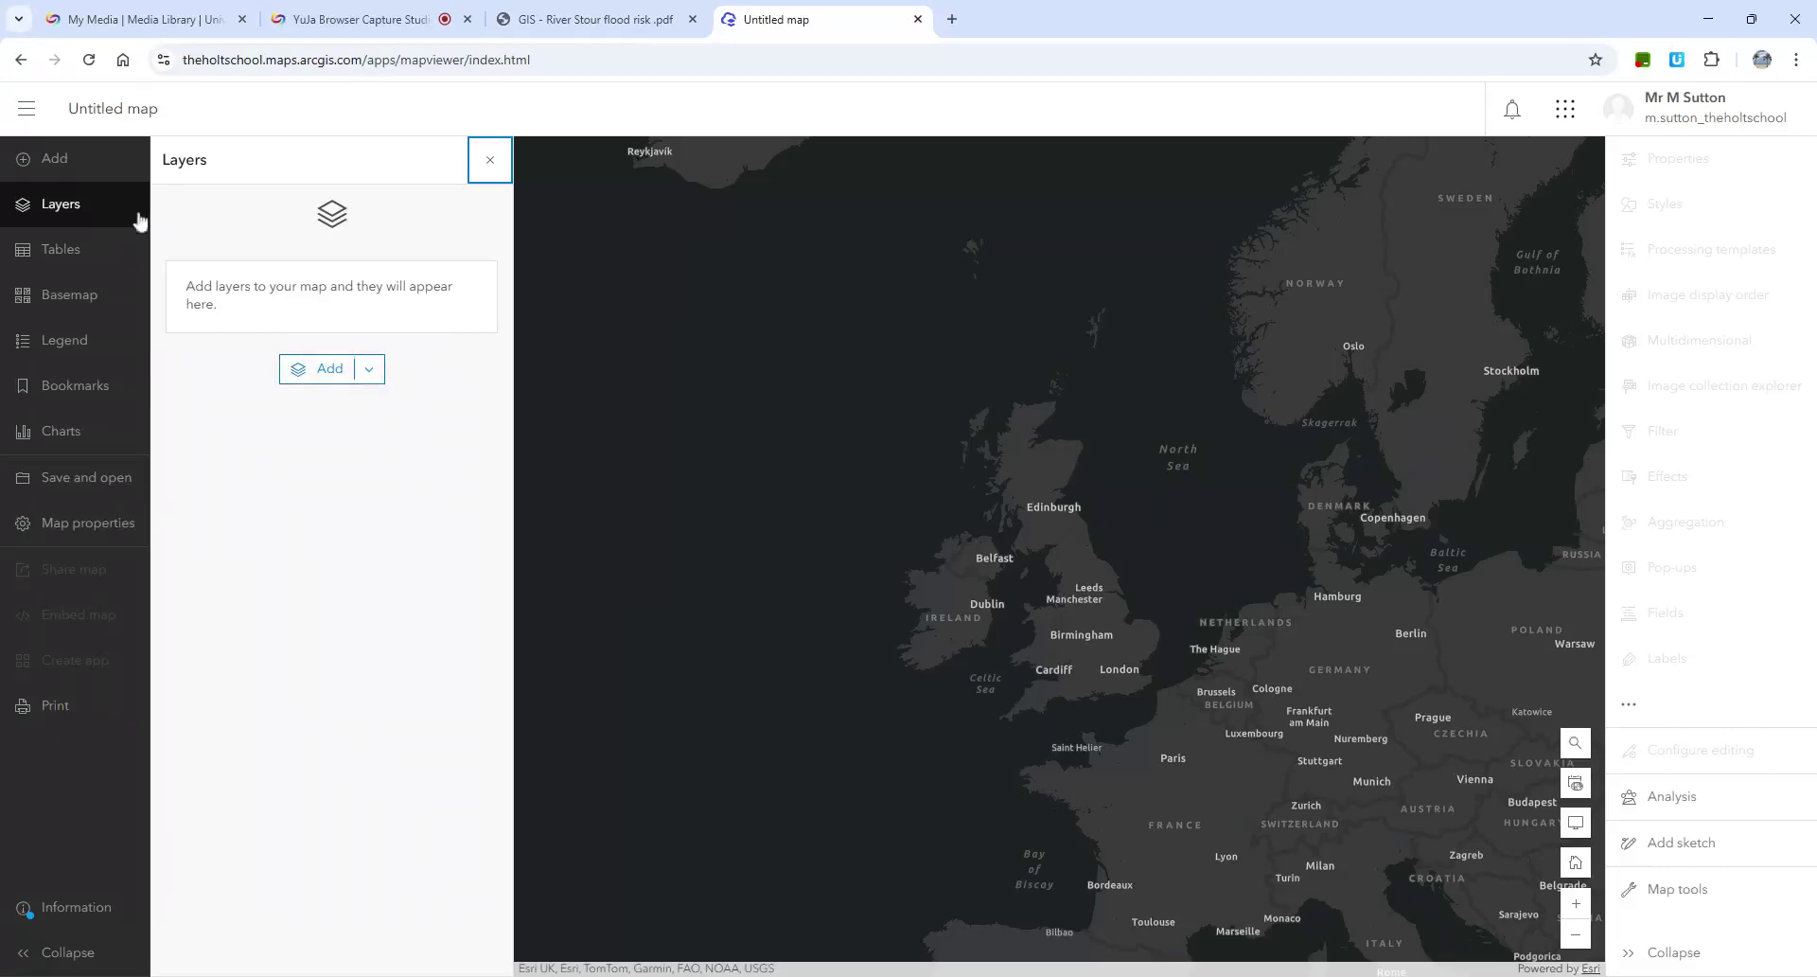
Start adding a layer from a file and choose Risk_of_Flooding_from_Rivers_and_Sea_1.zip from the device.
click(489, 160)
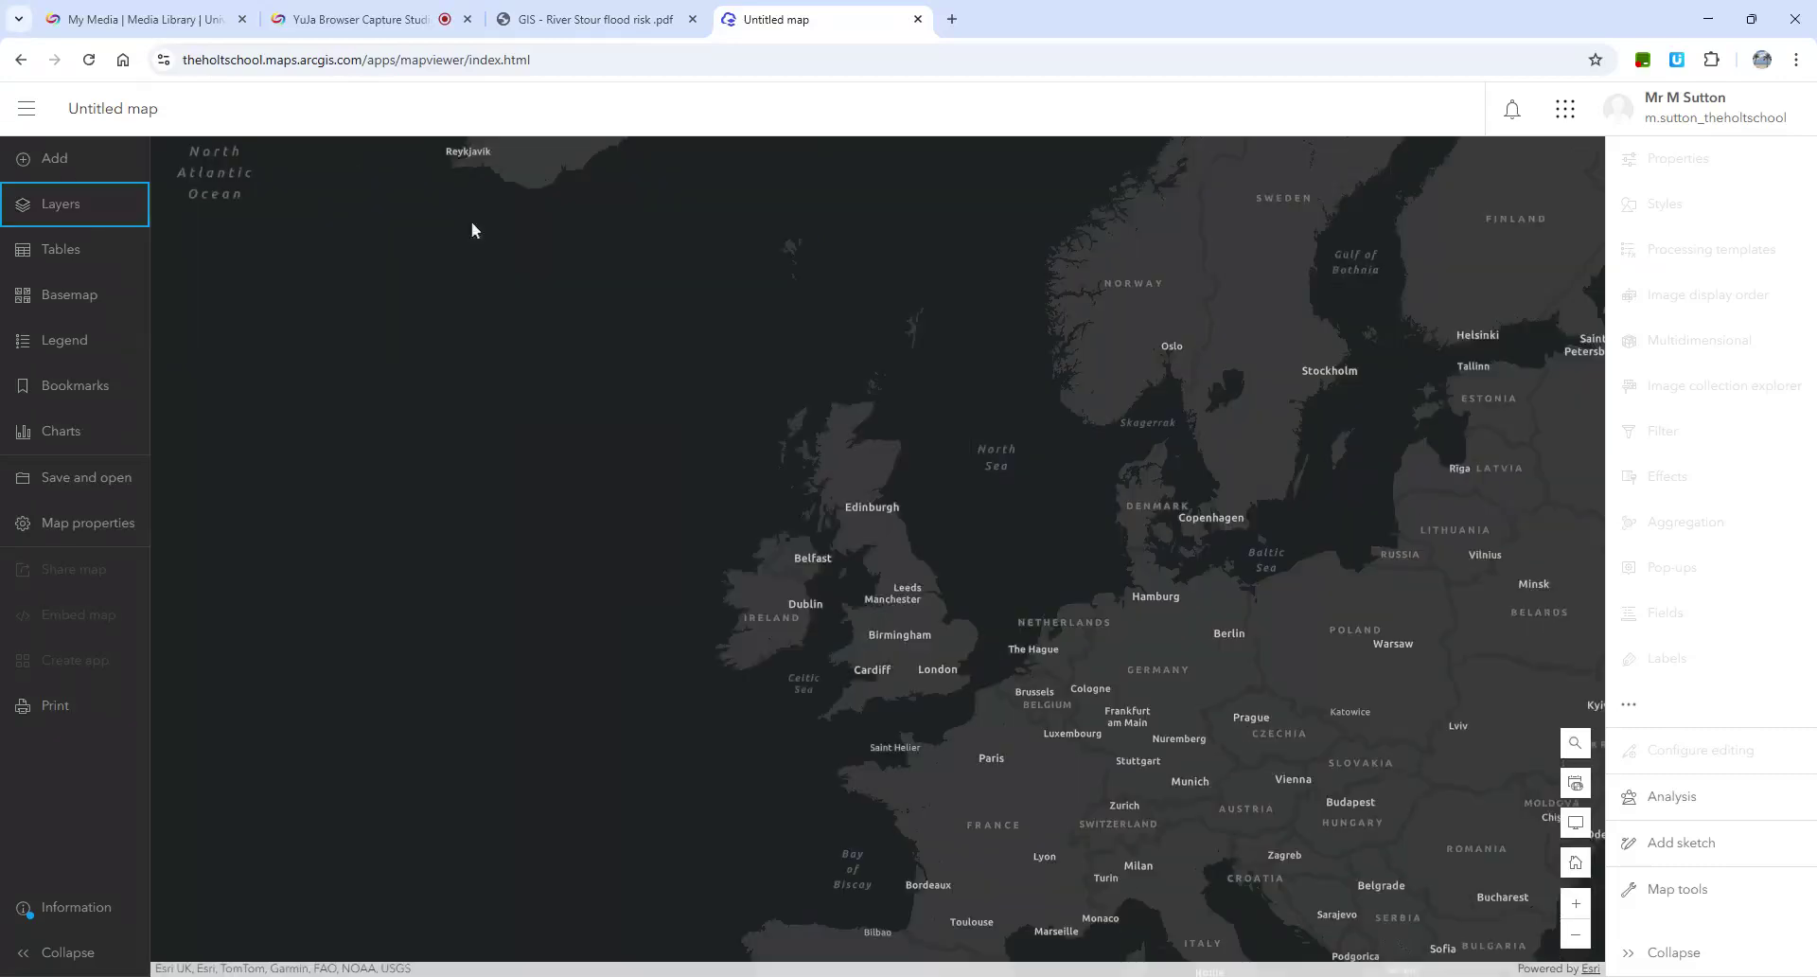
click(42, 161)
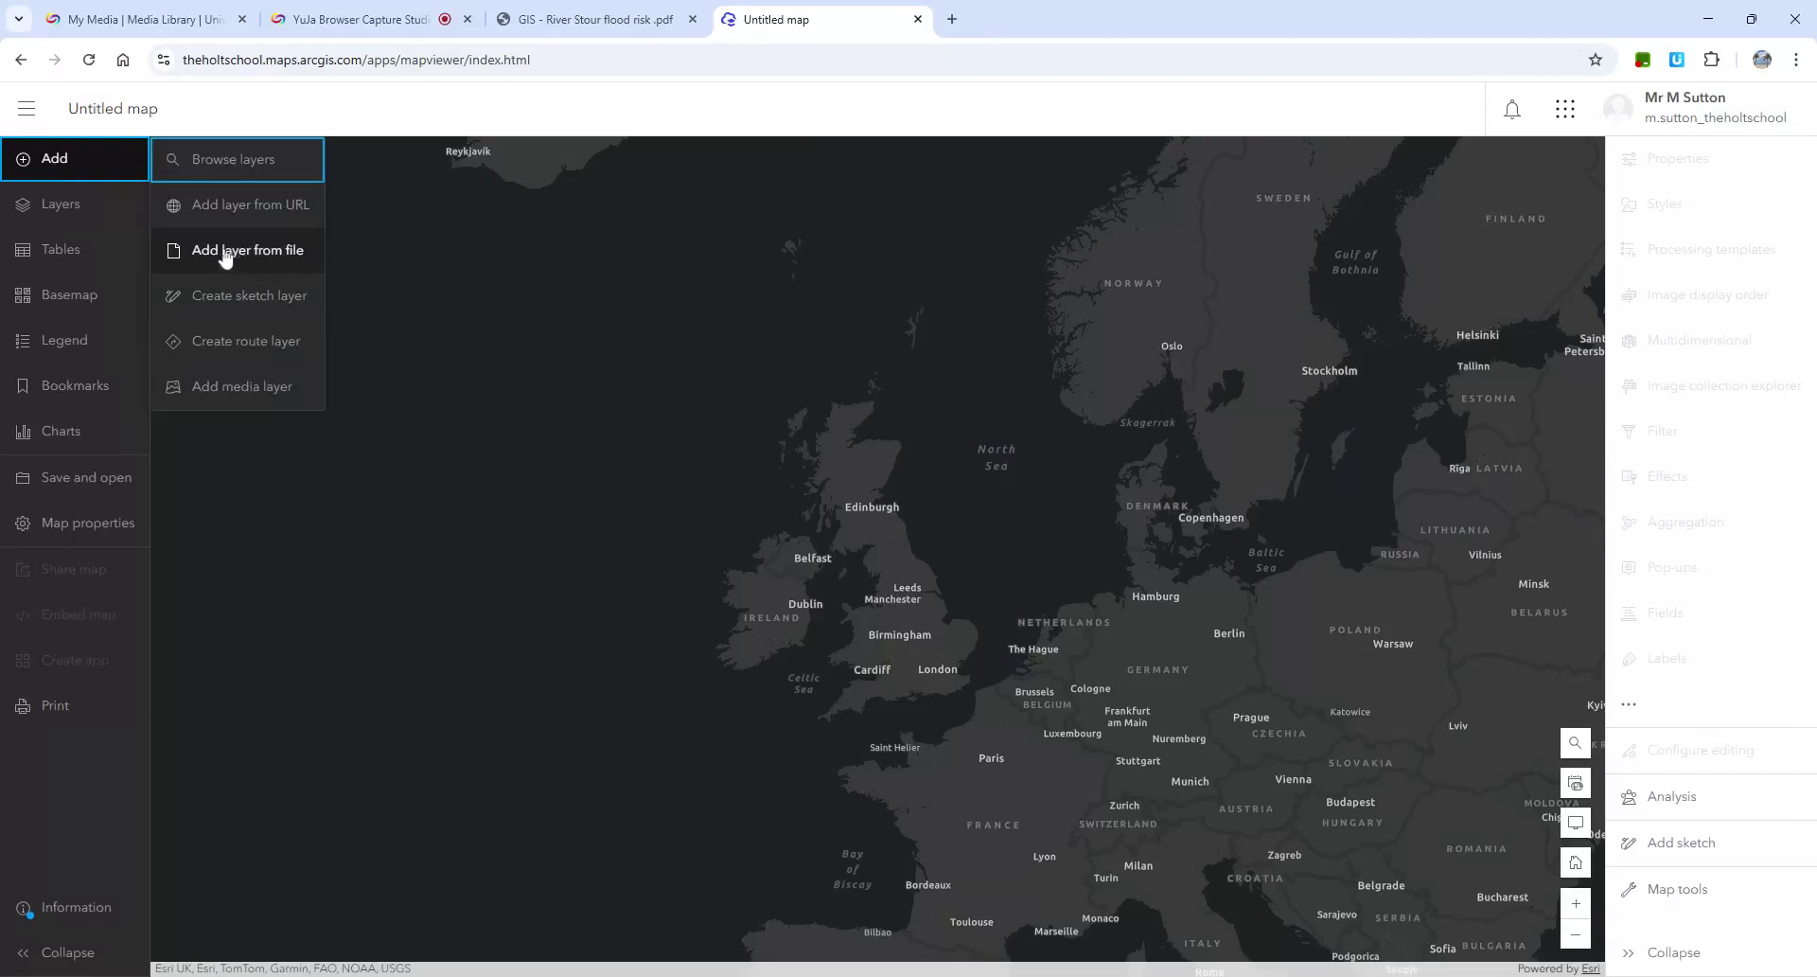
click(57, 204)
click(371, 376)
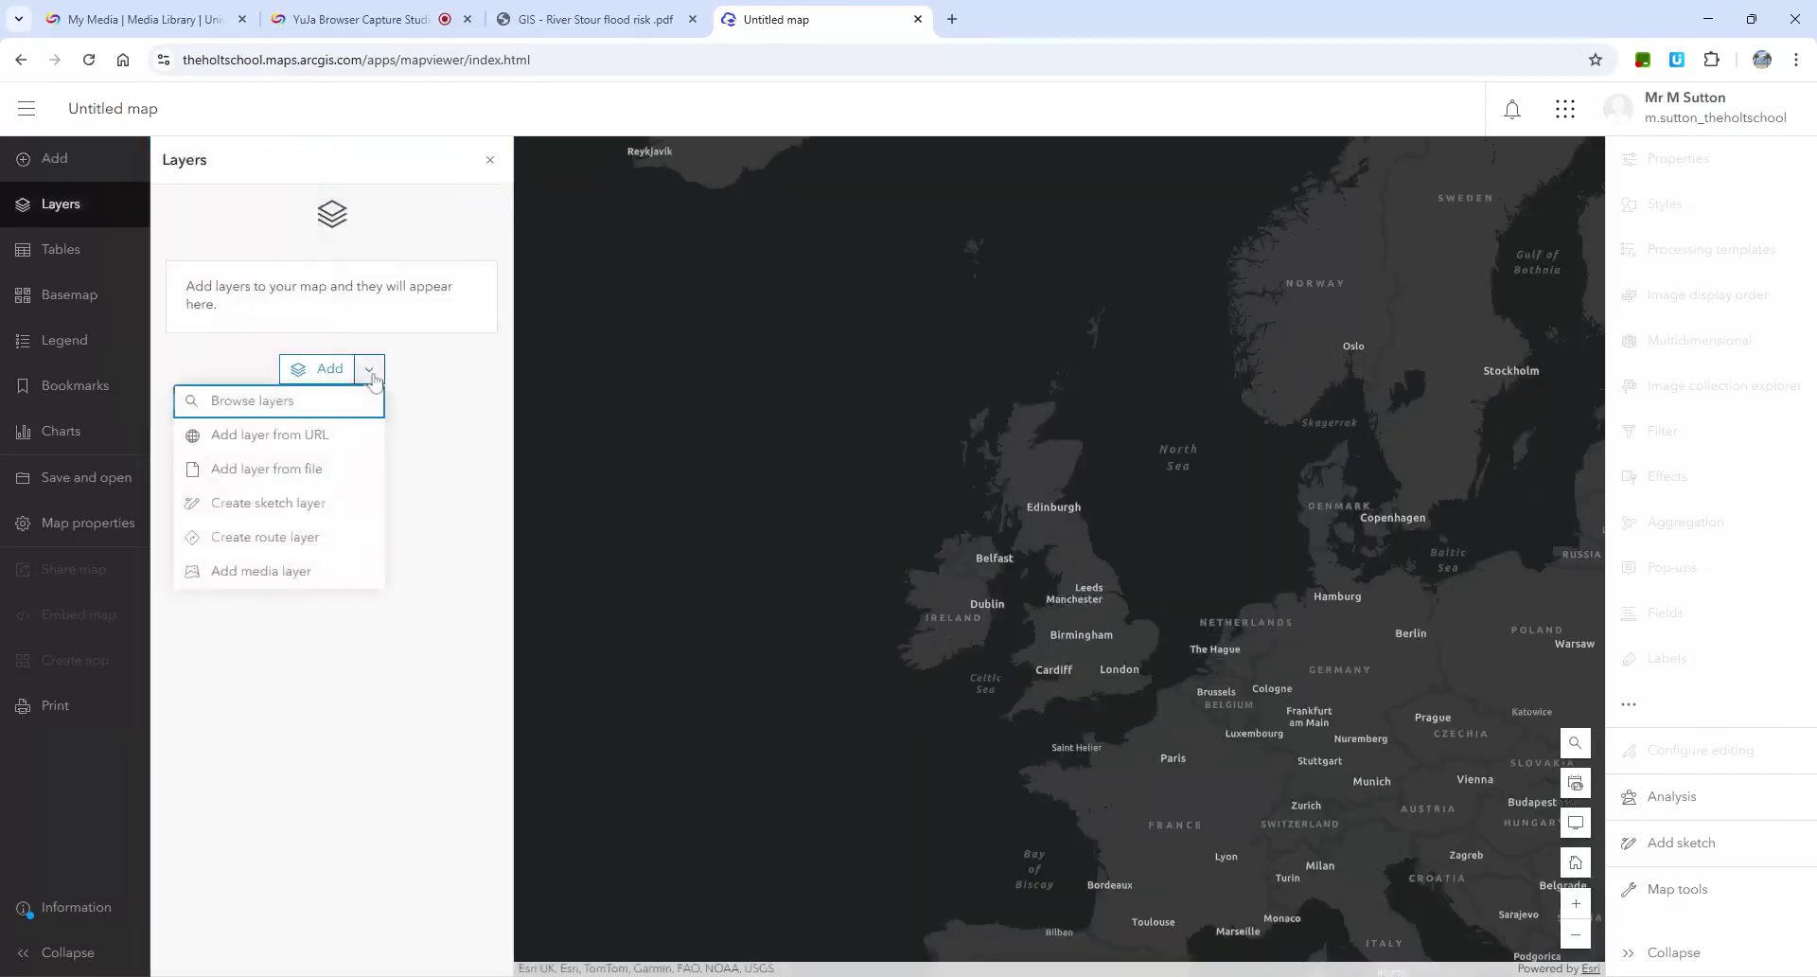
click(293, 478)
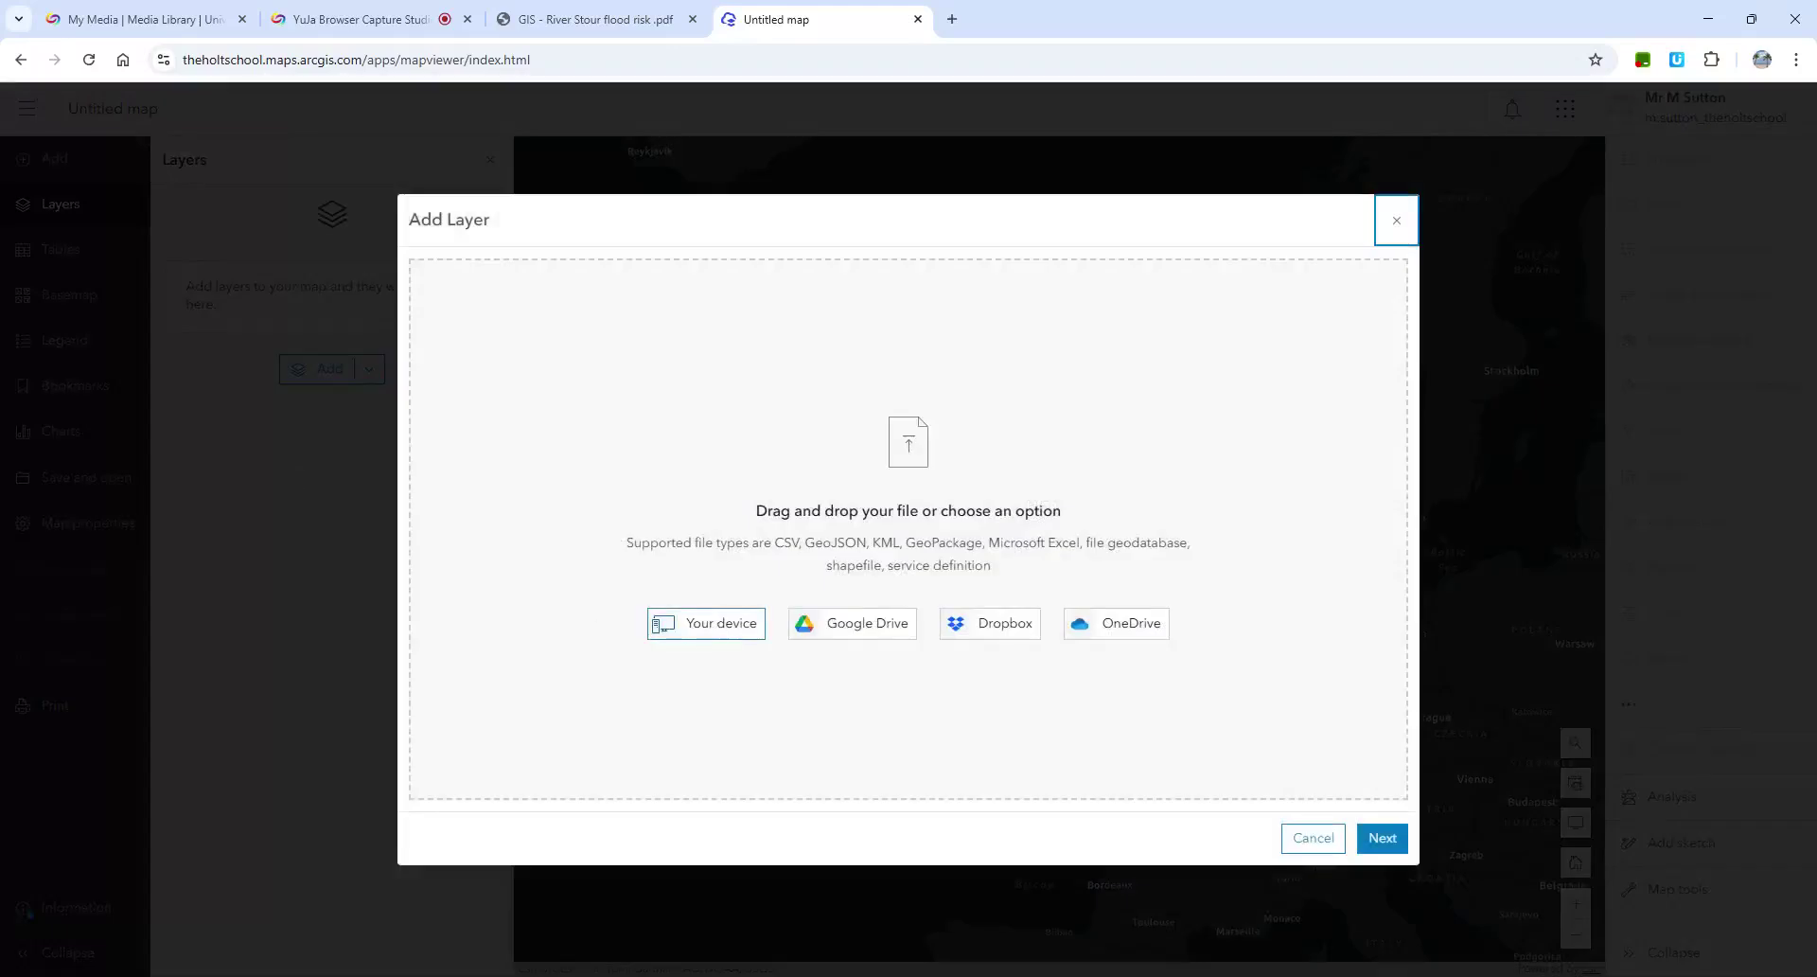
click(721, 627)
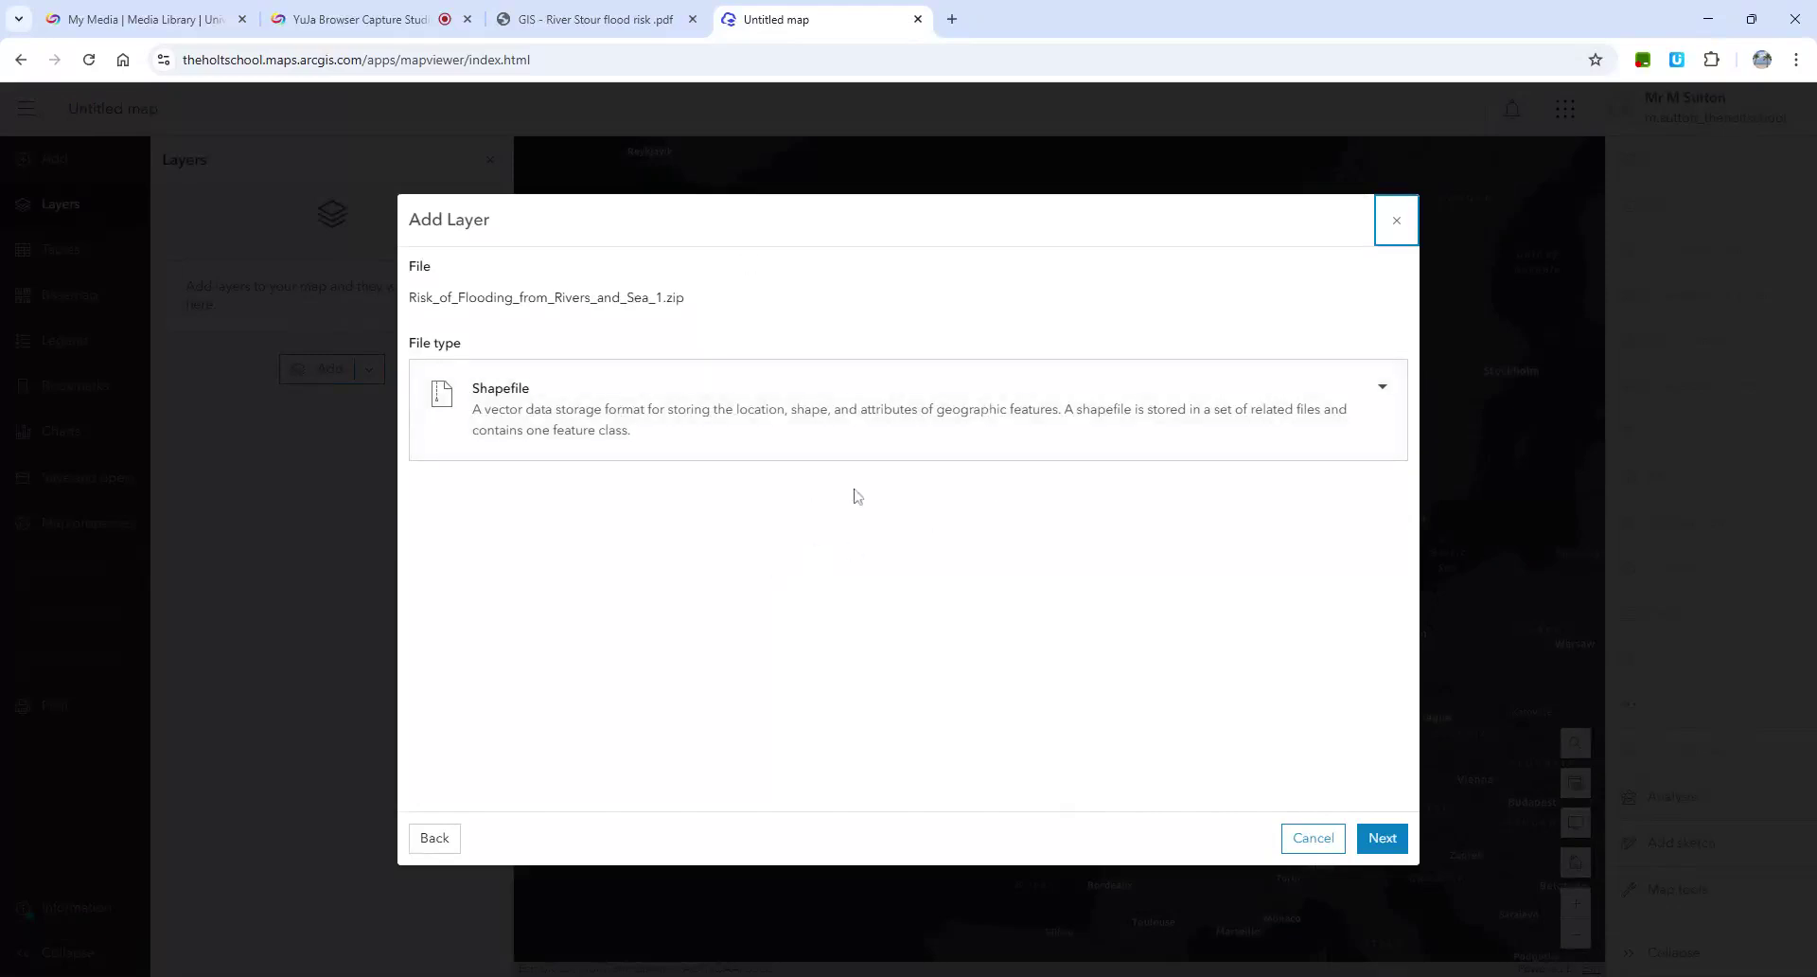
Title the shapefile layer Risk_of_Flooding_from_Rivers_and_Sea_11, then create it and add it to the map.
click(1384, 839)
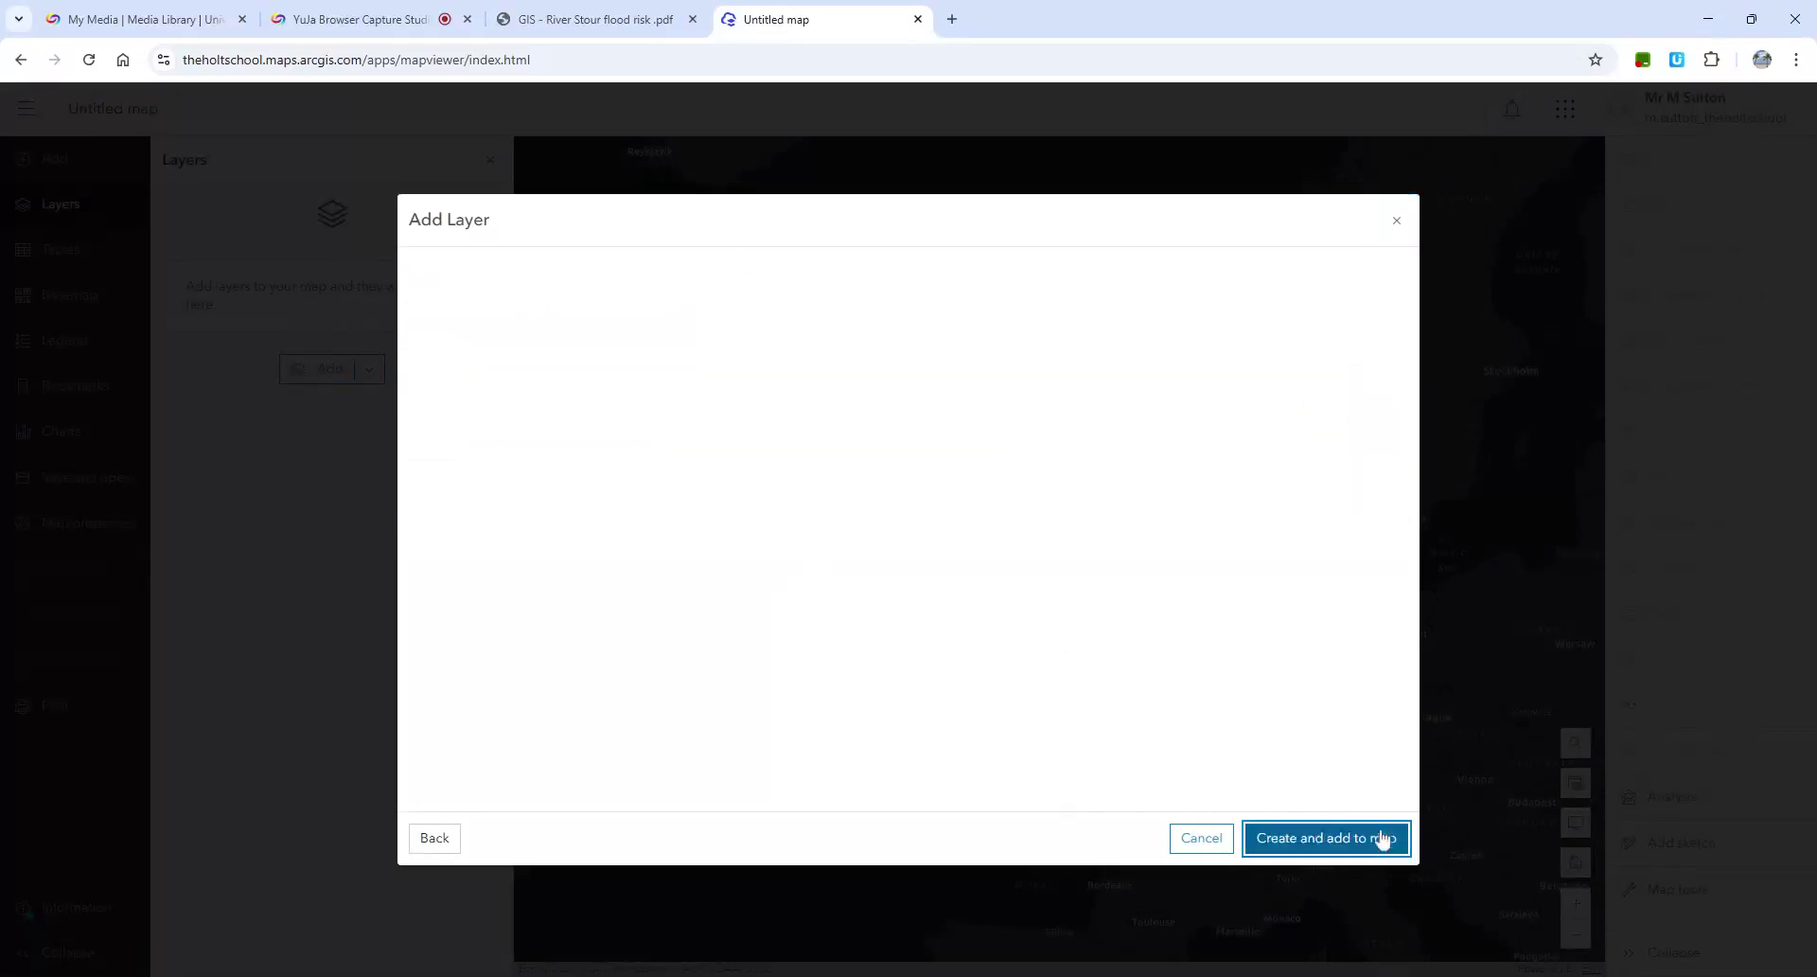
click(838, 362)
text(11)
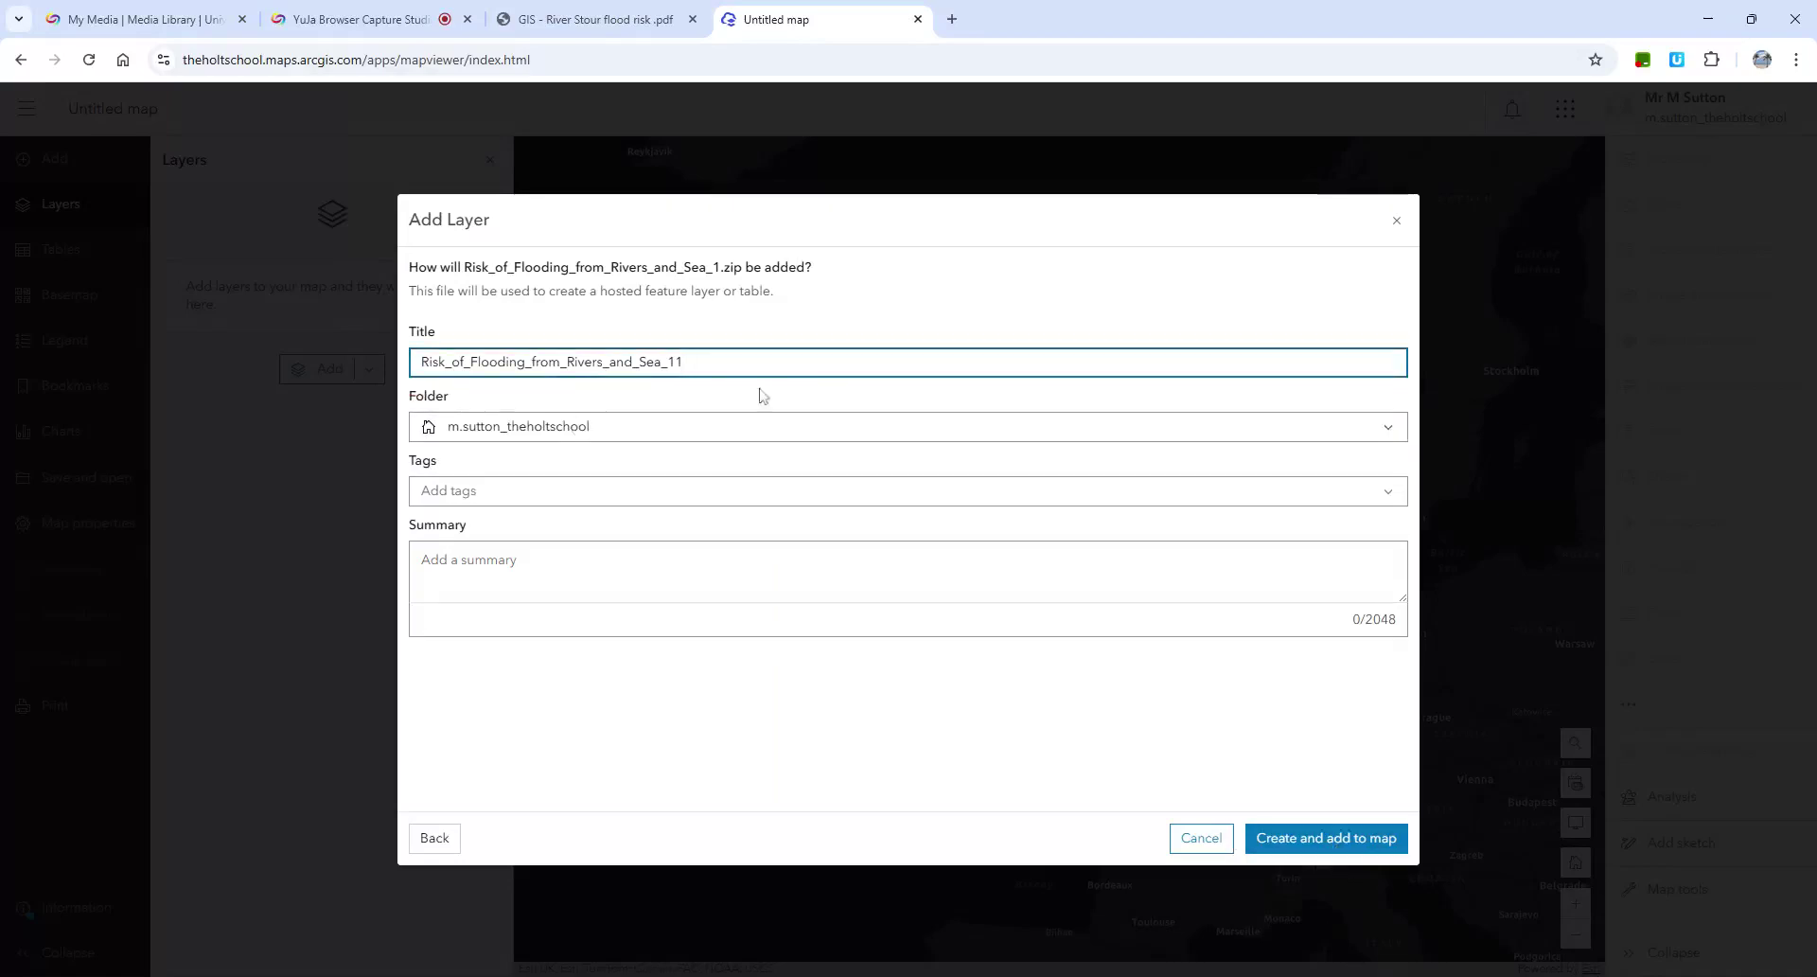
click(1328, 847)
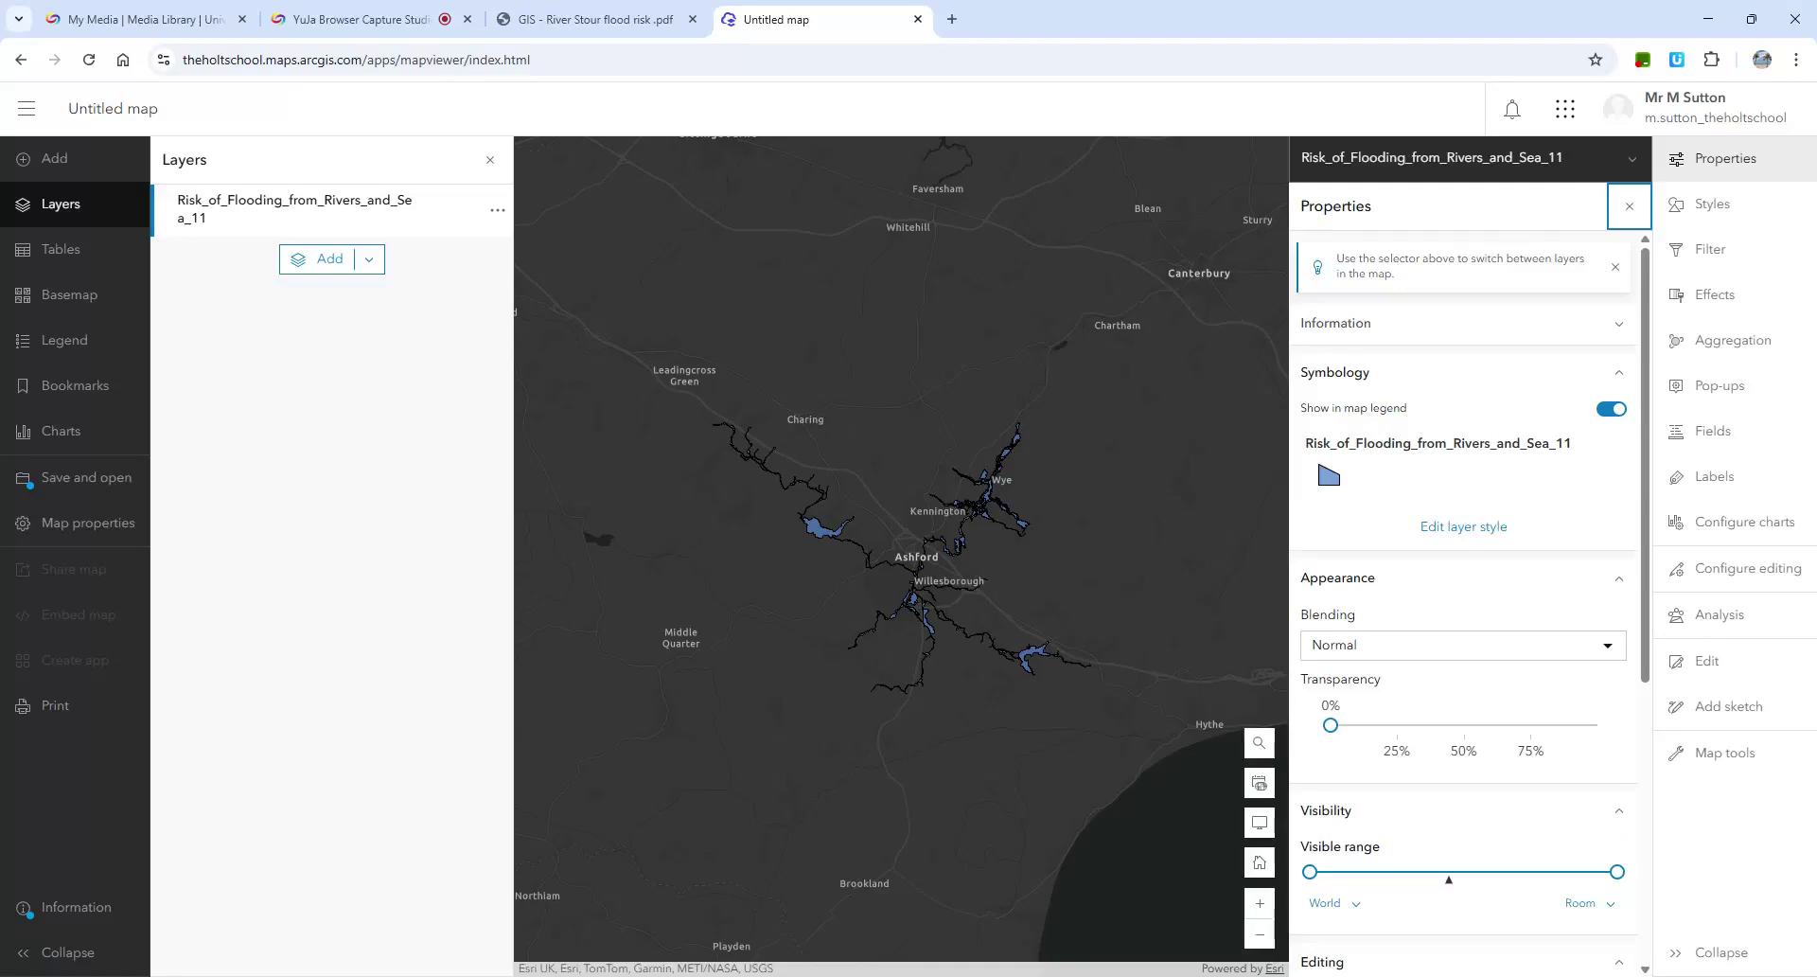
Examine the flood risk layer around Ashford and its location within south-east England.
scroll(1042, 575, down, 4)
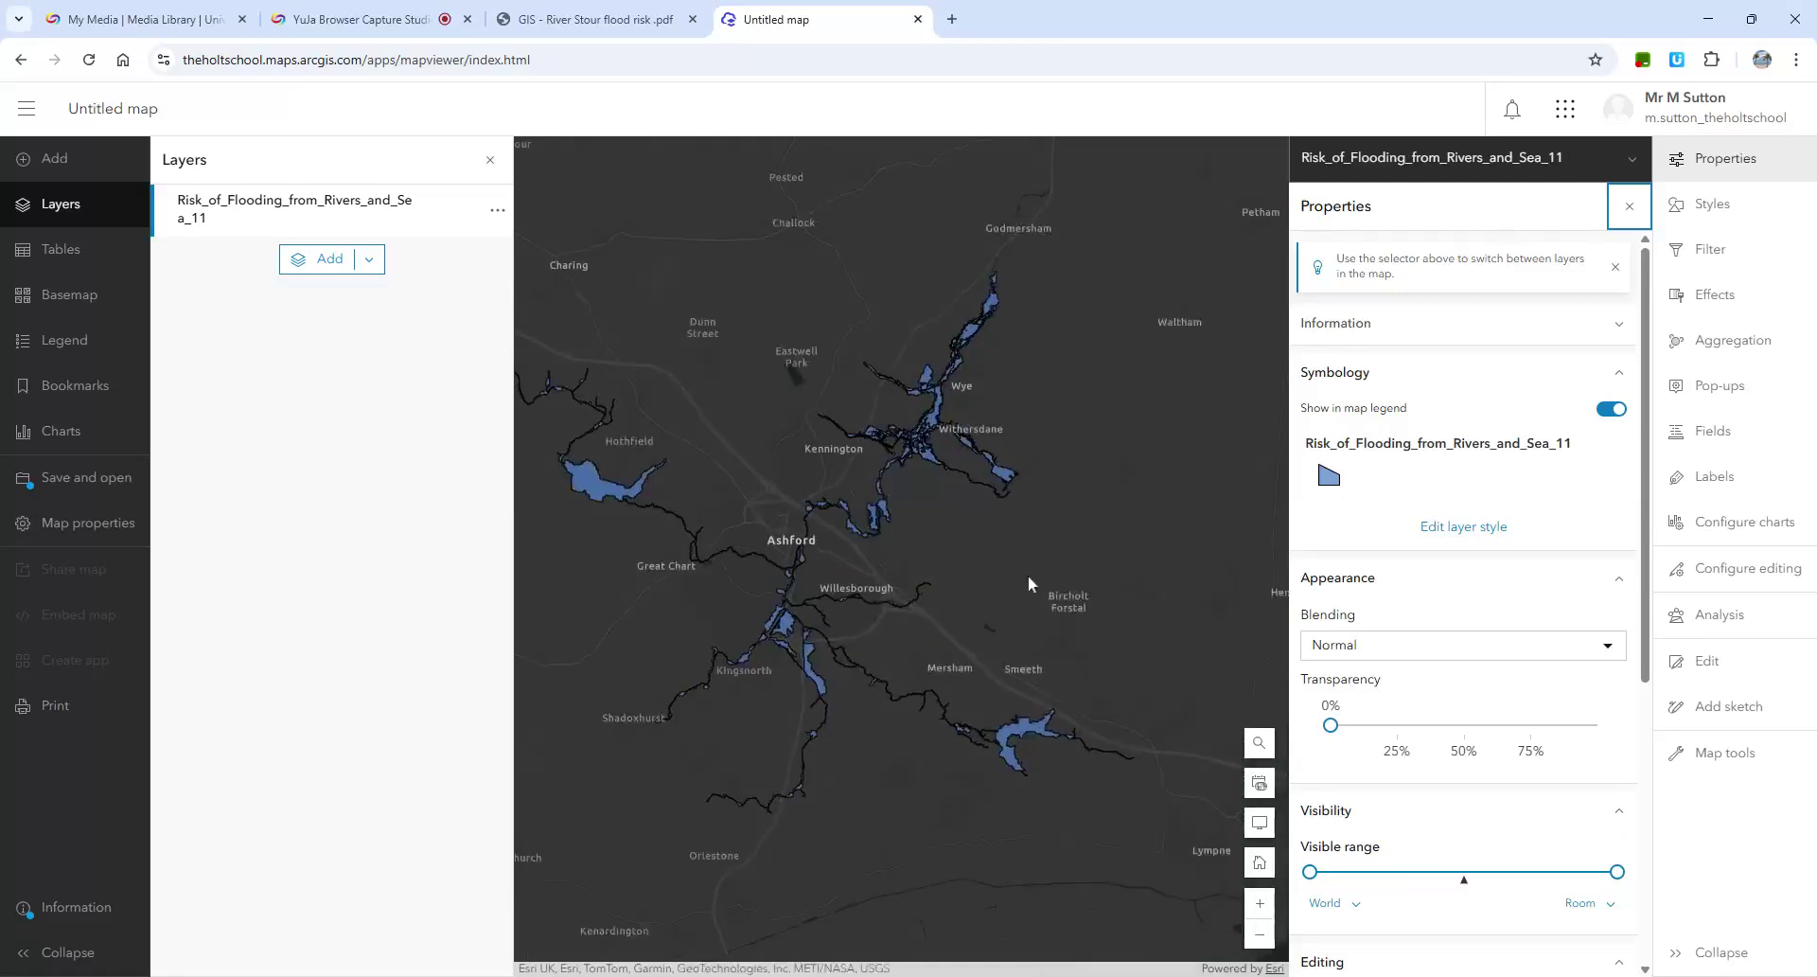
drag(872, 600, 1064, 531)
scroll(925, 616, up, 6)
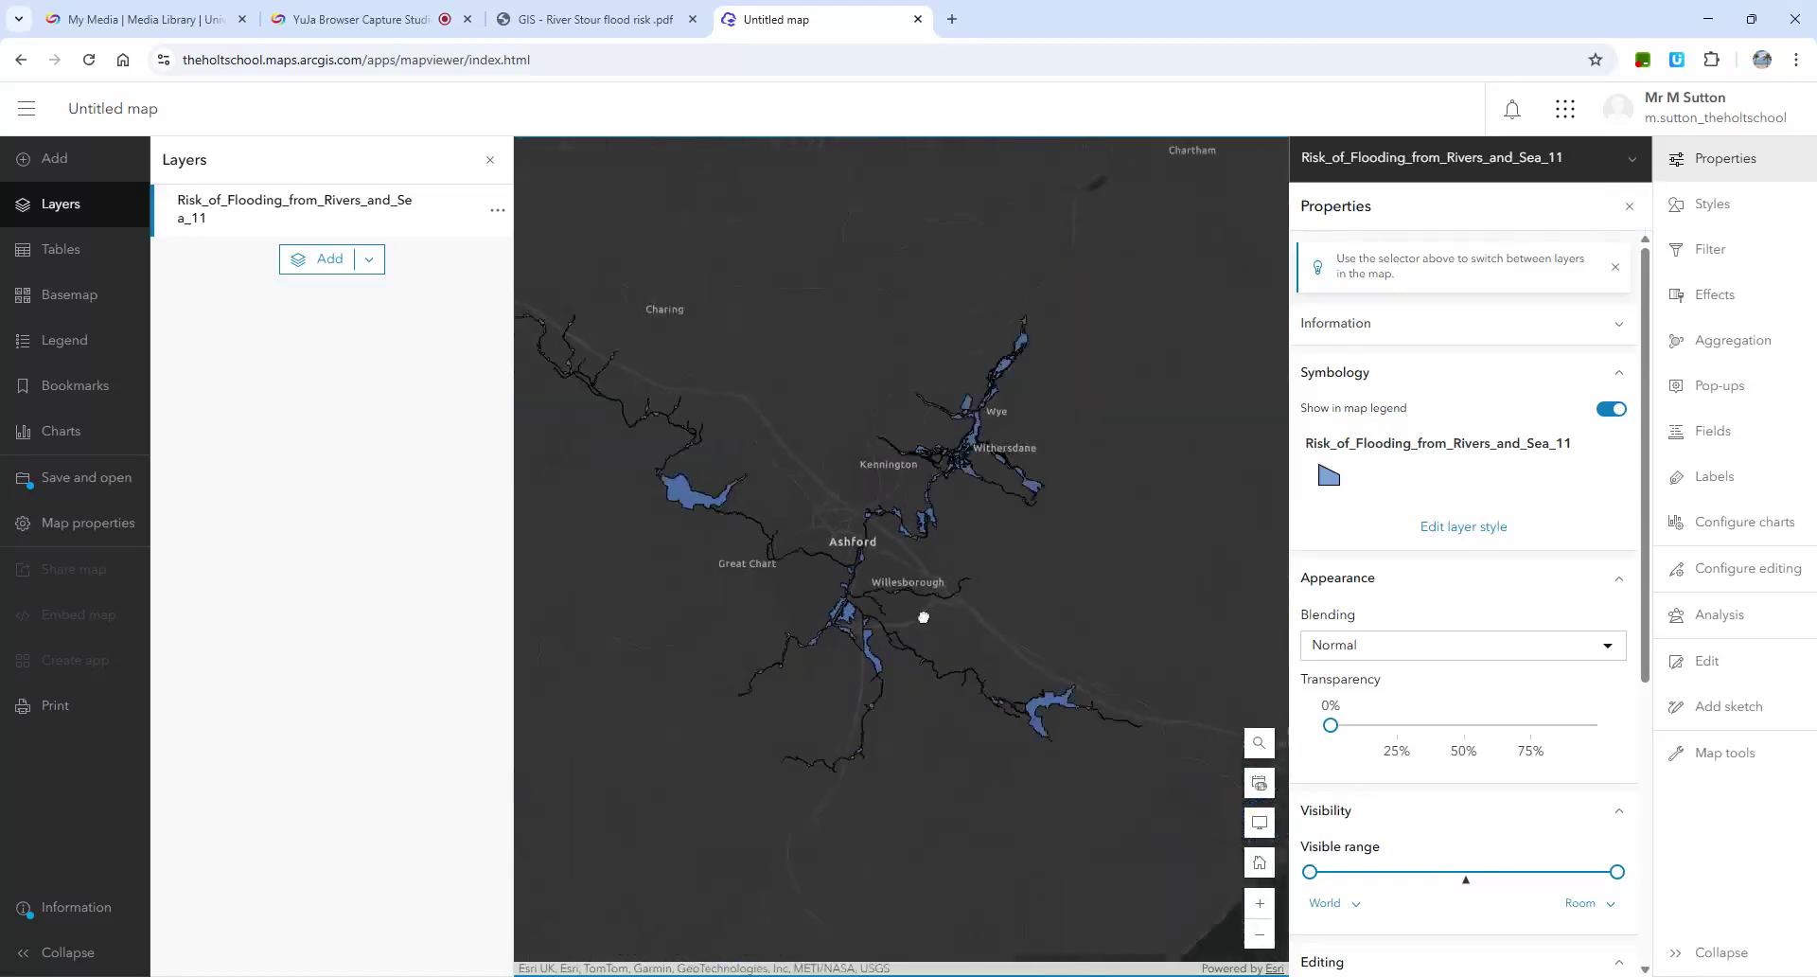
scroll(975, 630, up, 1)
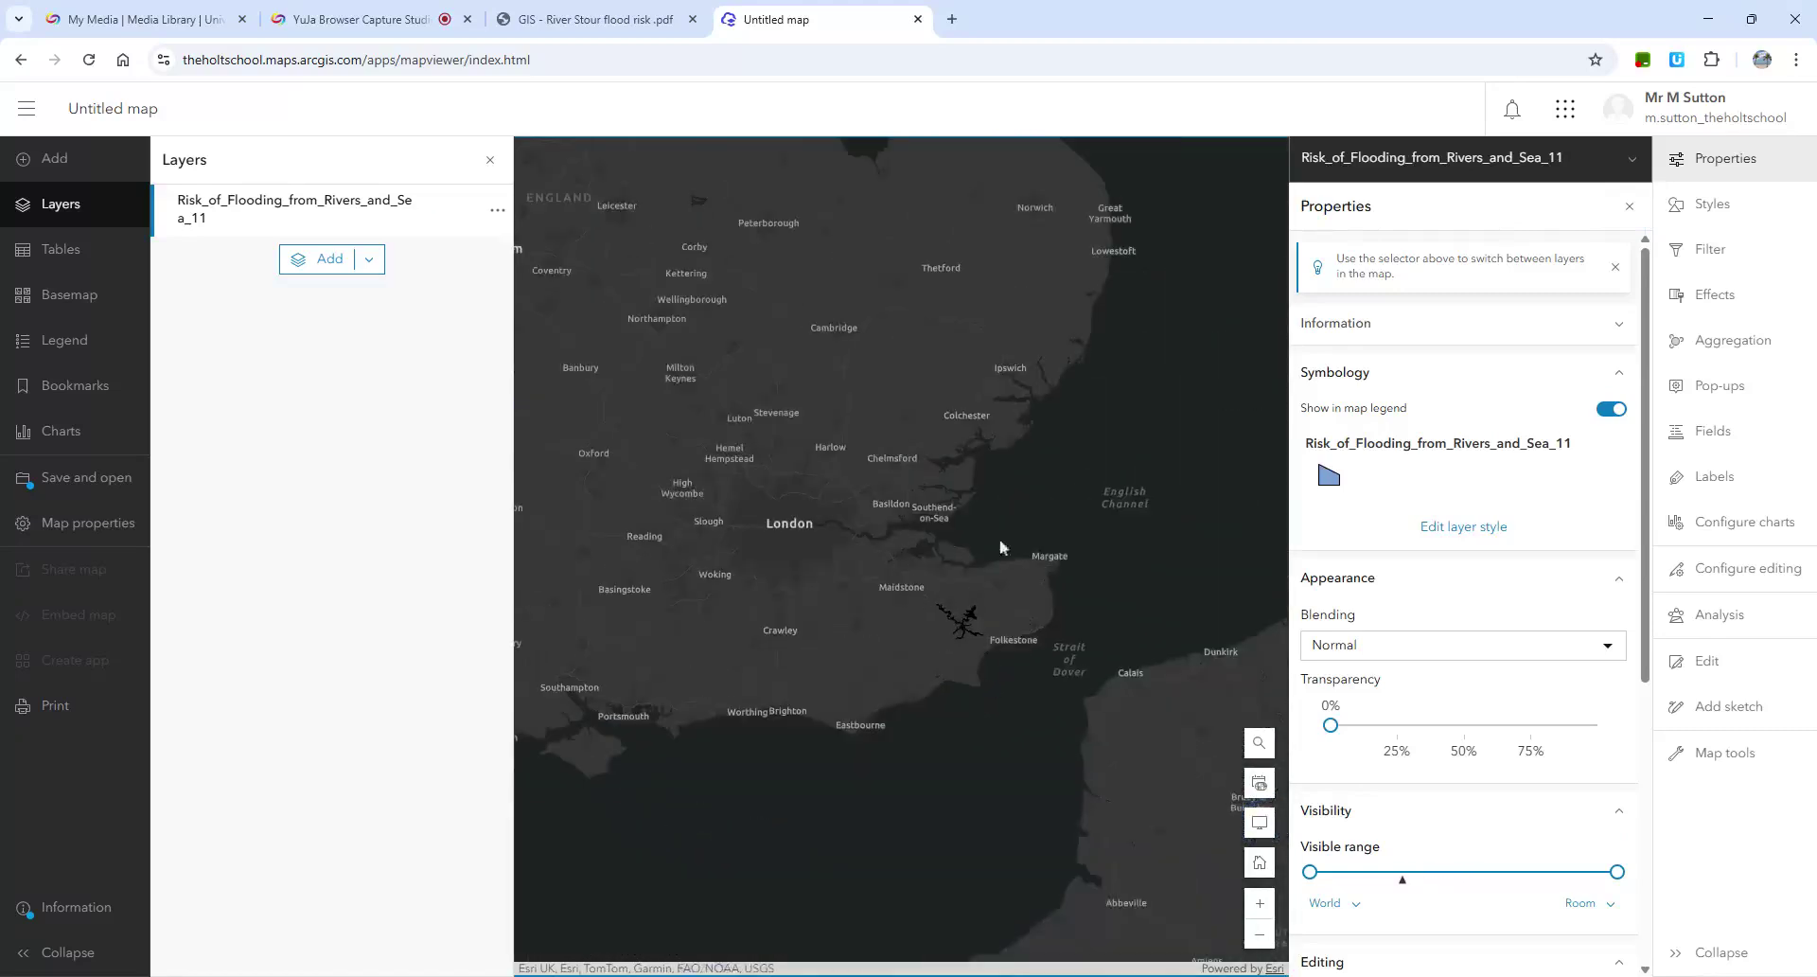
scroll(956, 636, up, 5)
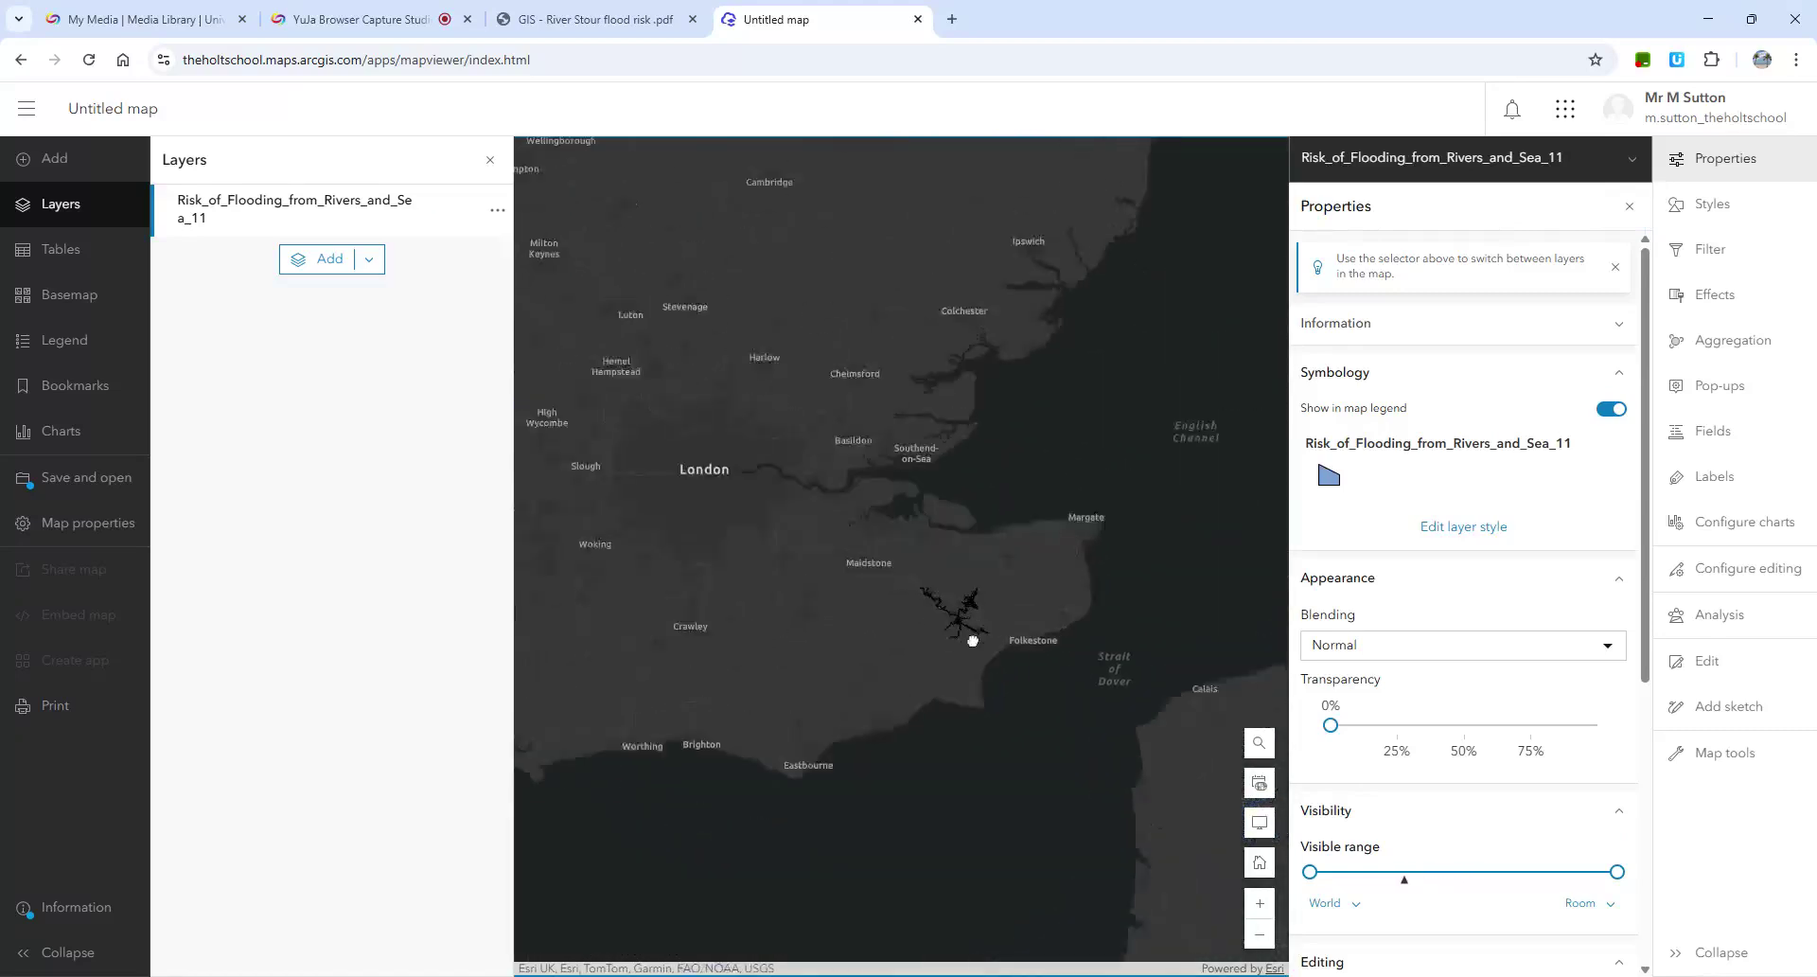
drag(973, 637, 965, 722)
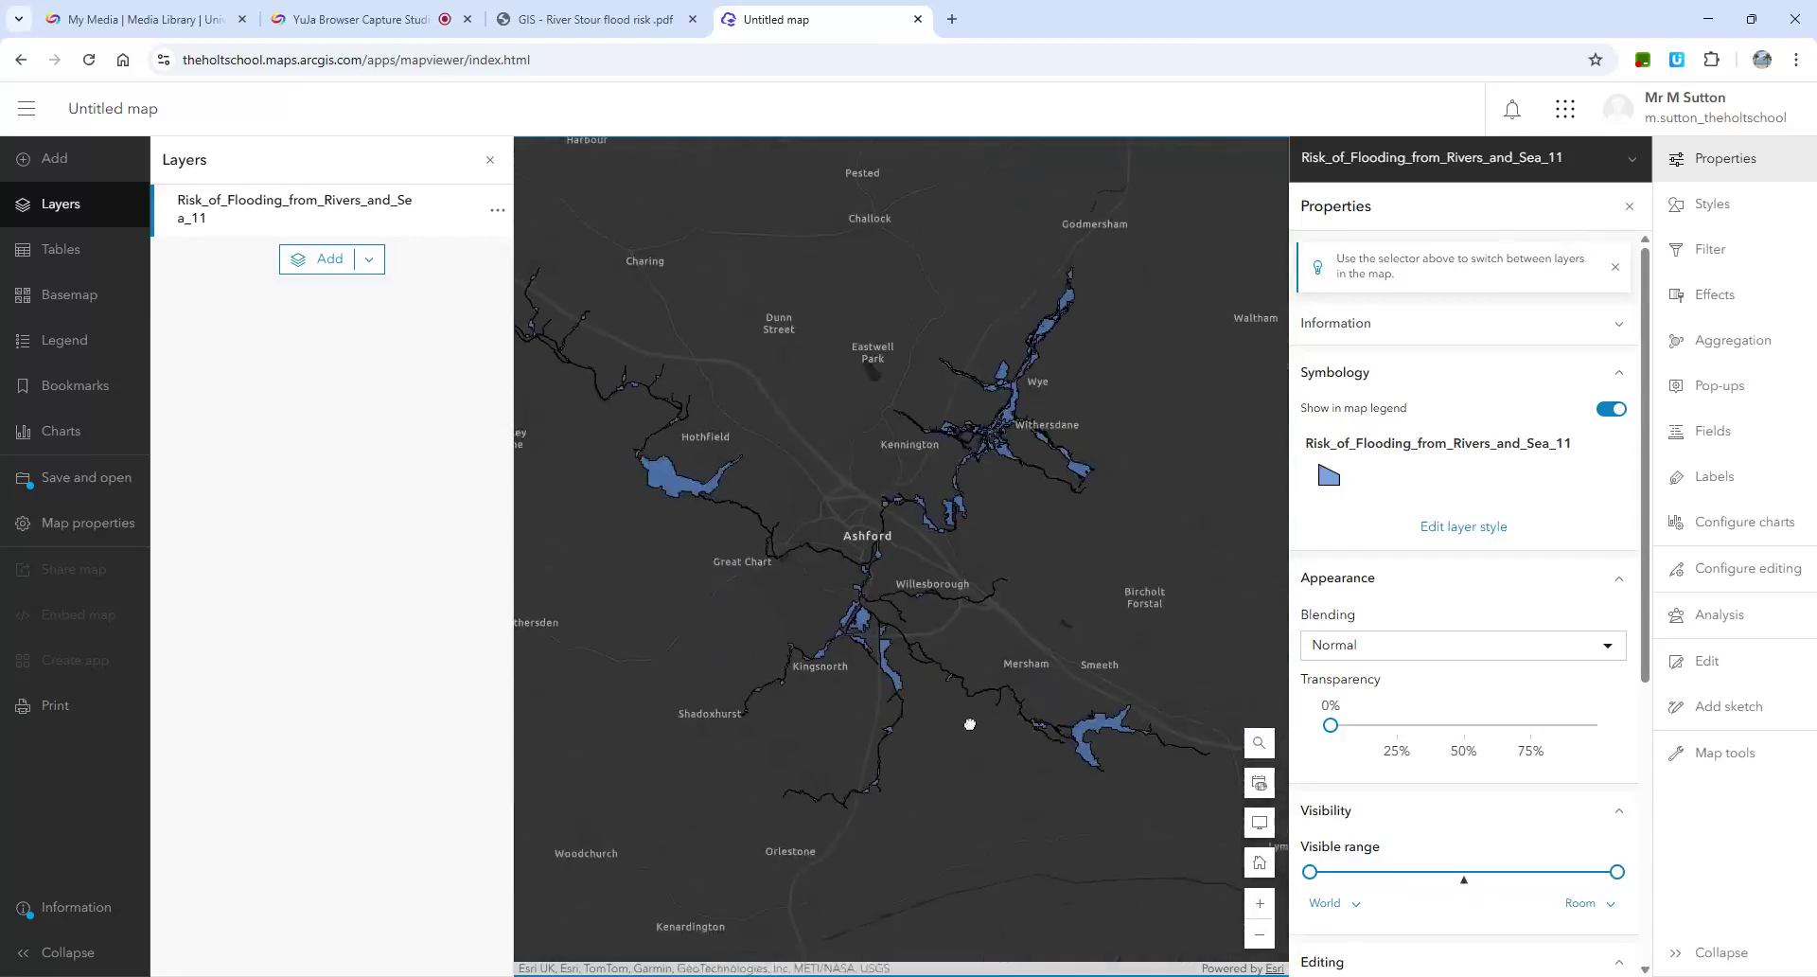
Read the basemap instructions in the GIS - River Stour flood risk PDF and return to the map.
key(ctrl+shift+Tab)
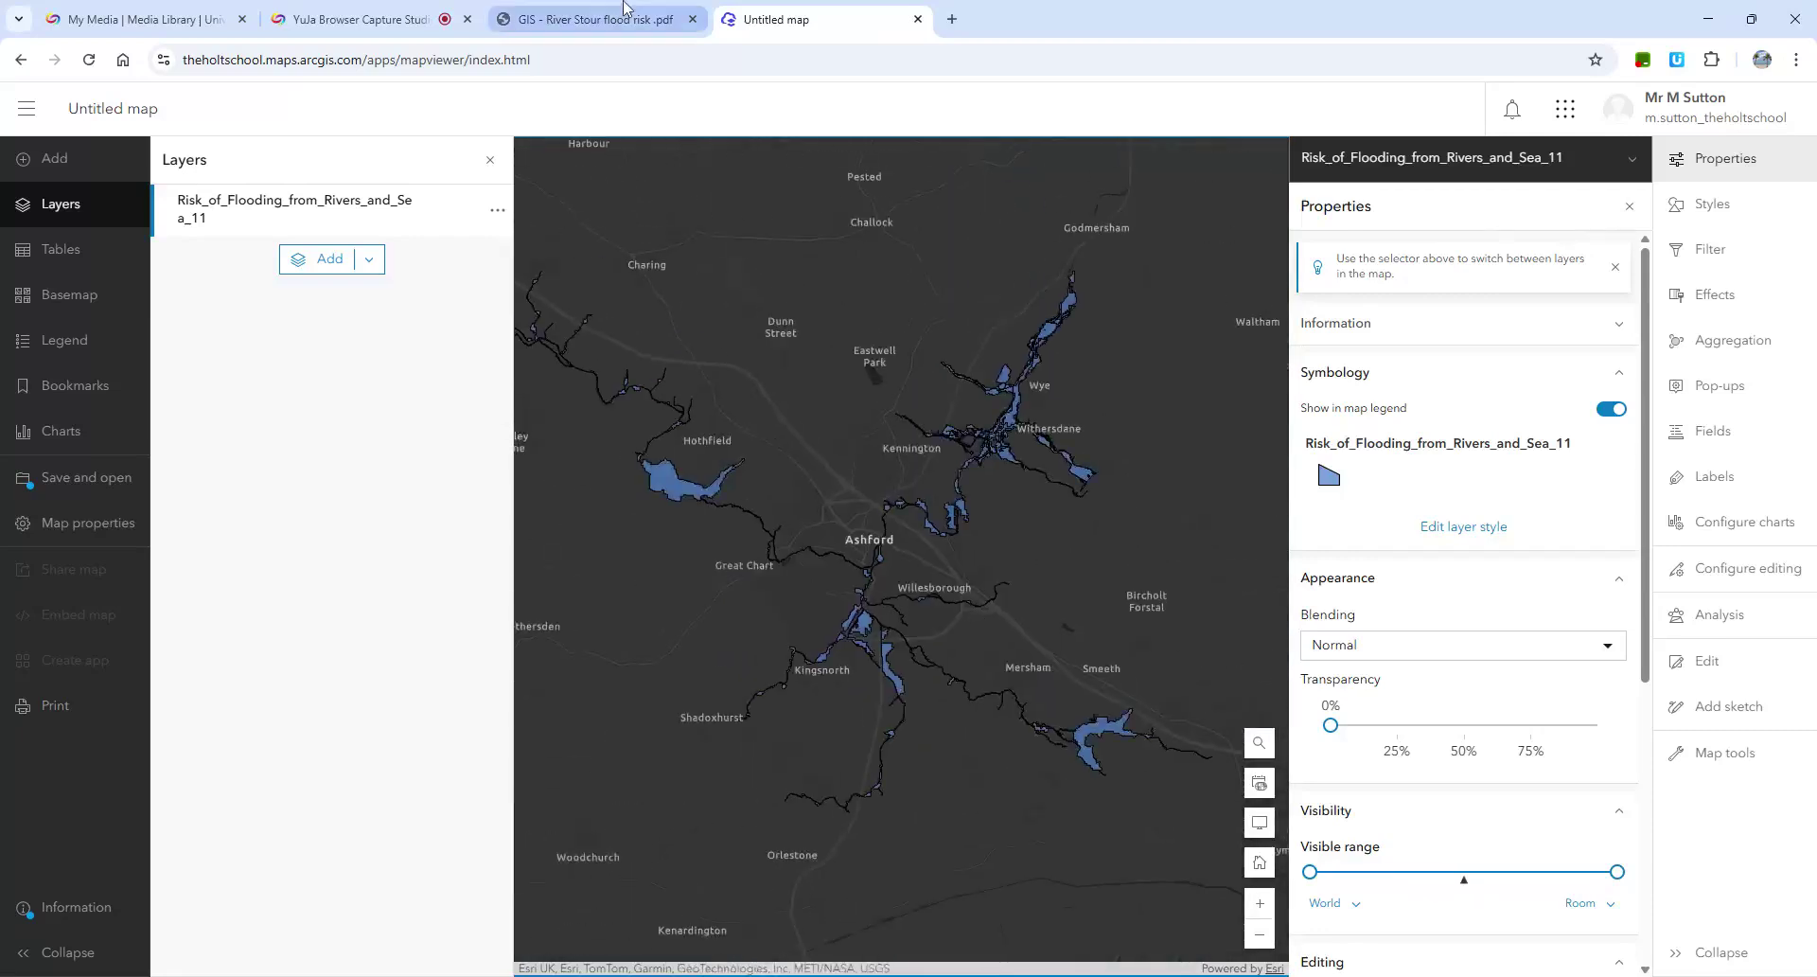
scroll(864, 540, down, 2)
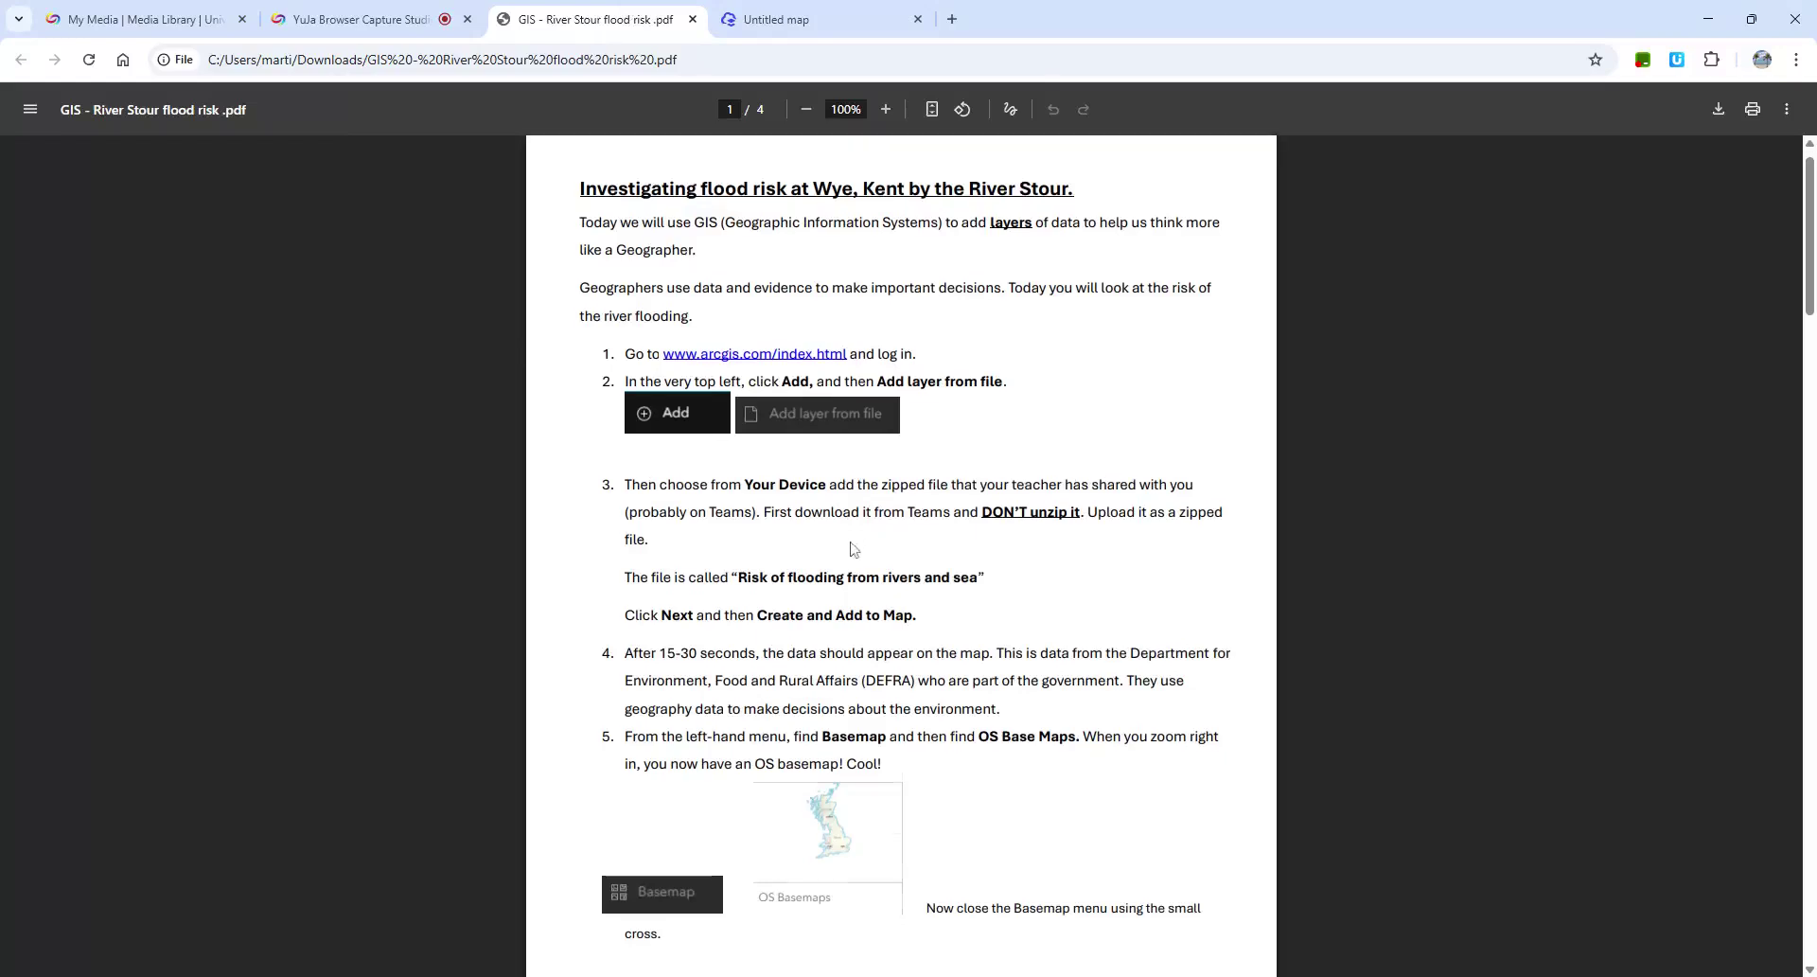
scroll(902, 556, down, 2)
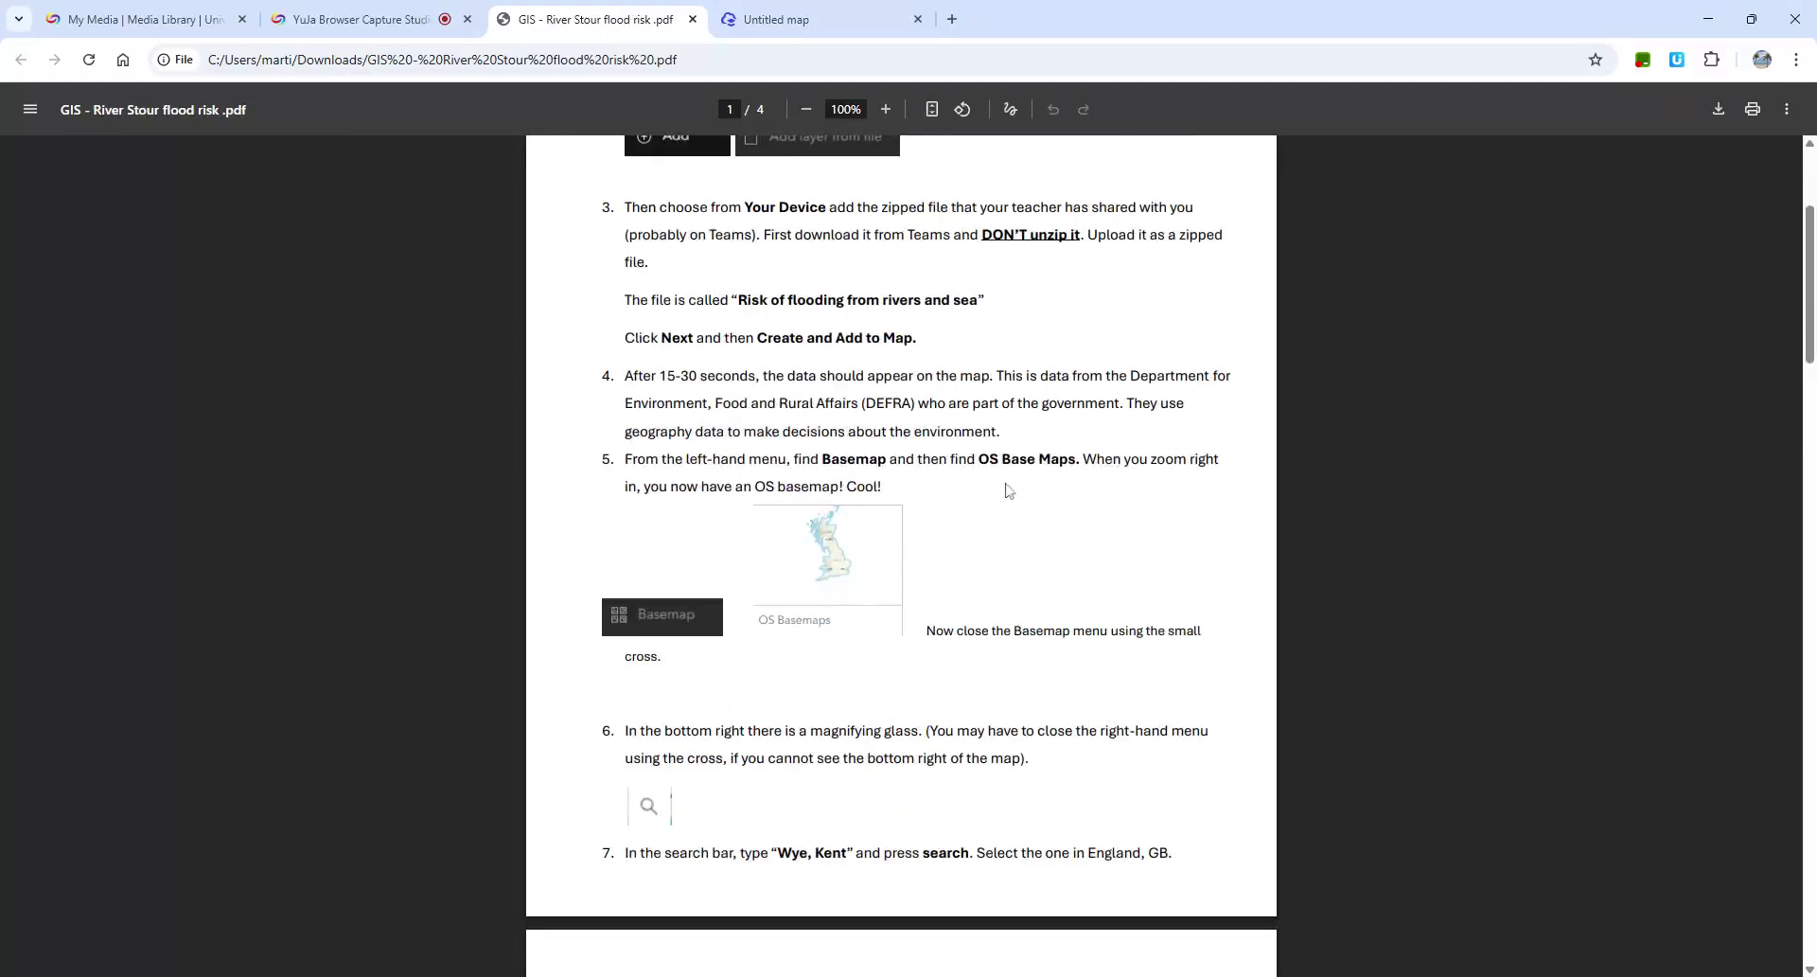
click(769, 18)
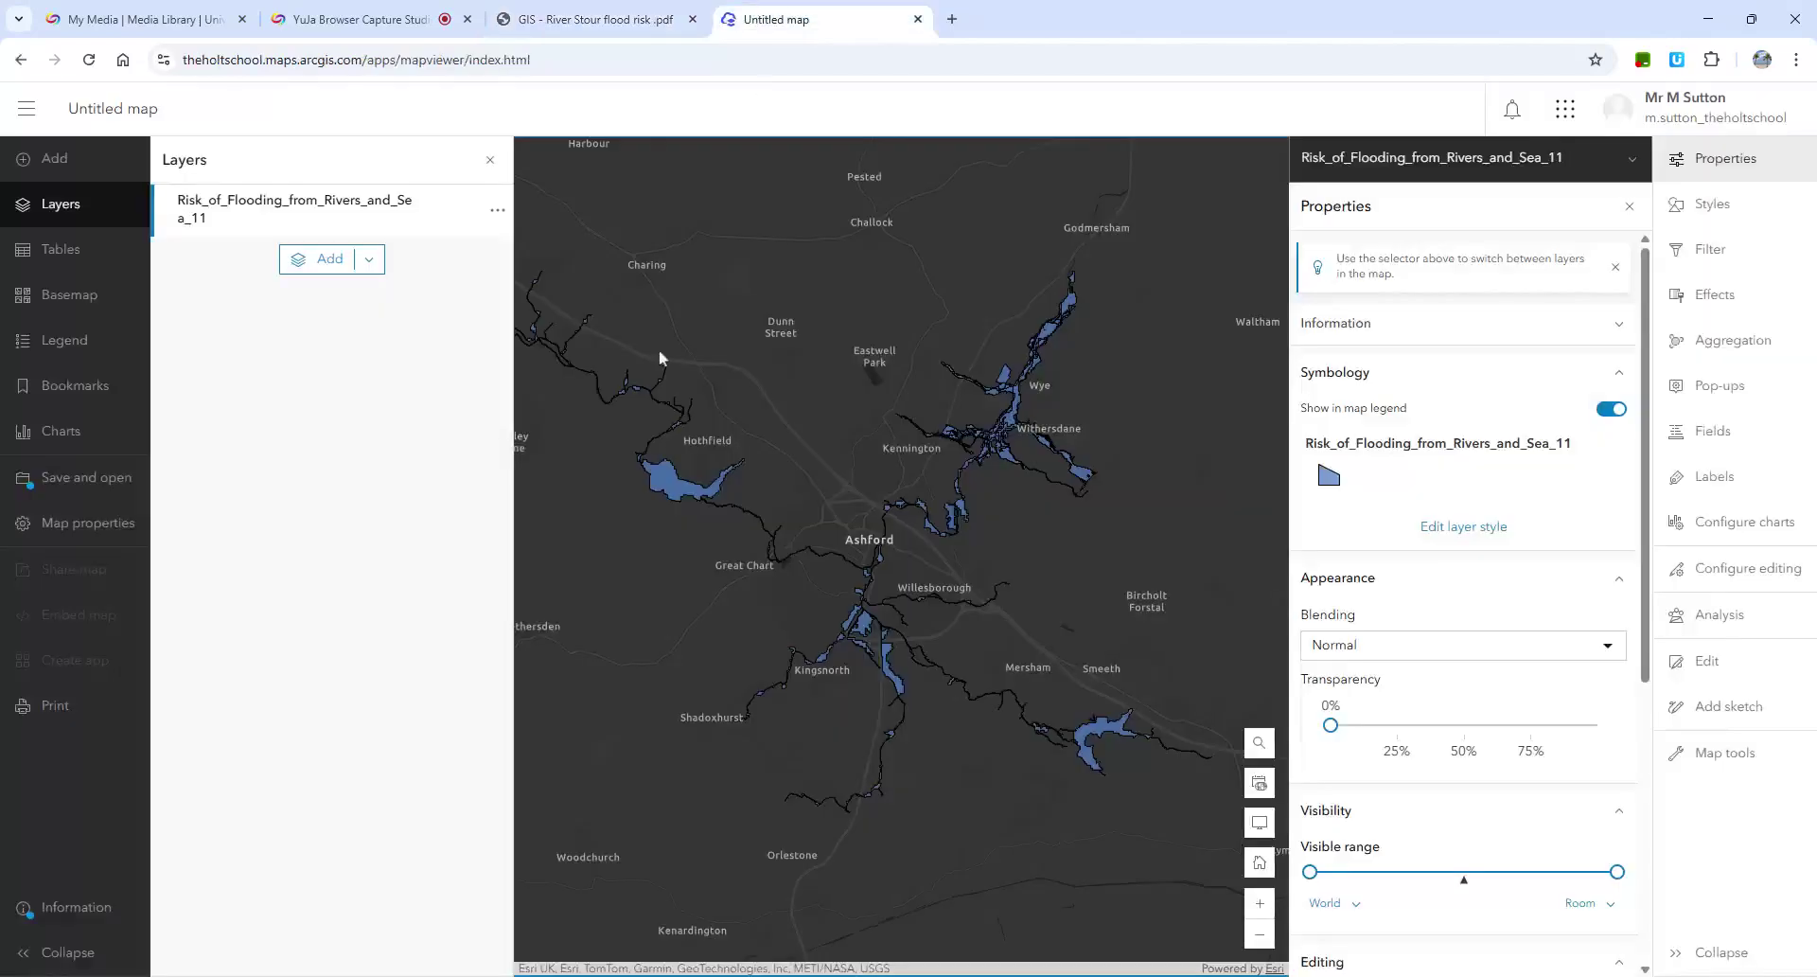
Change the map's basemap to OS Basemaps, check its detail around Ashford and close the basemap gallery.
click(60, 303)
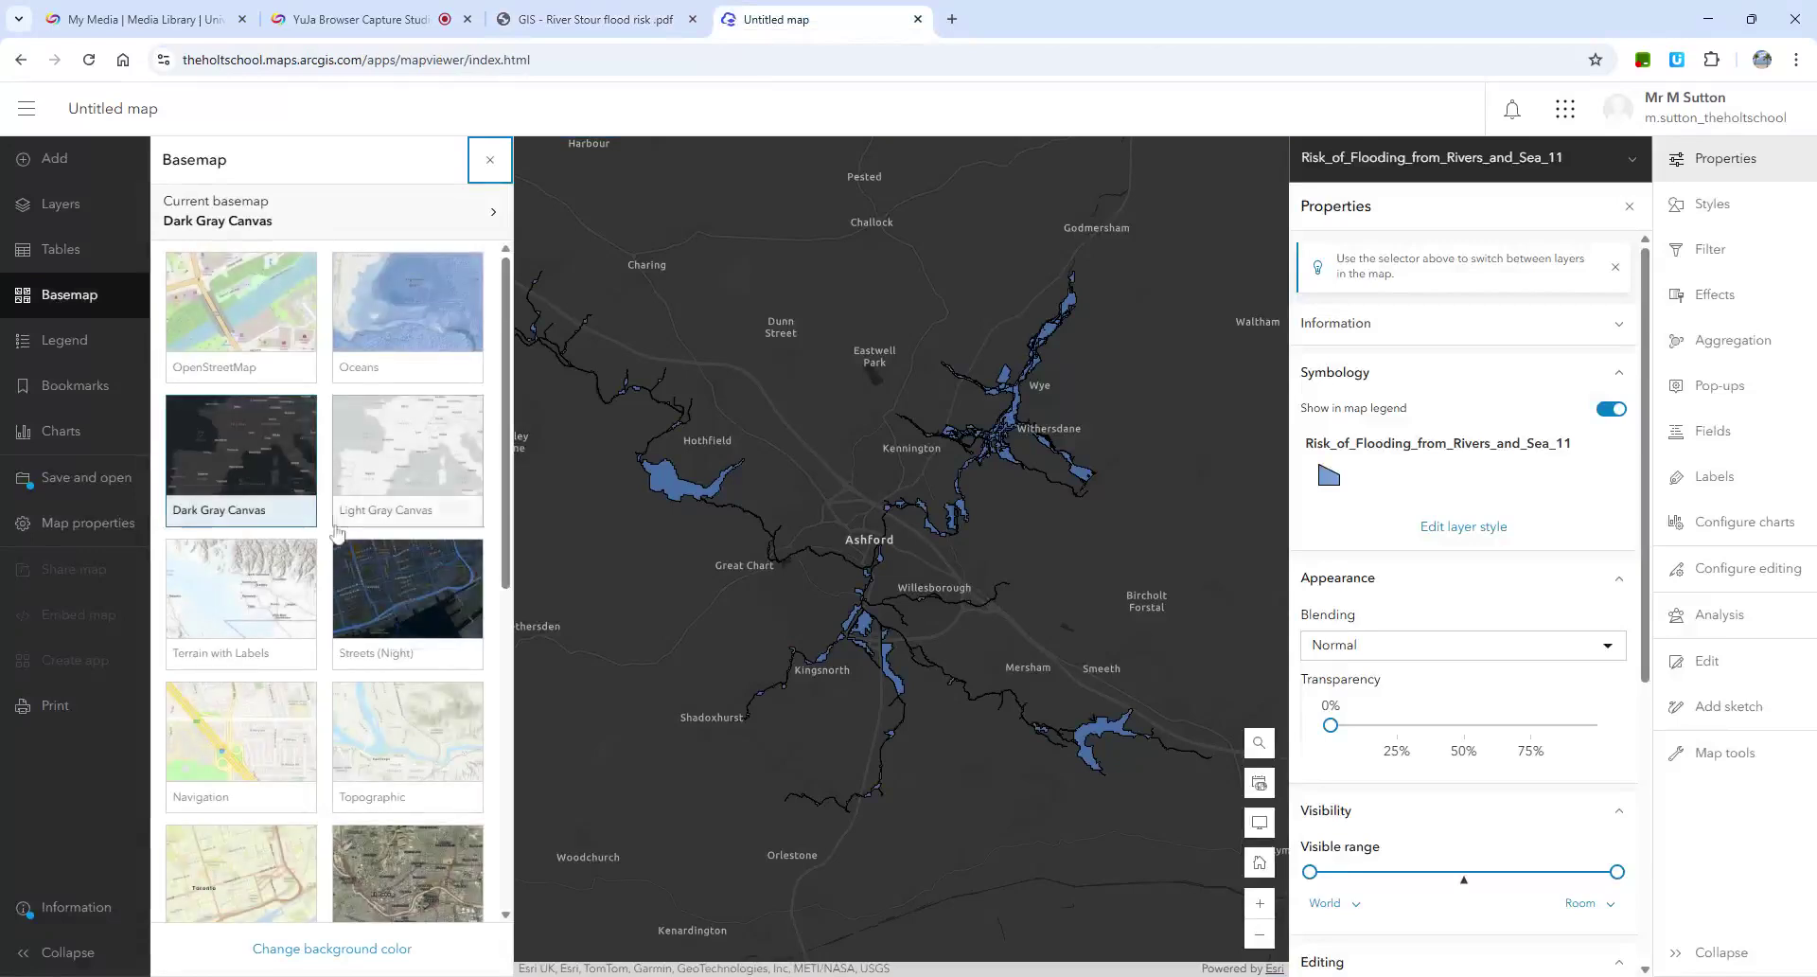
scroll(360, 490, down, 5)
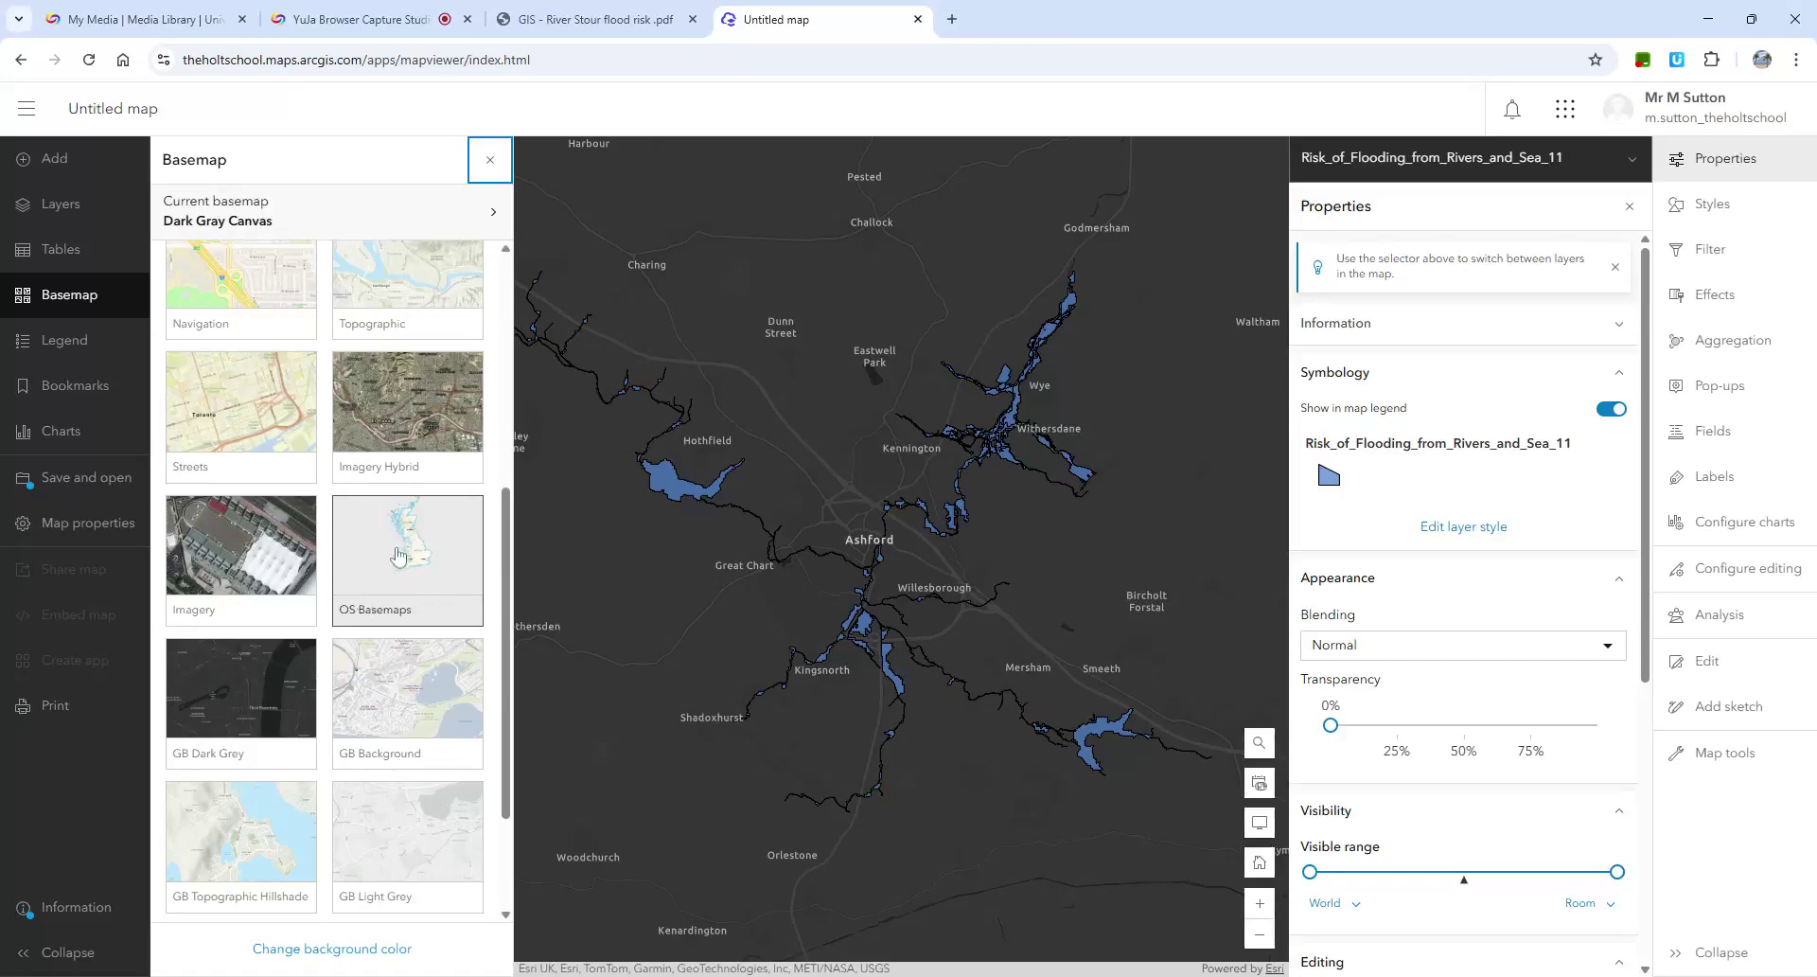
click(399, 556)
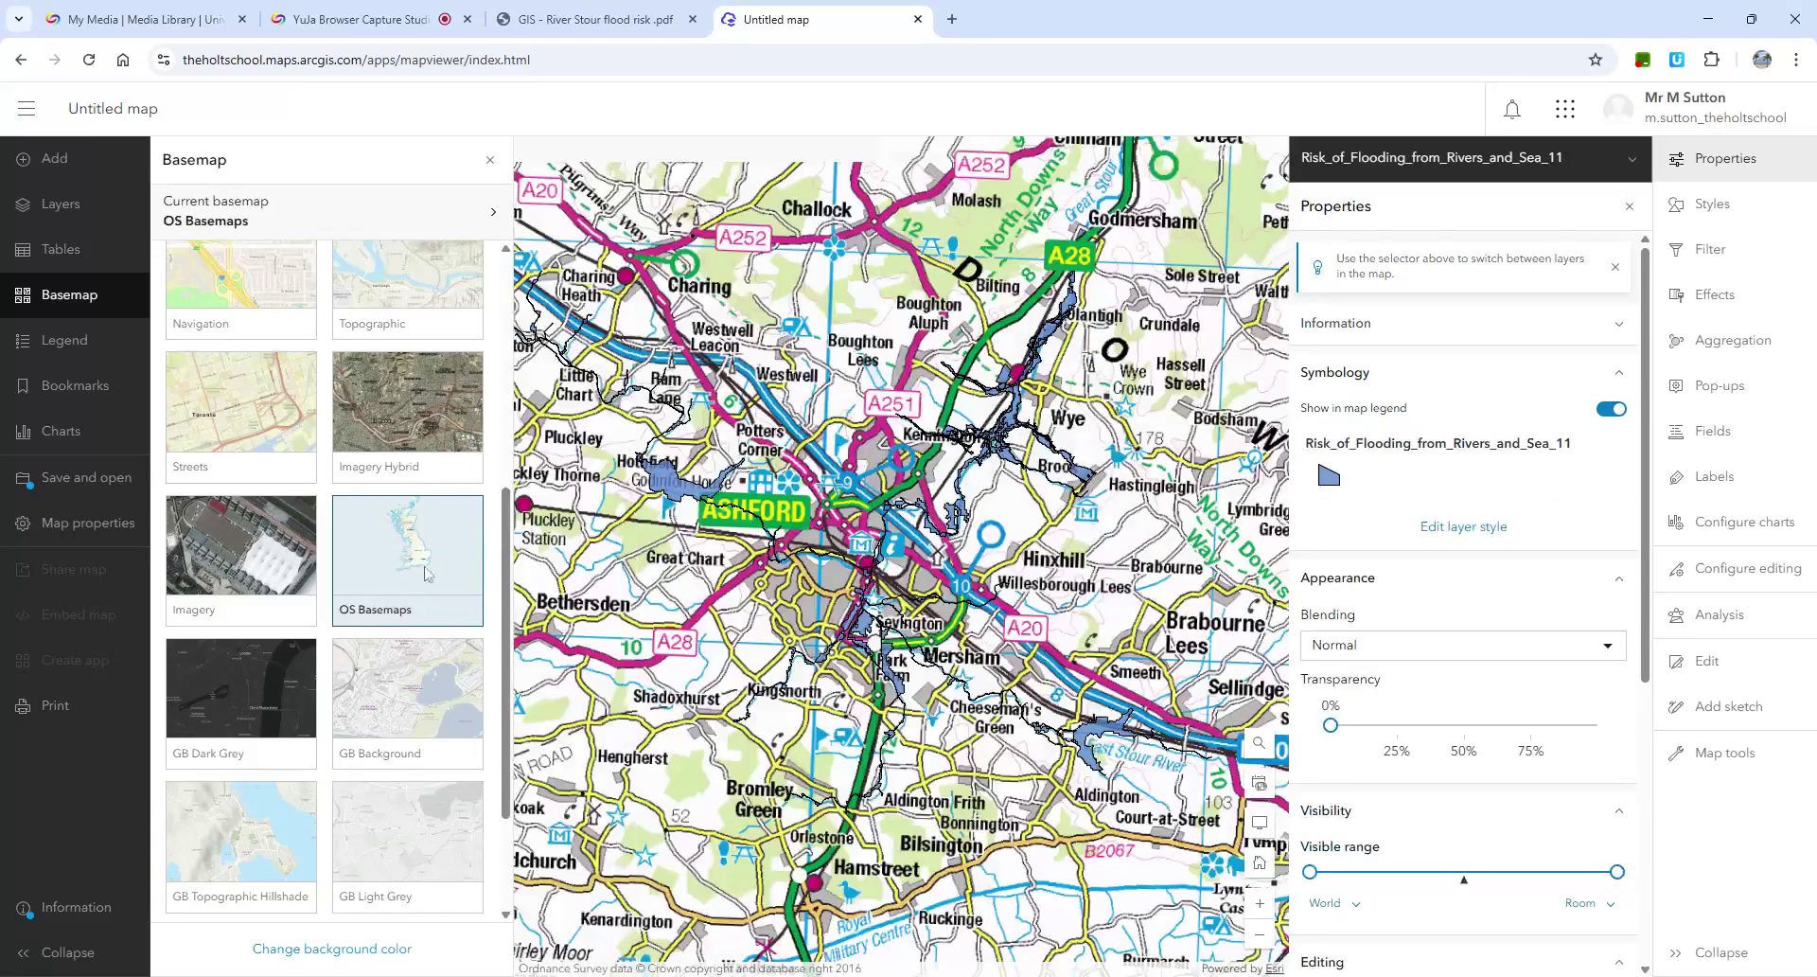
scroll(845, 534, up, 3)
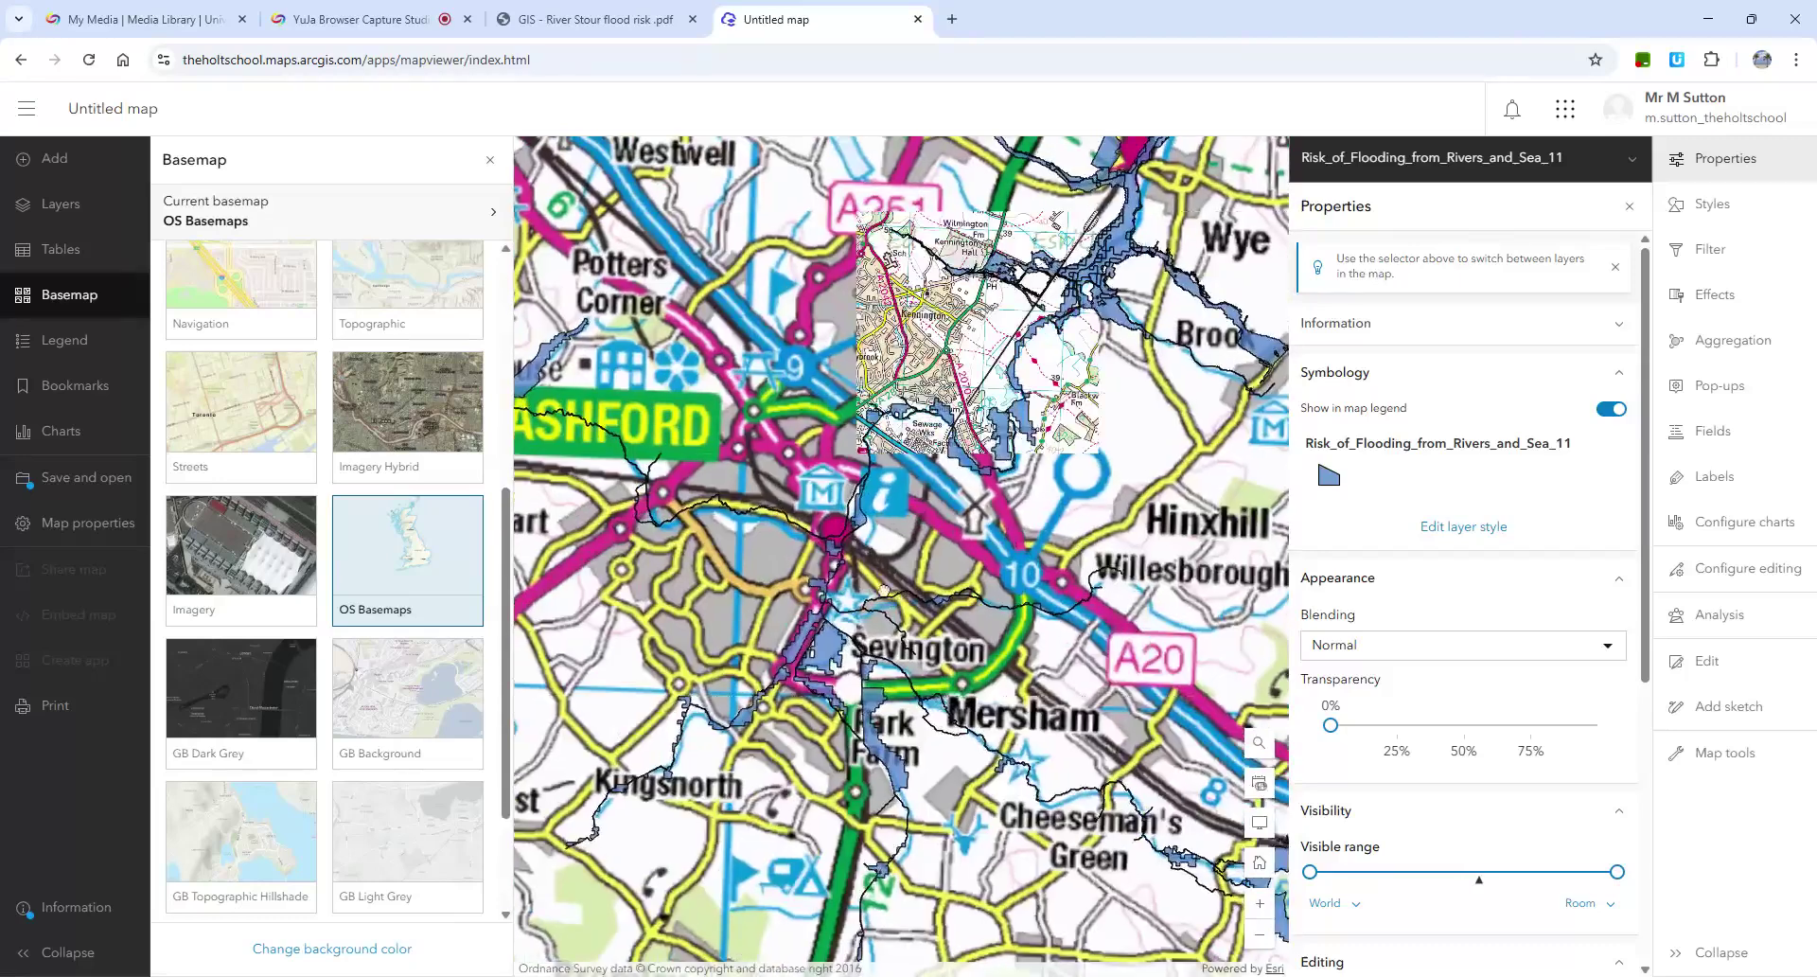
scroll(875, 585, down, 2)
scroll(875, 585, up, 1)
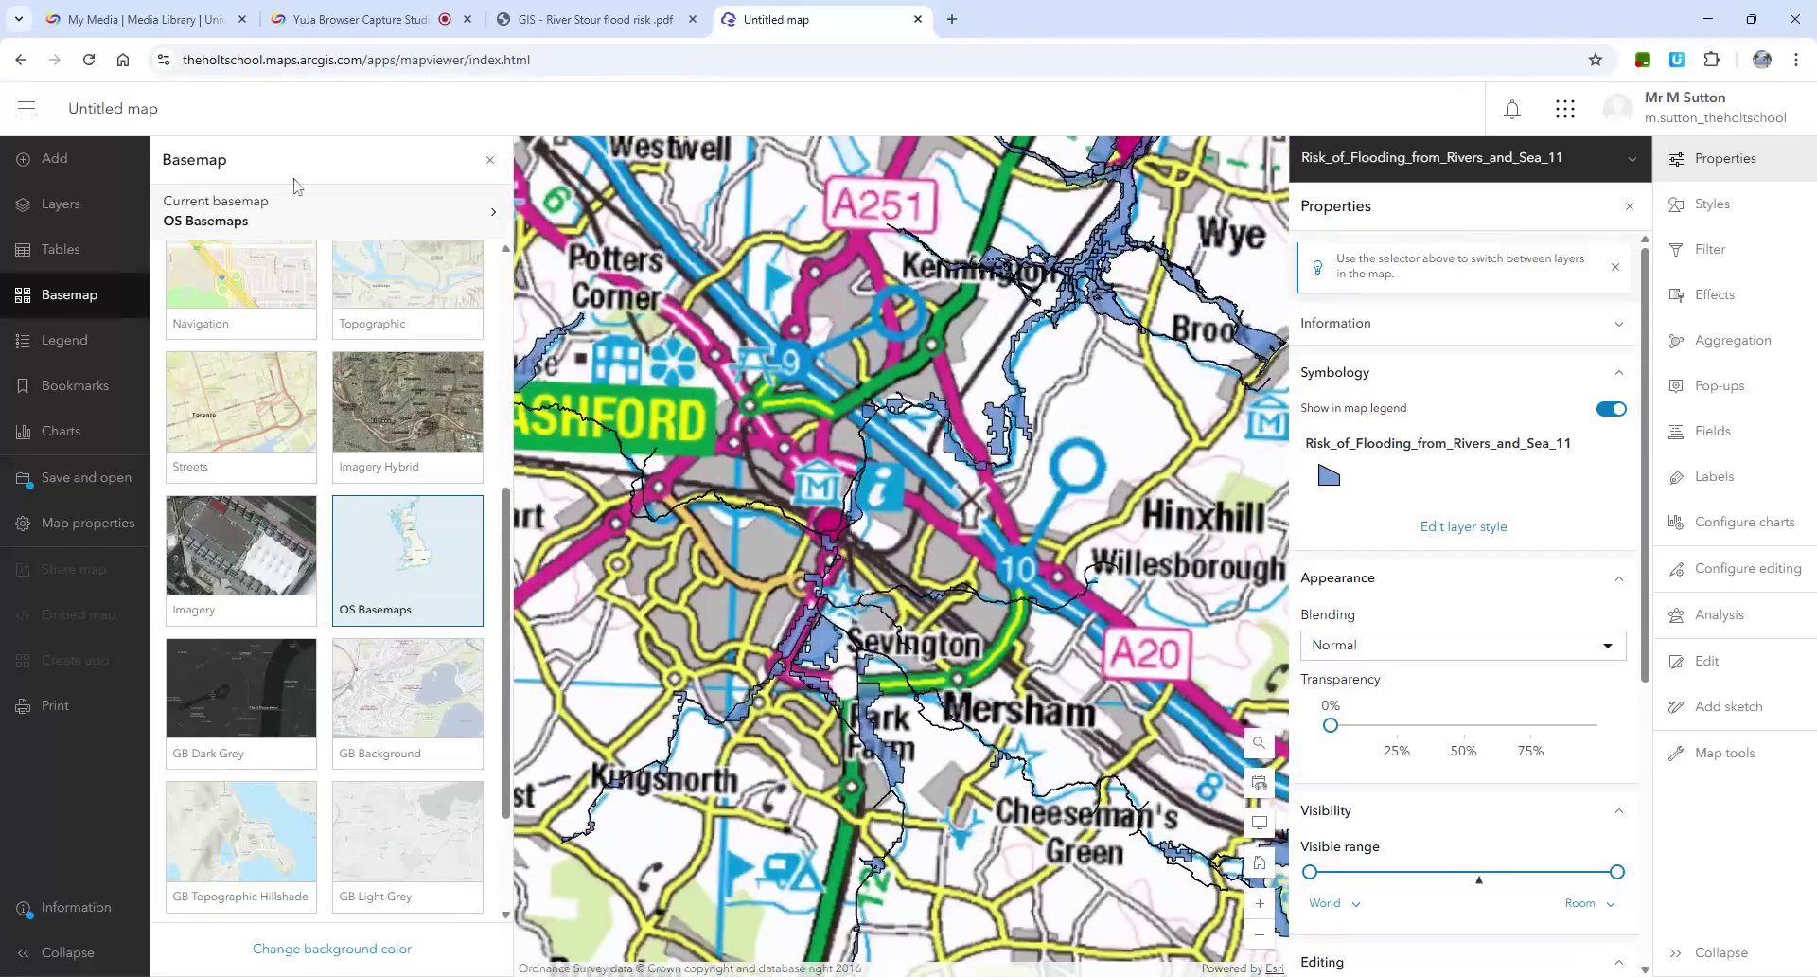
click(489, 159)
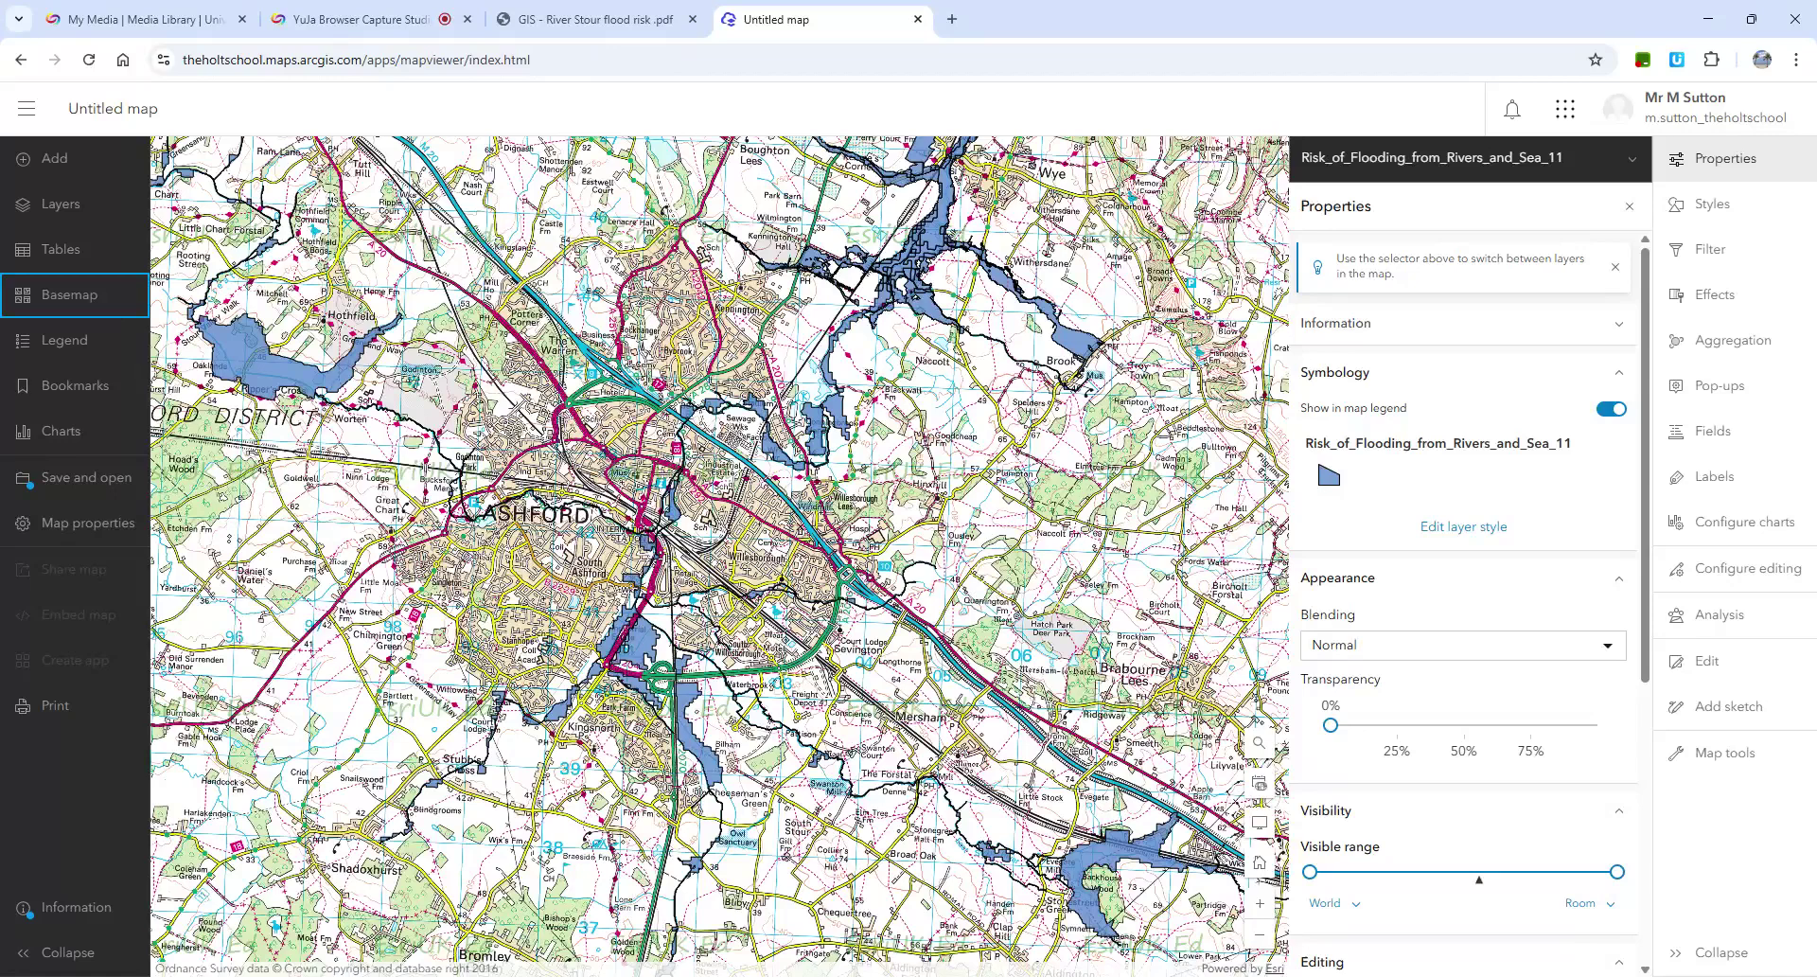
Read the place search instructions in the worksheet PDF, select the search term "Wye, Kent" and return to the map.
click(596, 19)
scroll(855, 631, down, 3)
scroll(855, 631, down, 1)
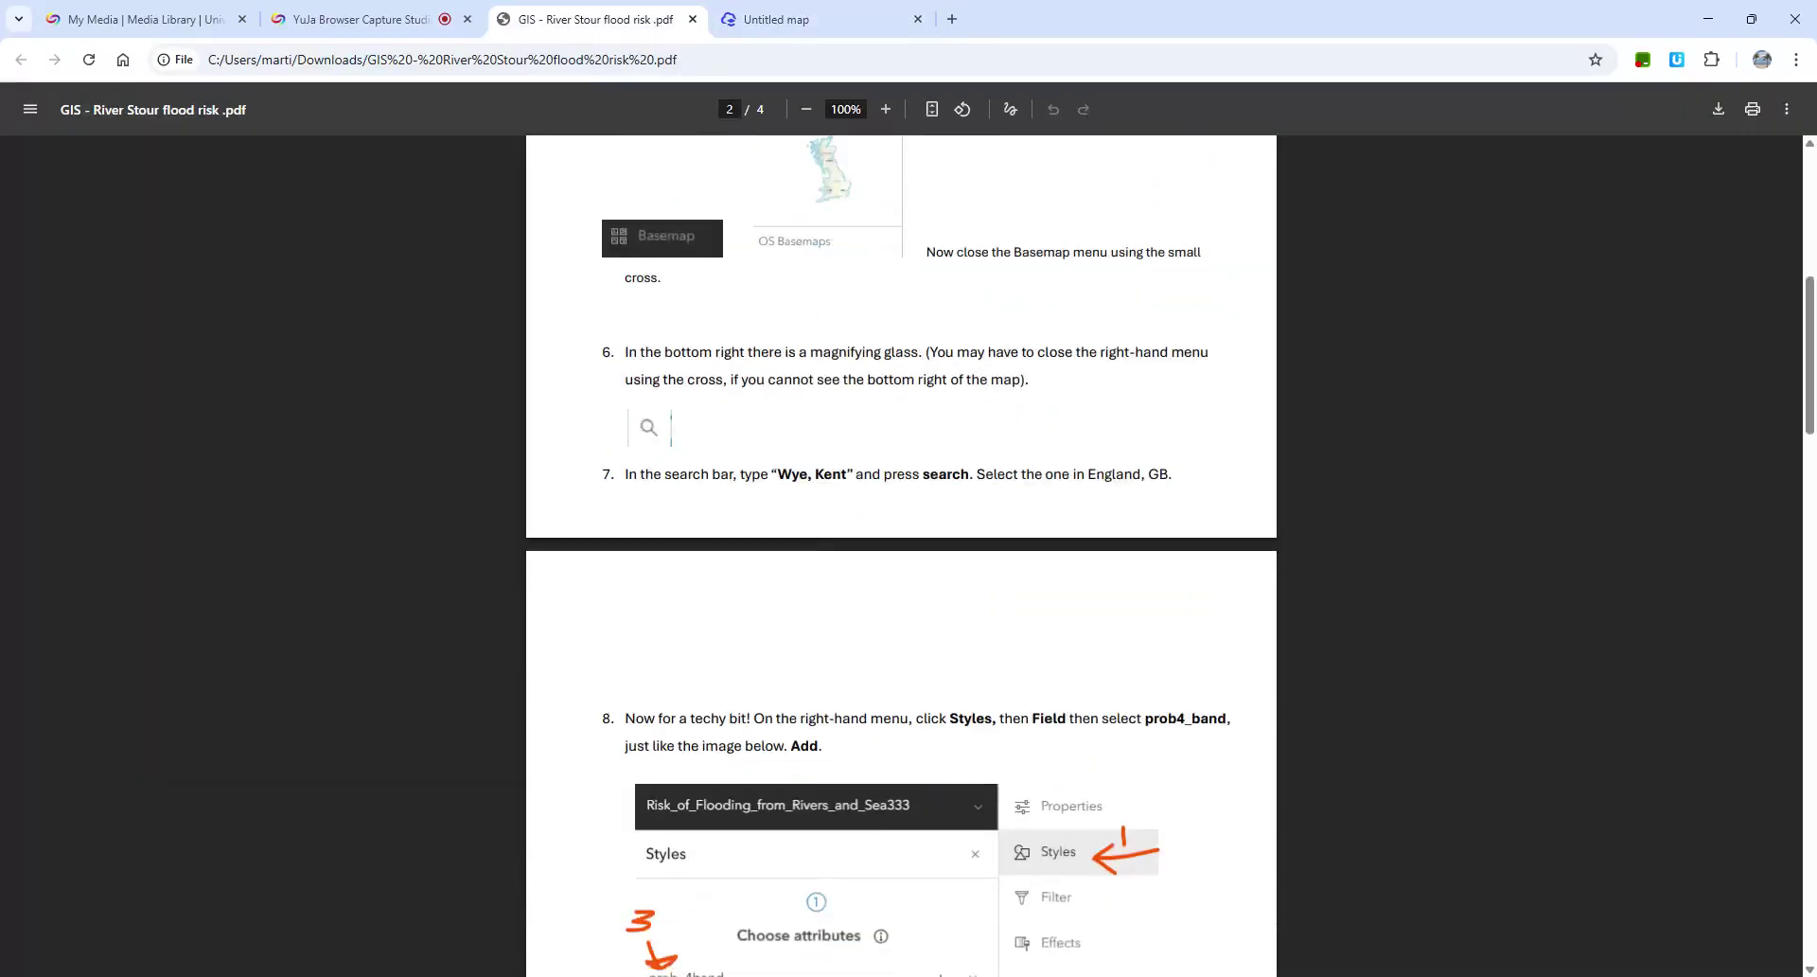
drag(778, 473, 854, 473)
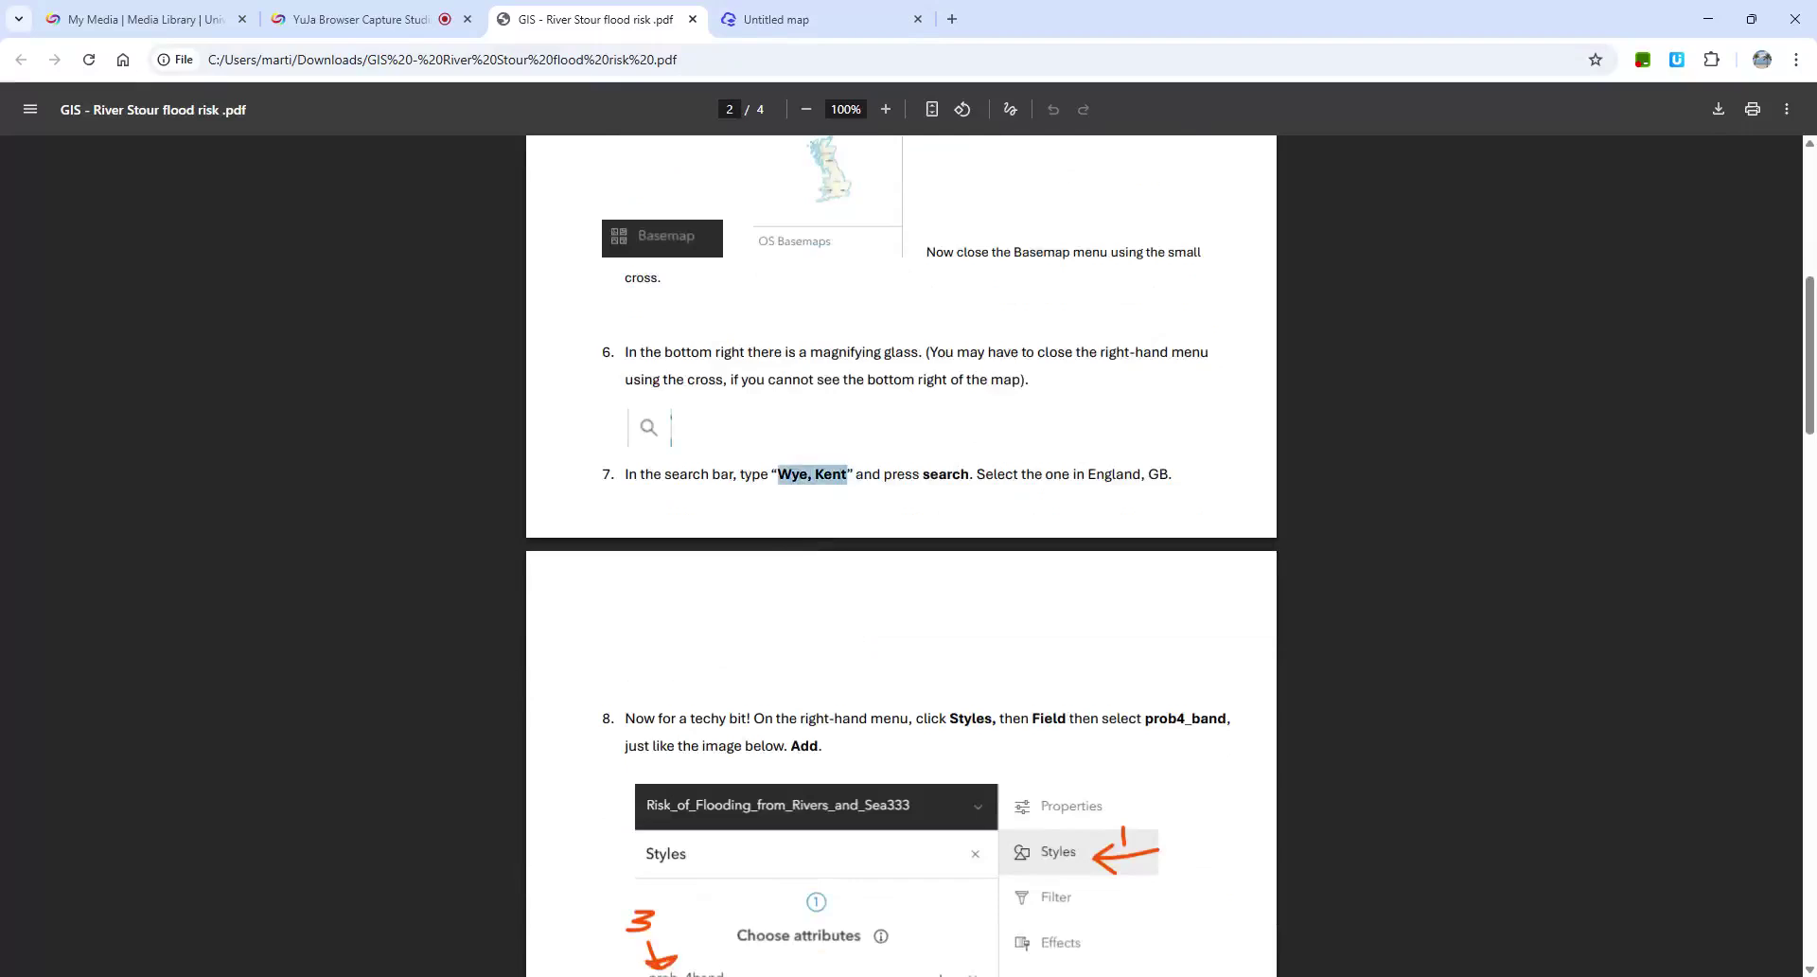
click(771, 19)
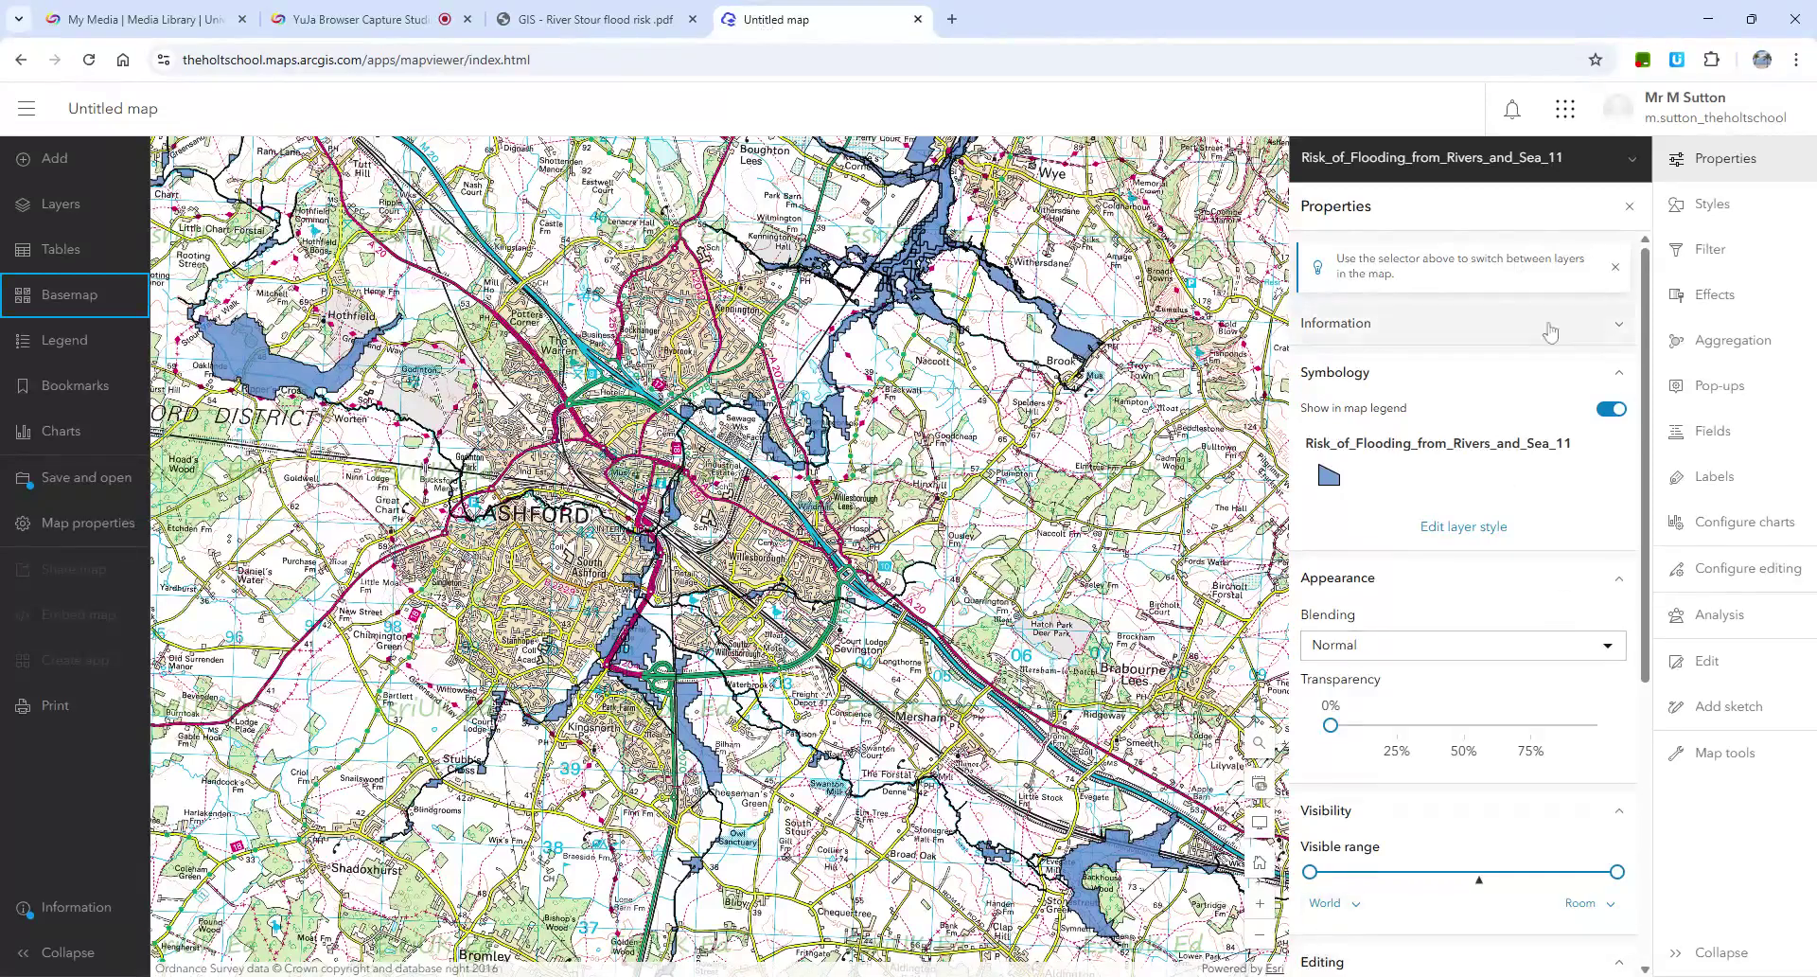
Close the layer properties, search the map for "Wye, Kent", go to Wye, Kent, England, GBR and dismiss the result pop-up.
click(1630, 207)
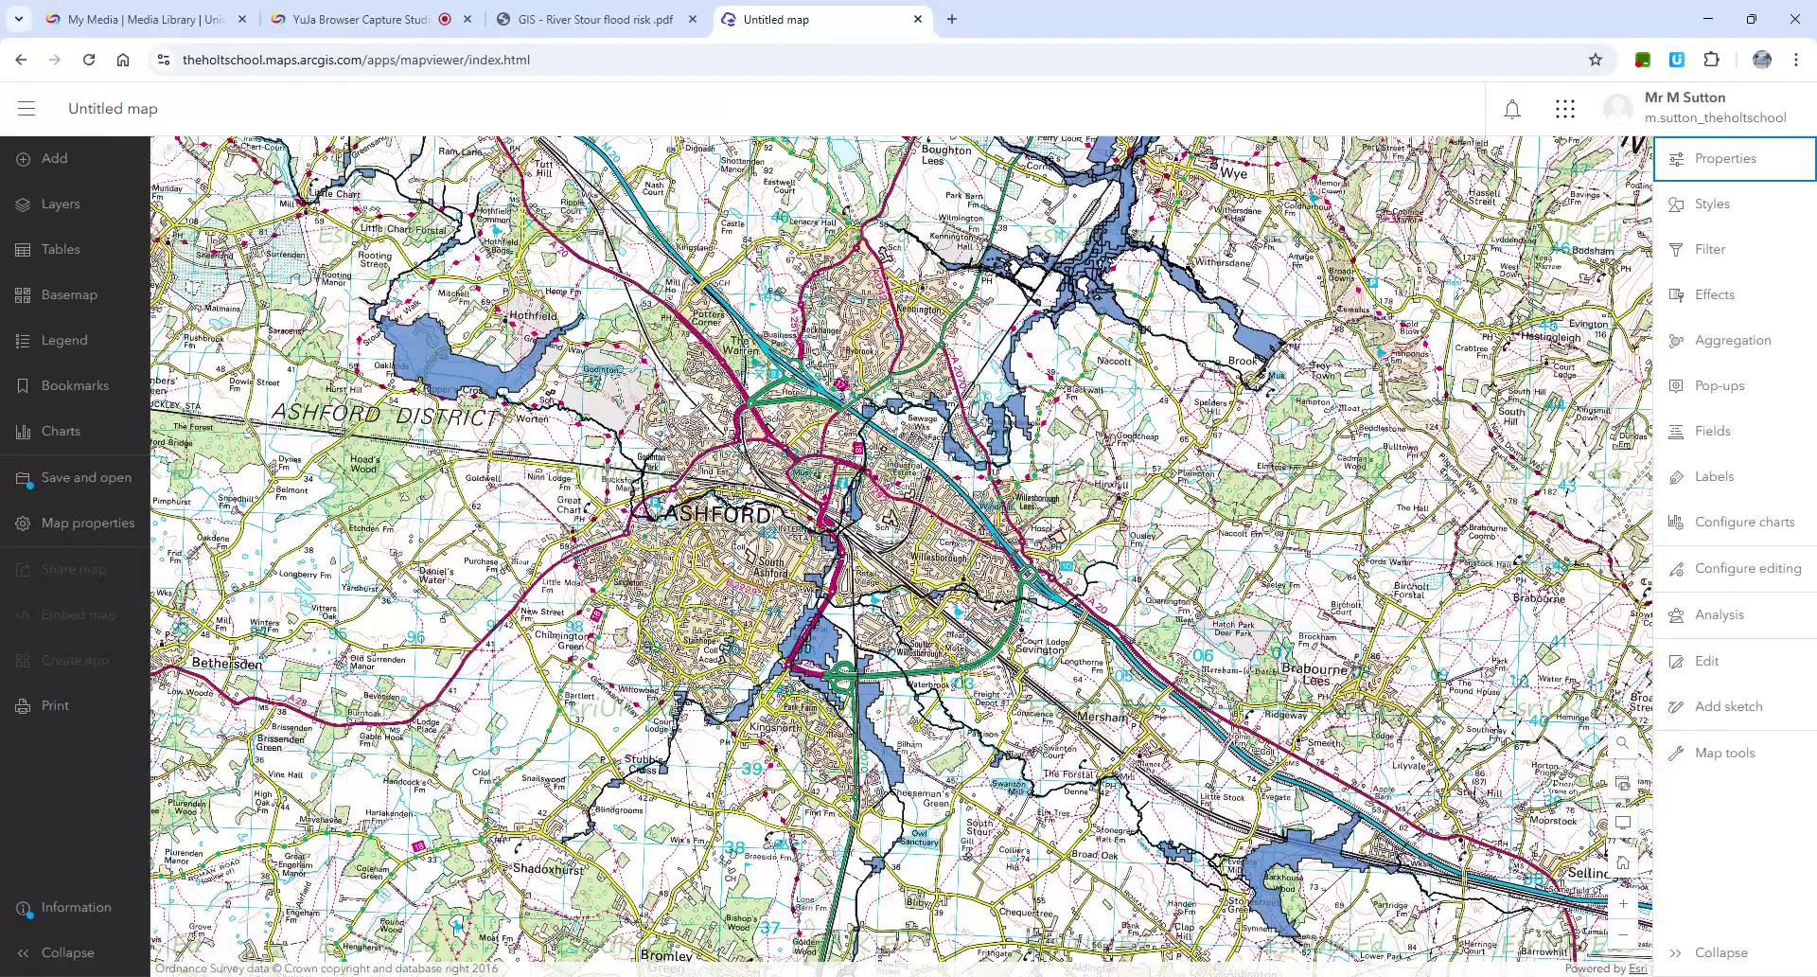
click(1622, 742)
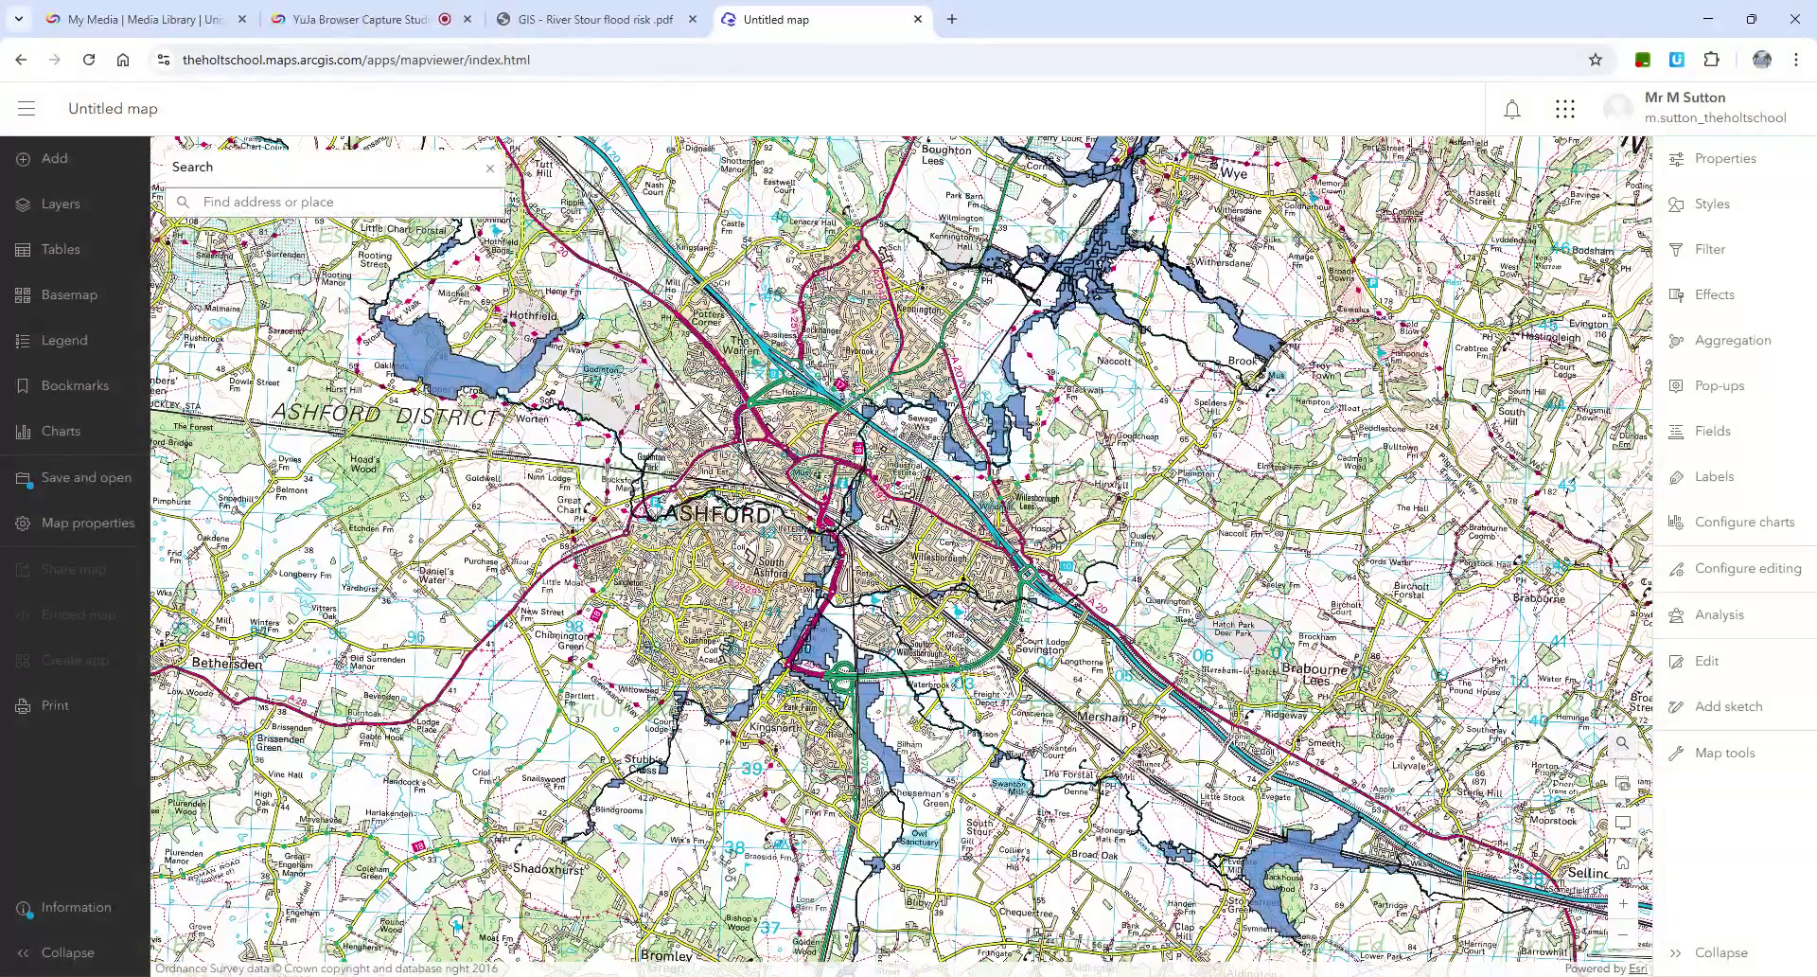
click(237, 201)
text(Wye, Kent)
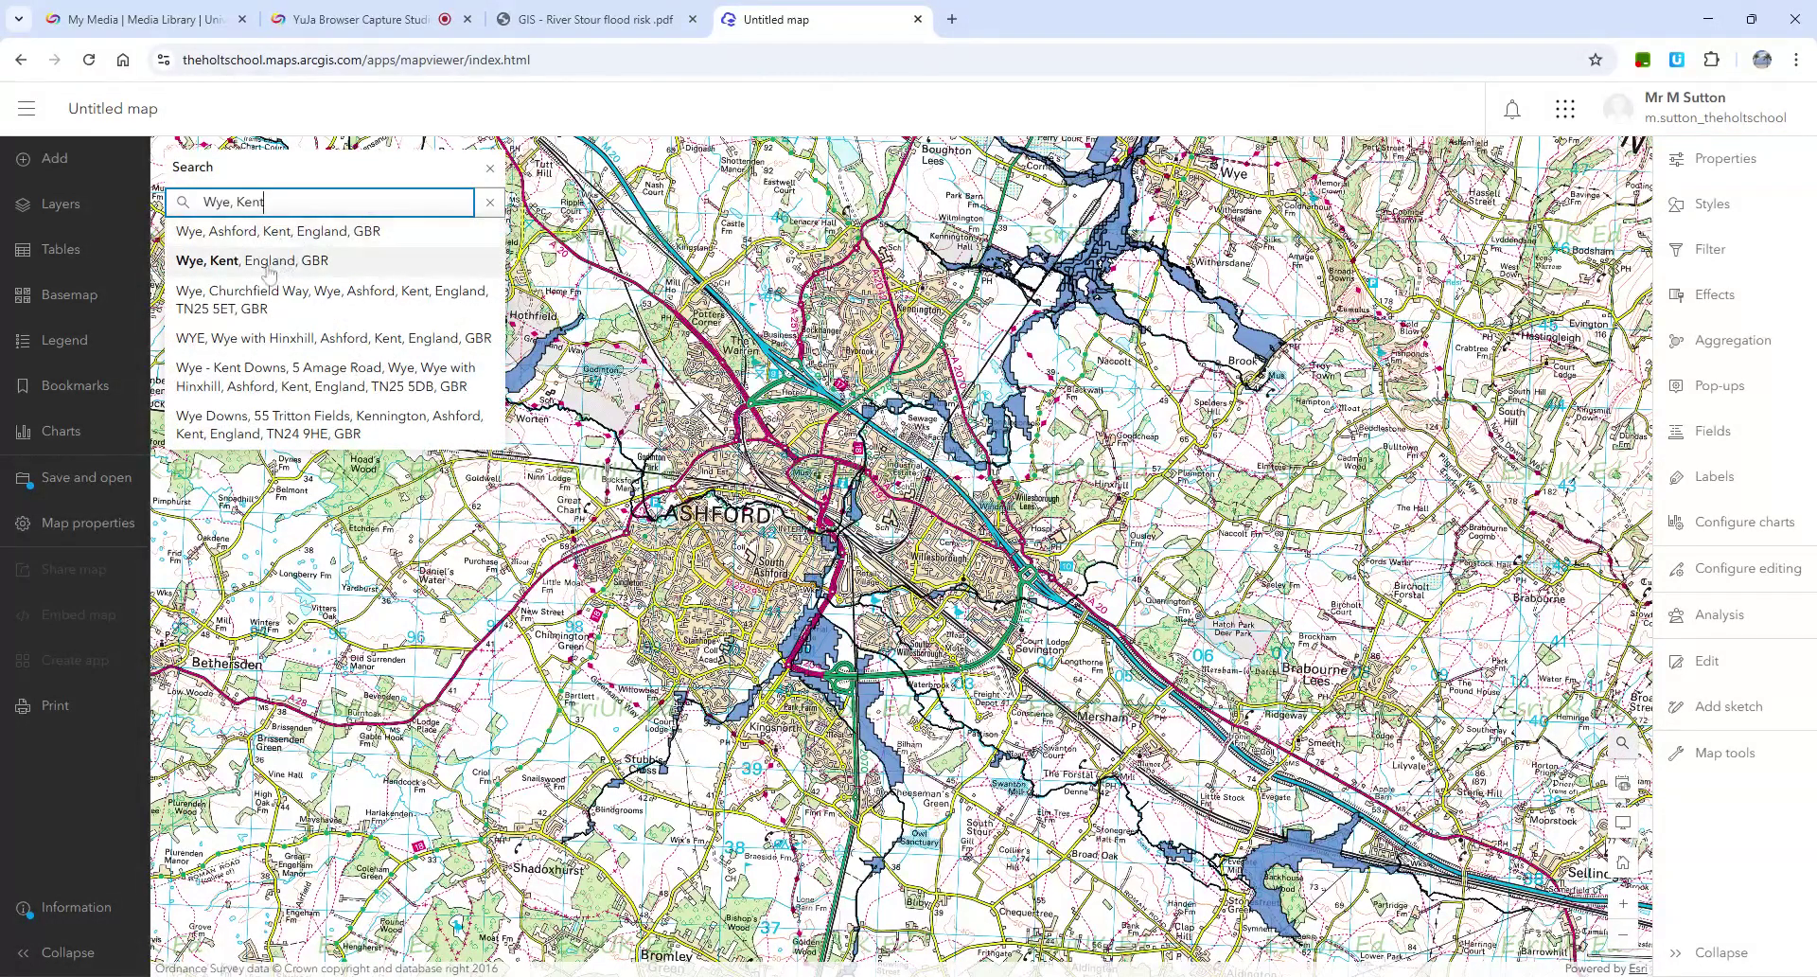
click(276, 272)
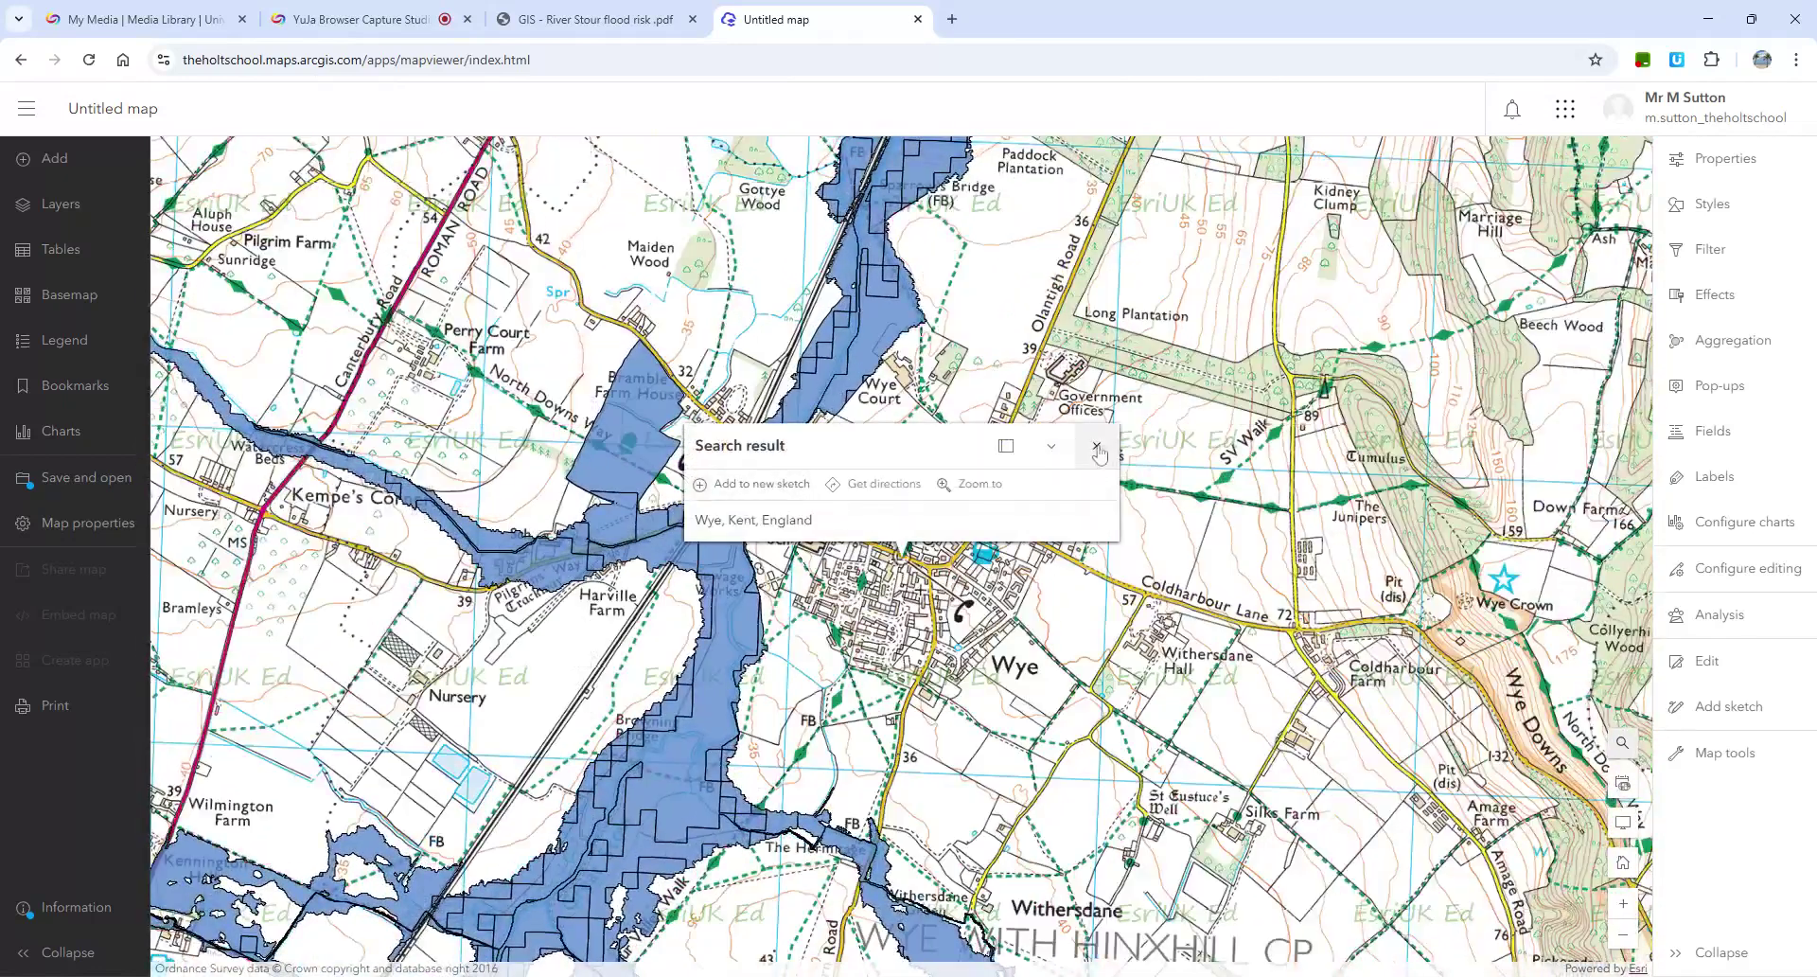
click(1097, 447)
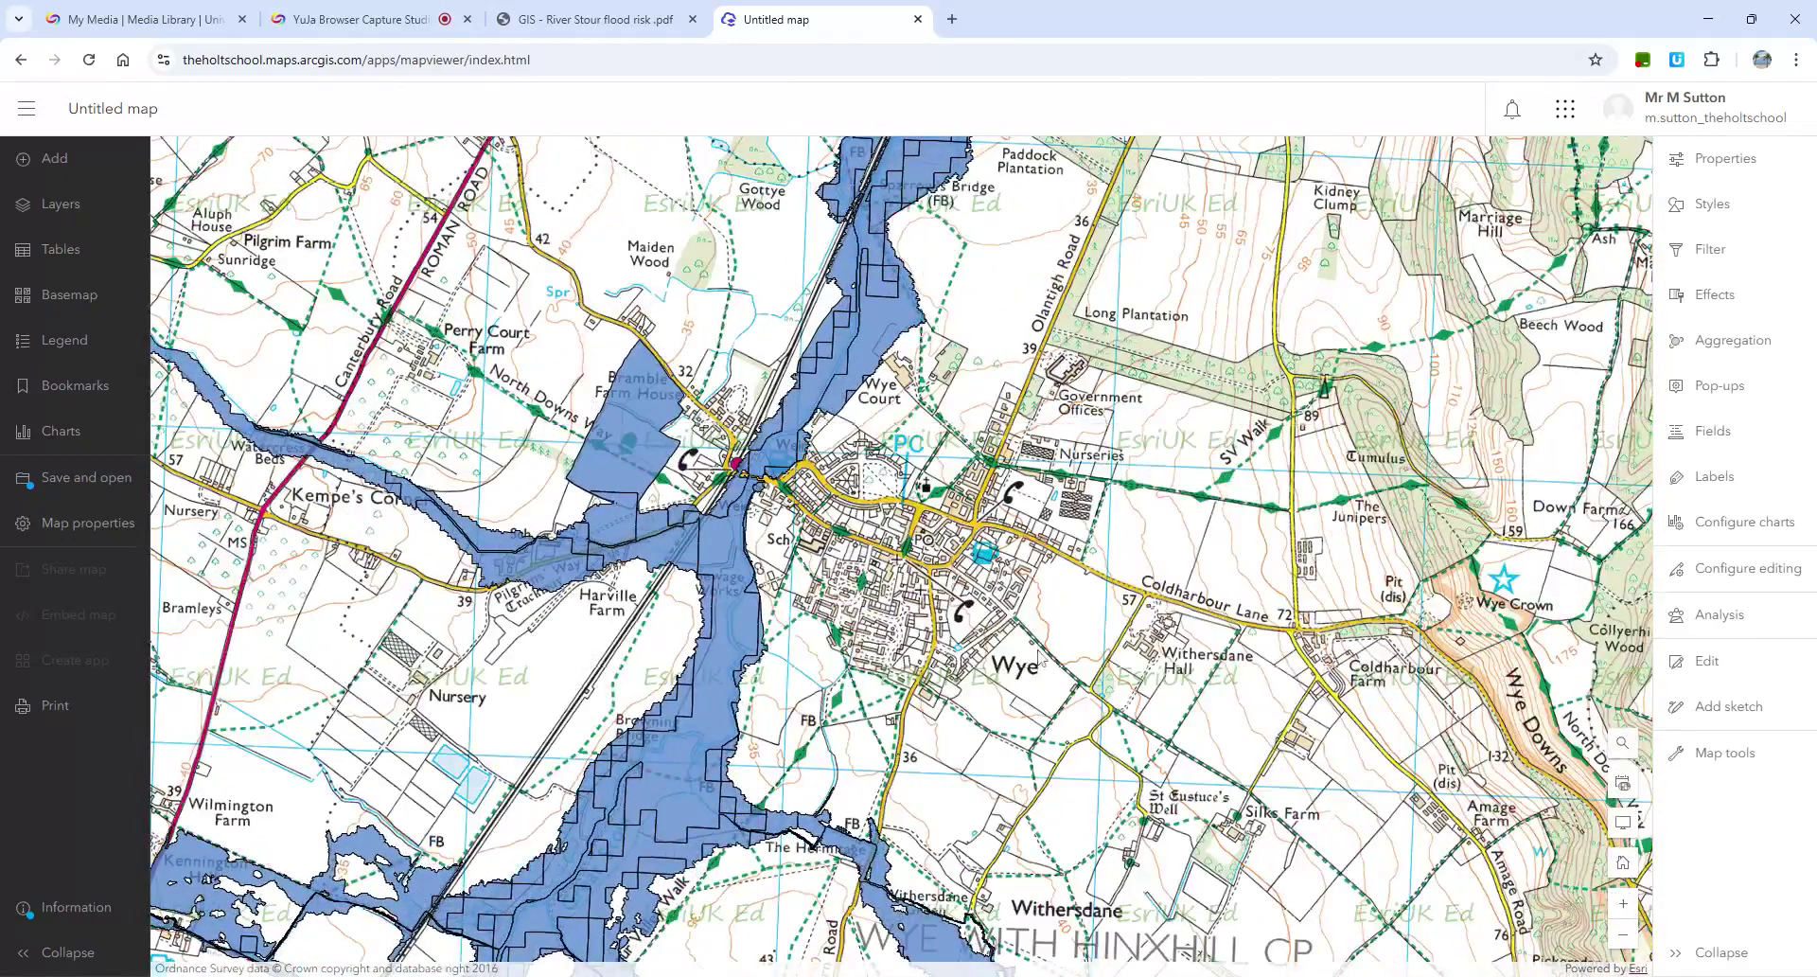
Examine the flood risk areas along the river around Wye at closer and wider scales.
scroll(1040, 657, up, 2)
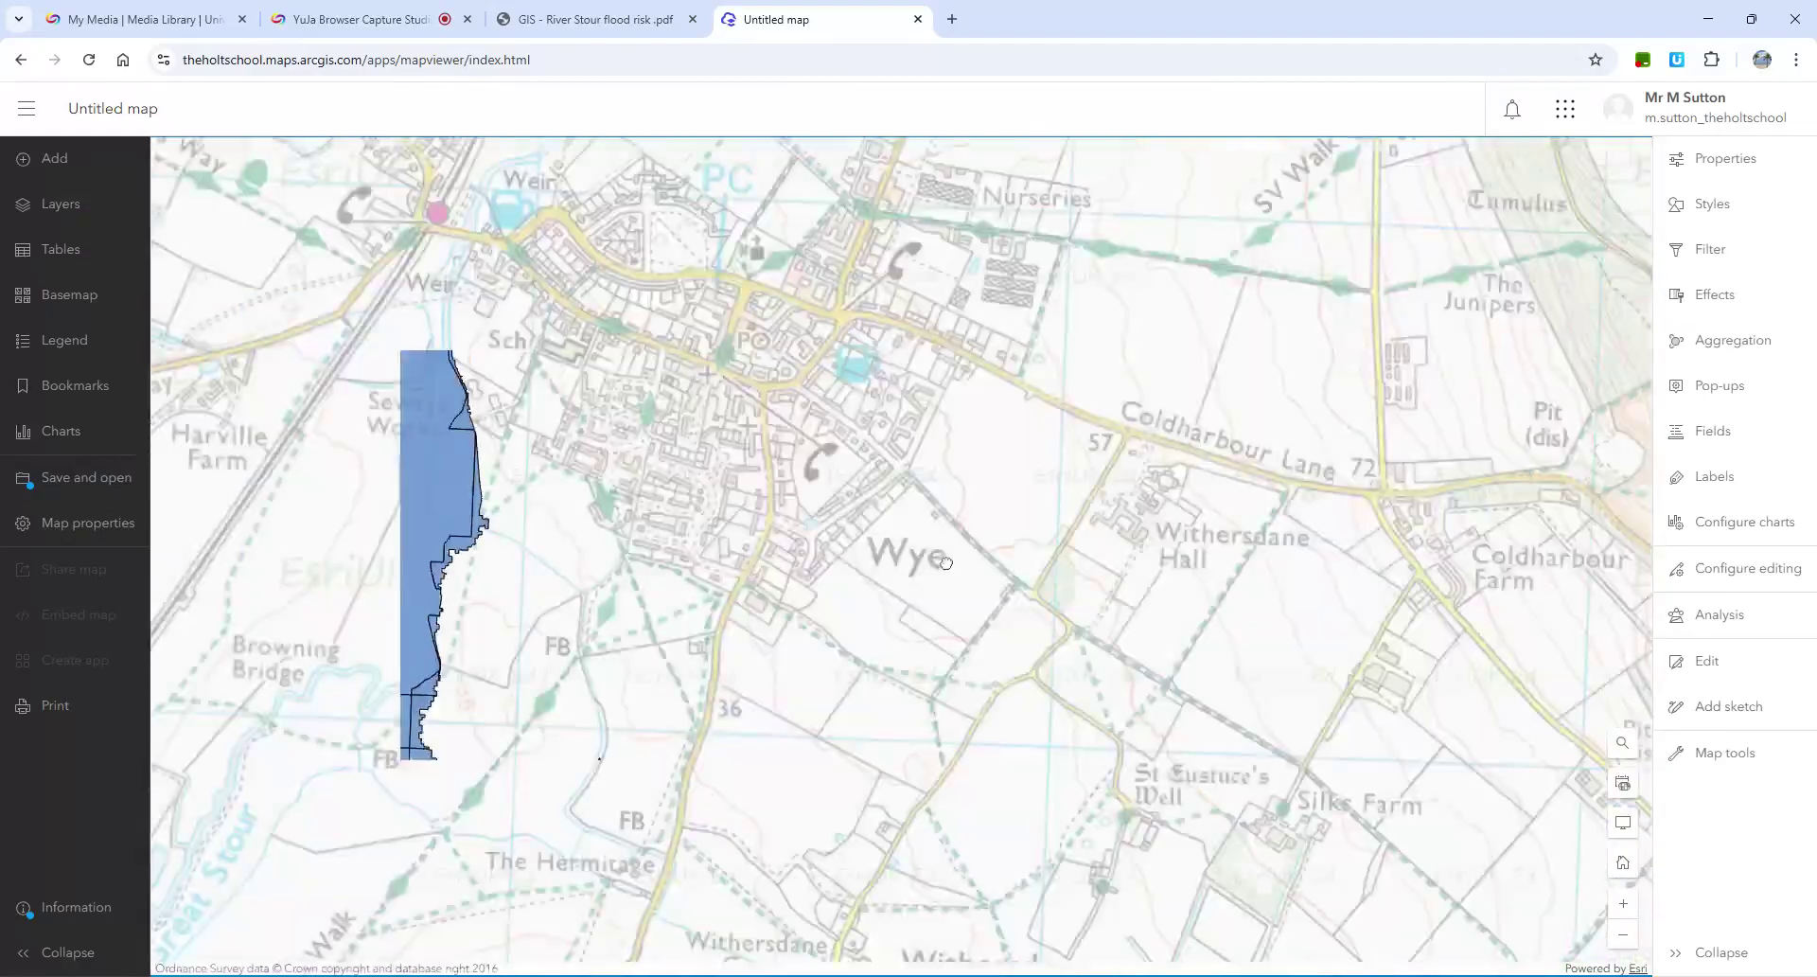
scroll(945, 563, down, 2)
scroll(921, 621, down, 1)
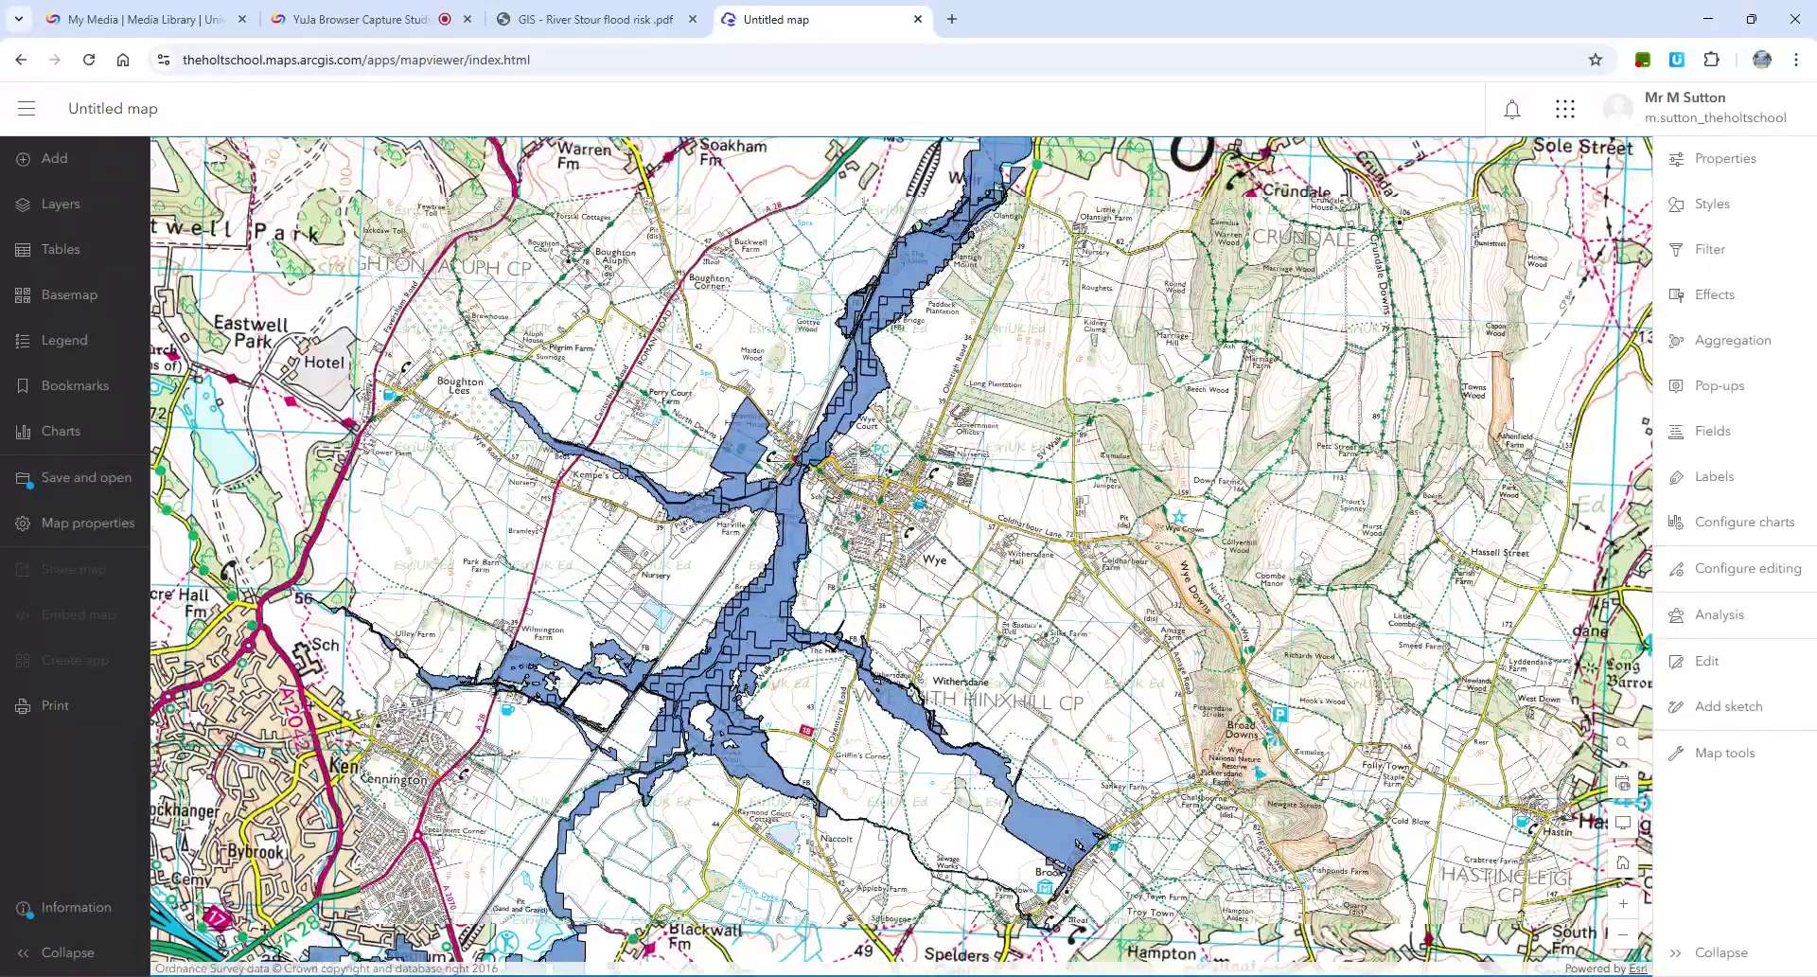
scroll(914, 627, down, 1)
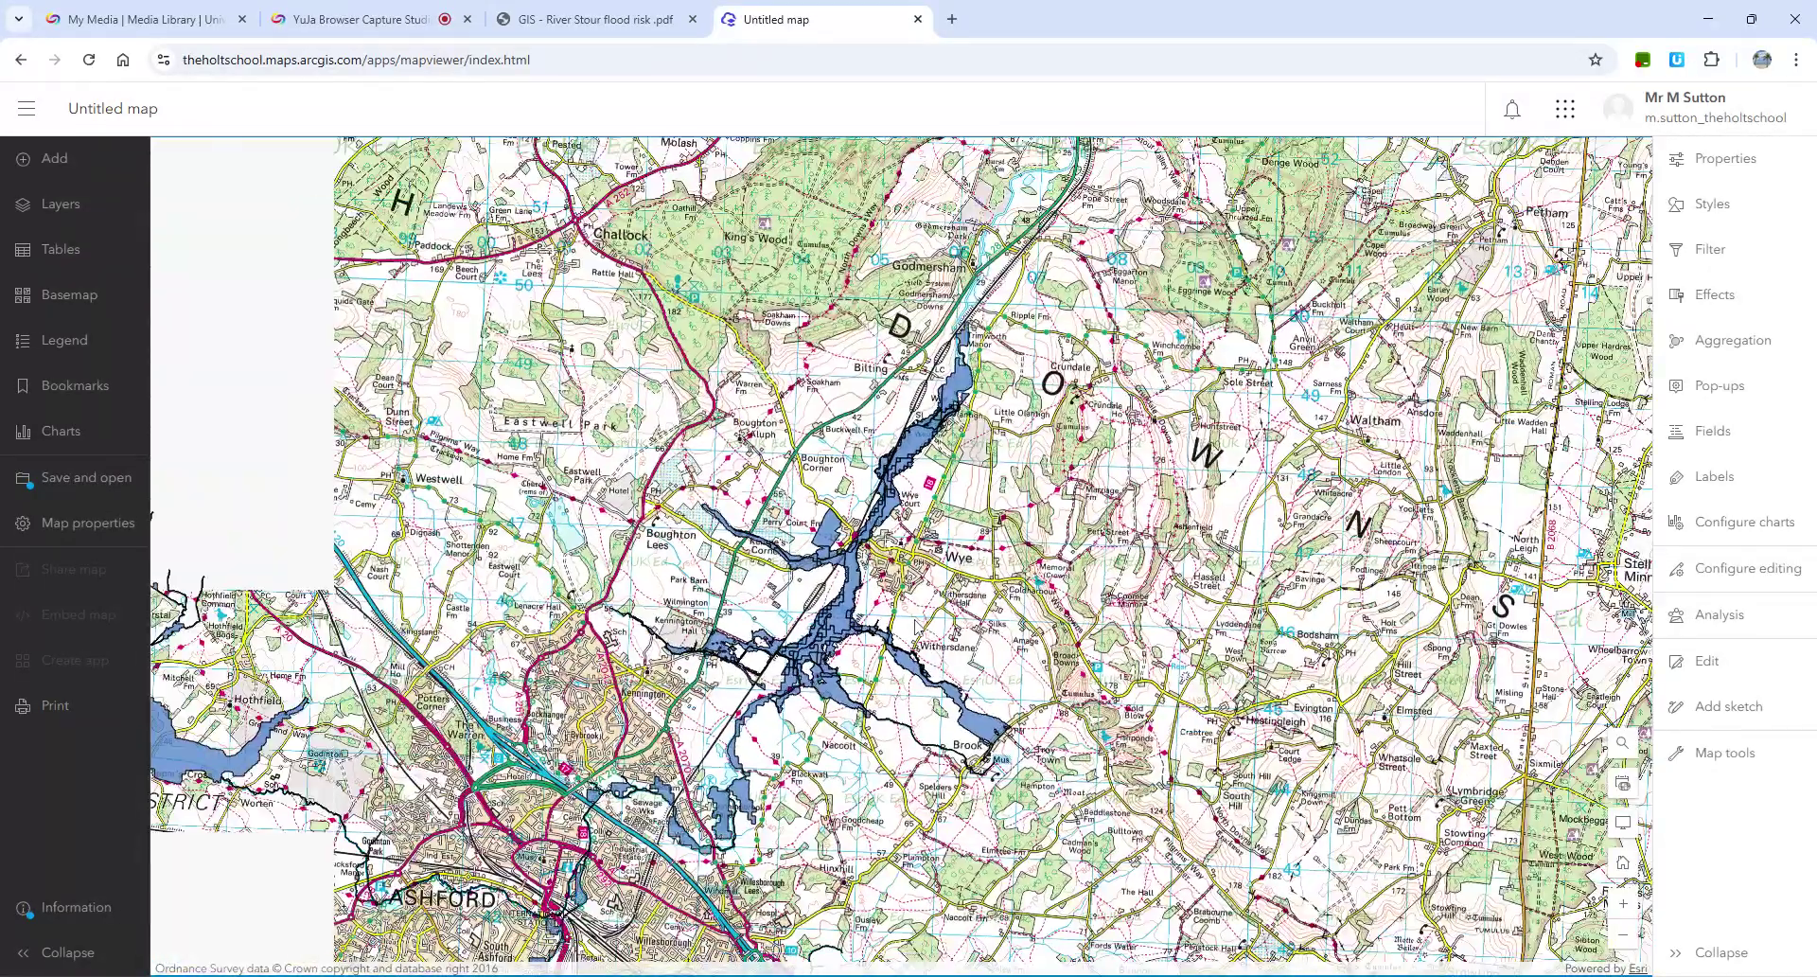
scroll(914, 624, up, 1)
Read step 8 of the worksheet PDF on styling the flood layer by its probability band field.
click(587, 19)
scroll(634, 152, down, 2)
scroll(736, 421, down, 2)
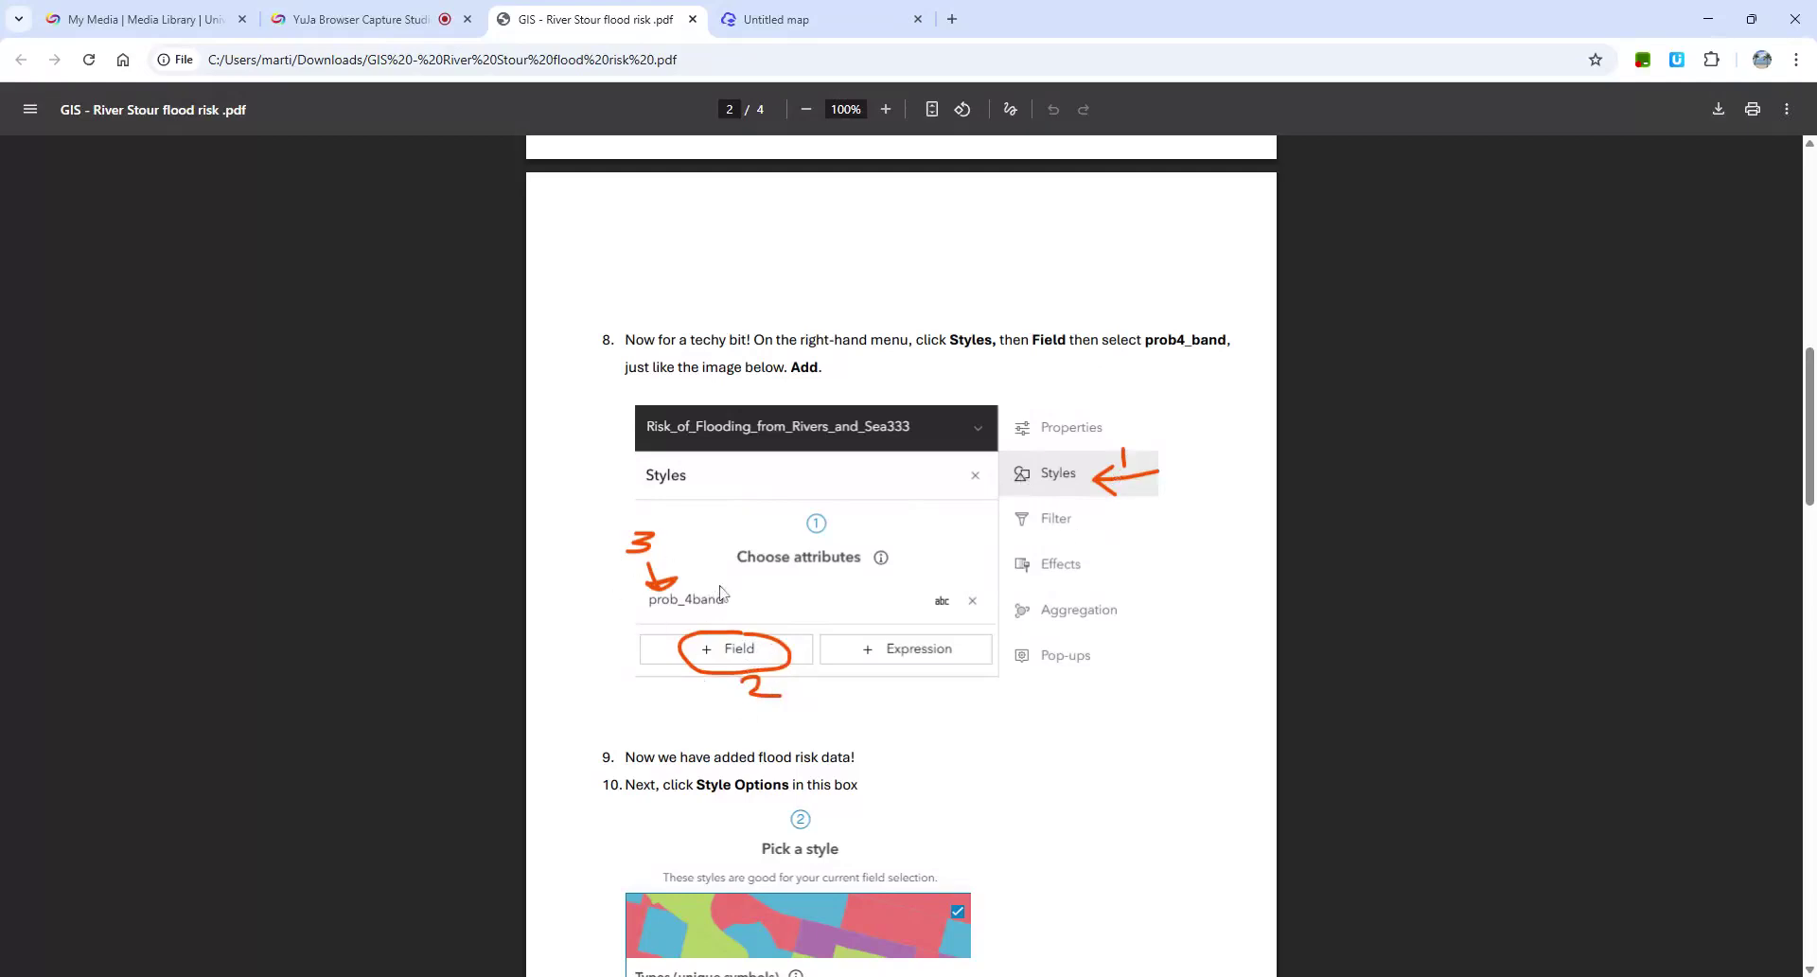
Return to the map and style the Risk_of_Flooding_from_Rivers_and_Sea_11 layer by the prob_4band field.
click(841, 16)
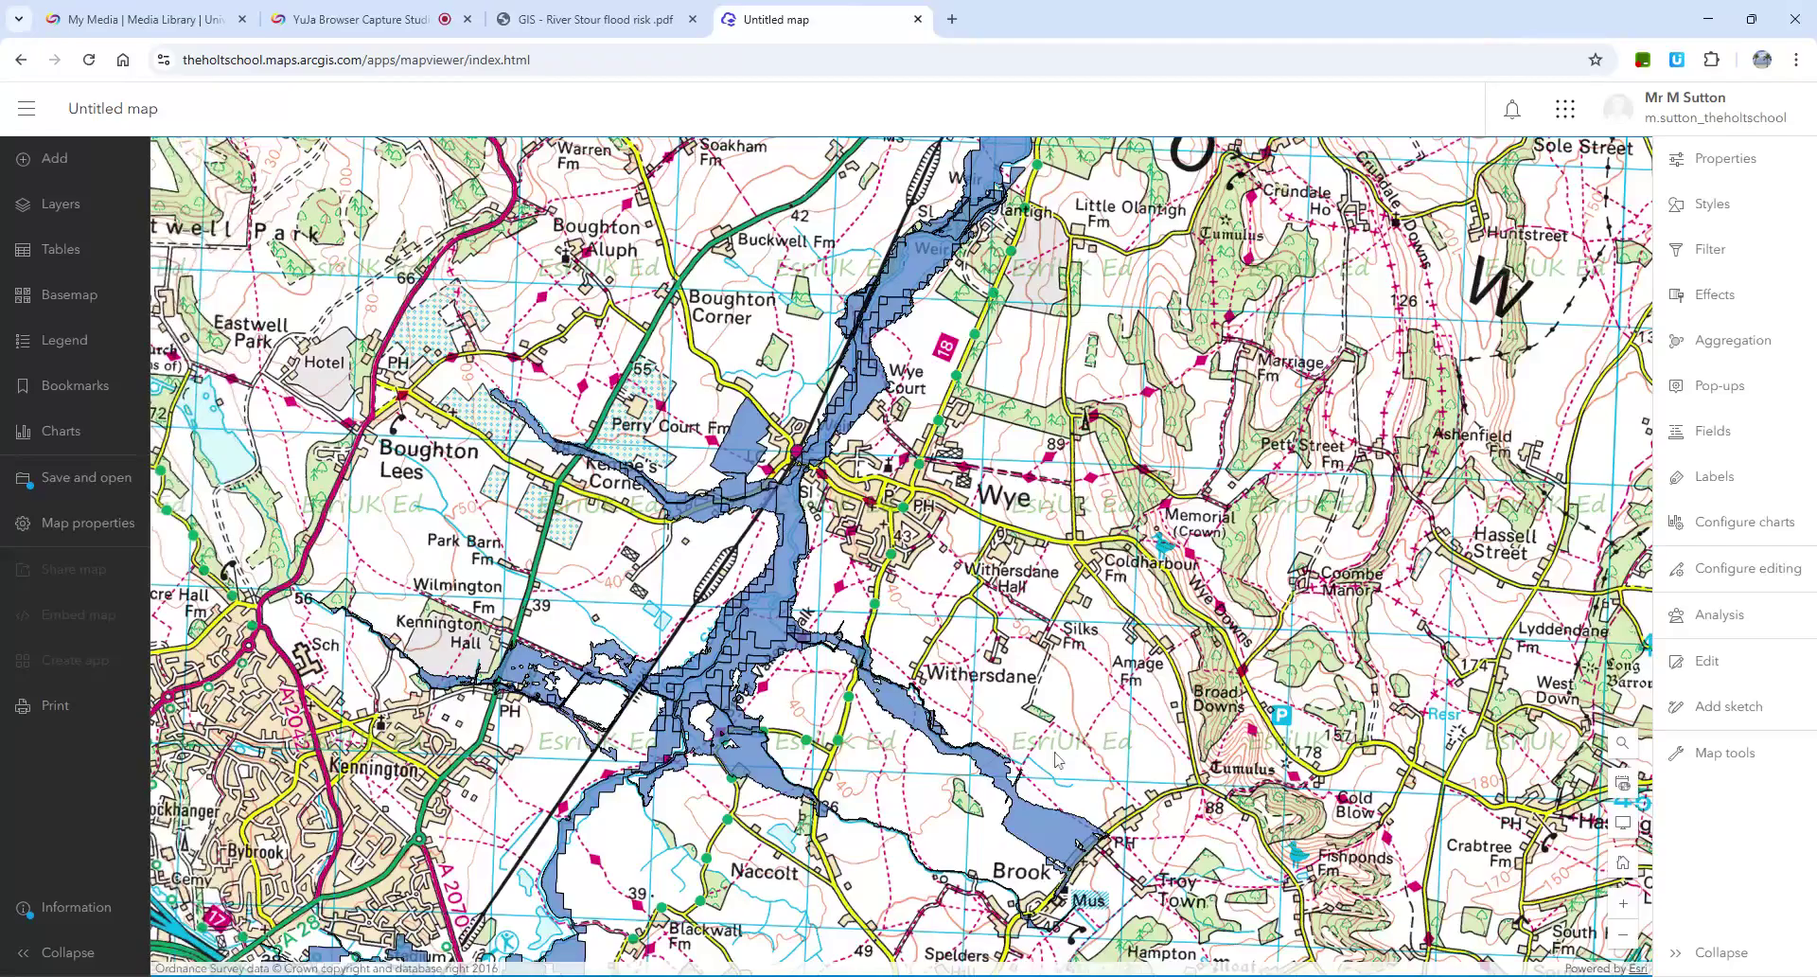
click(1707, 210)
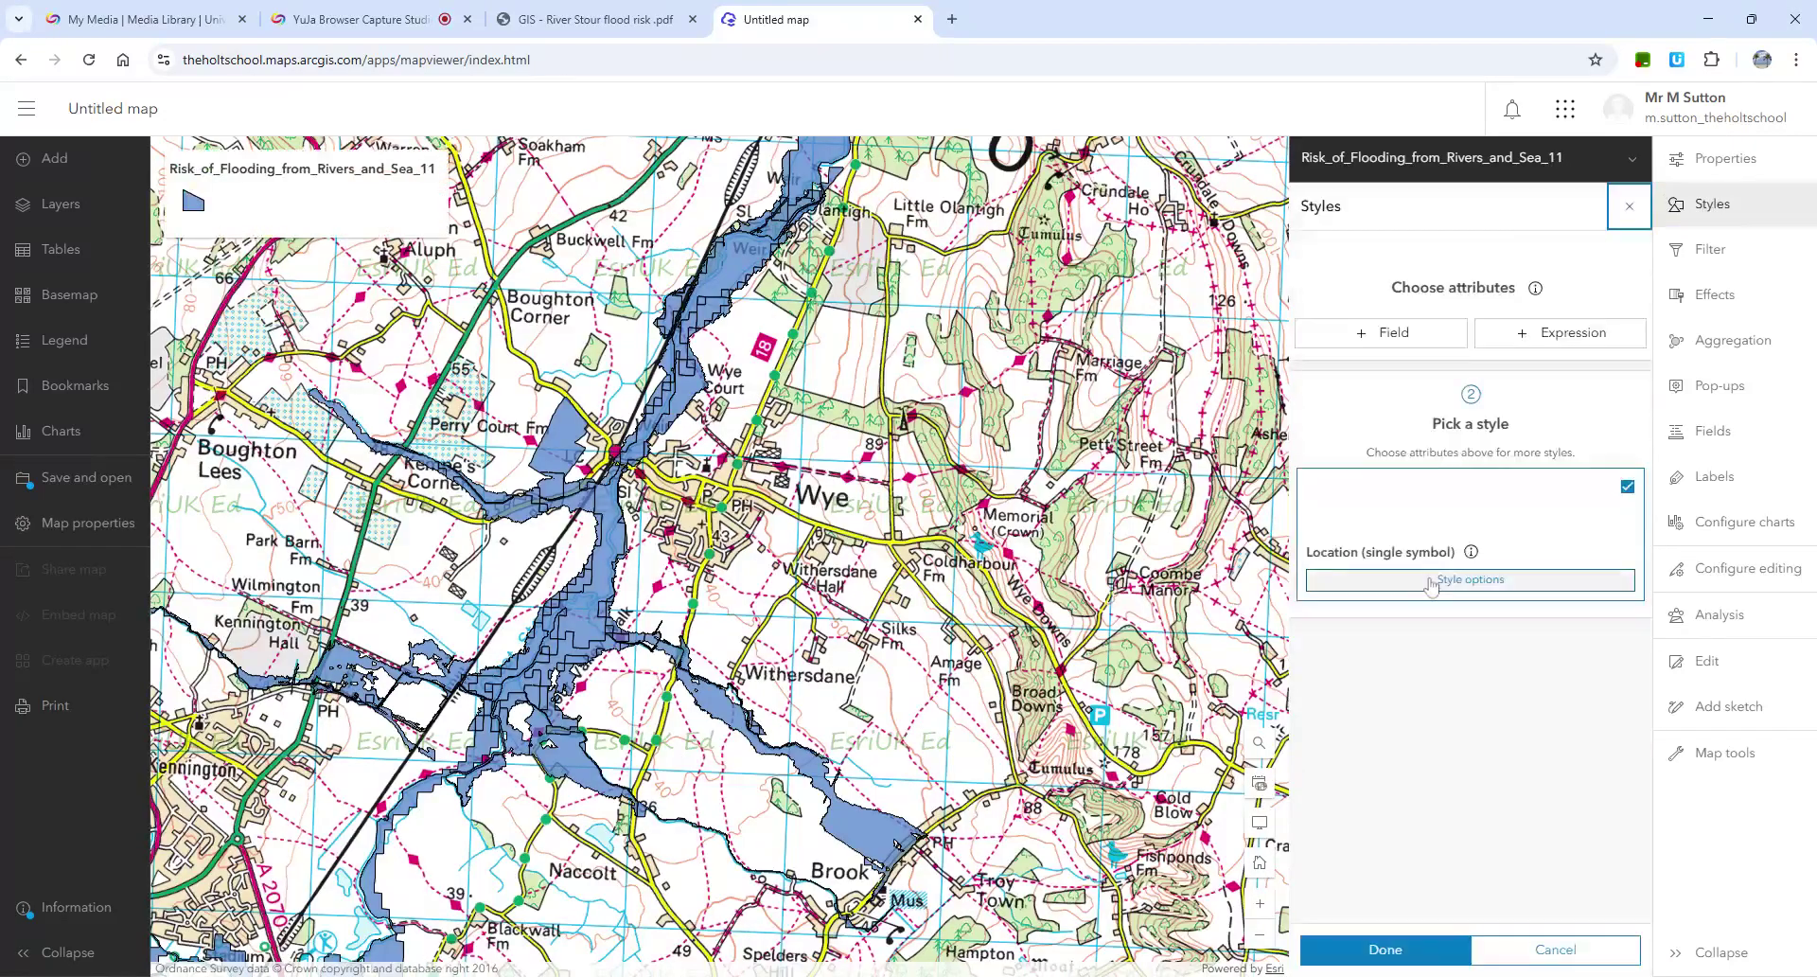
click(1394, 335)
click(1342, 506)
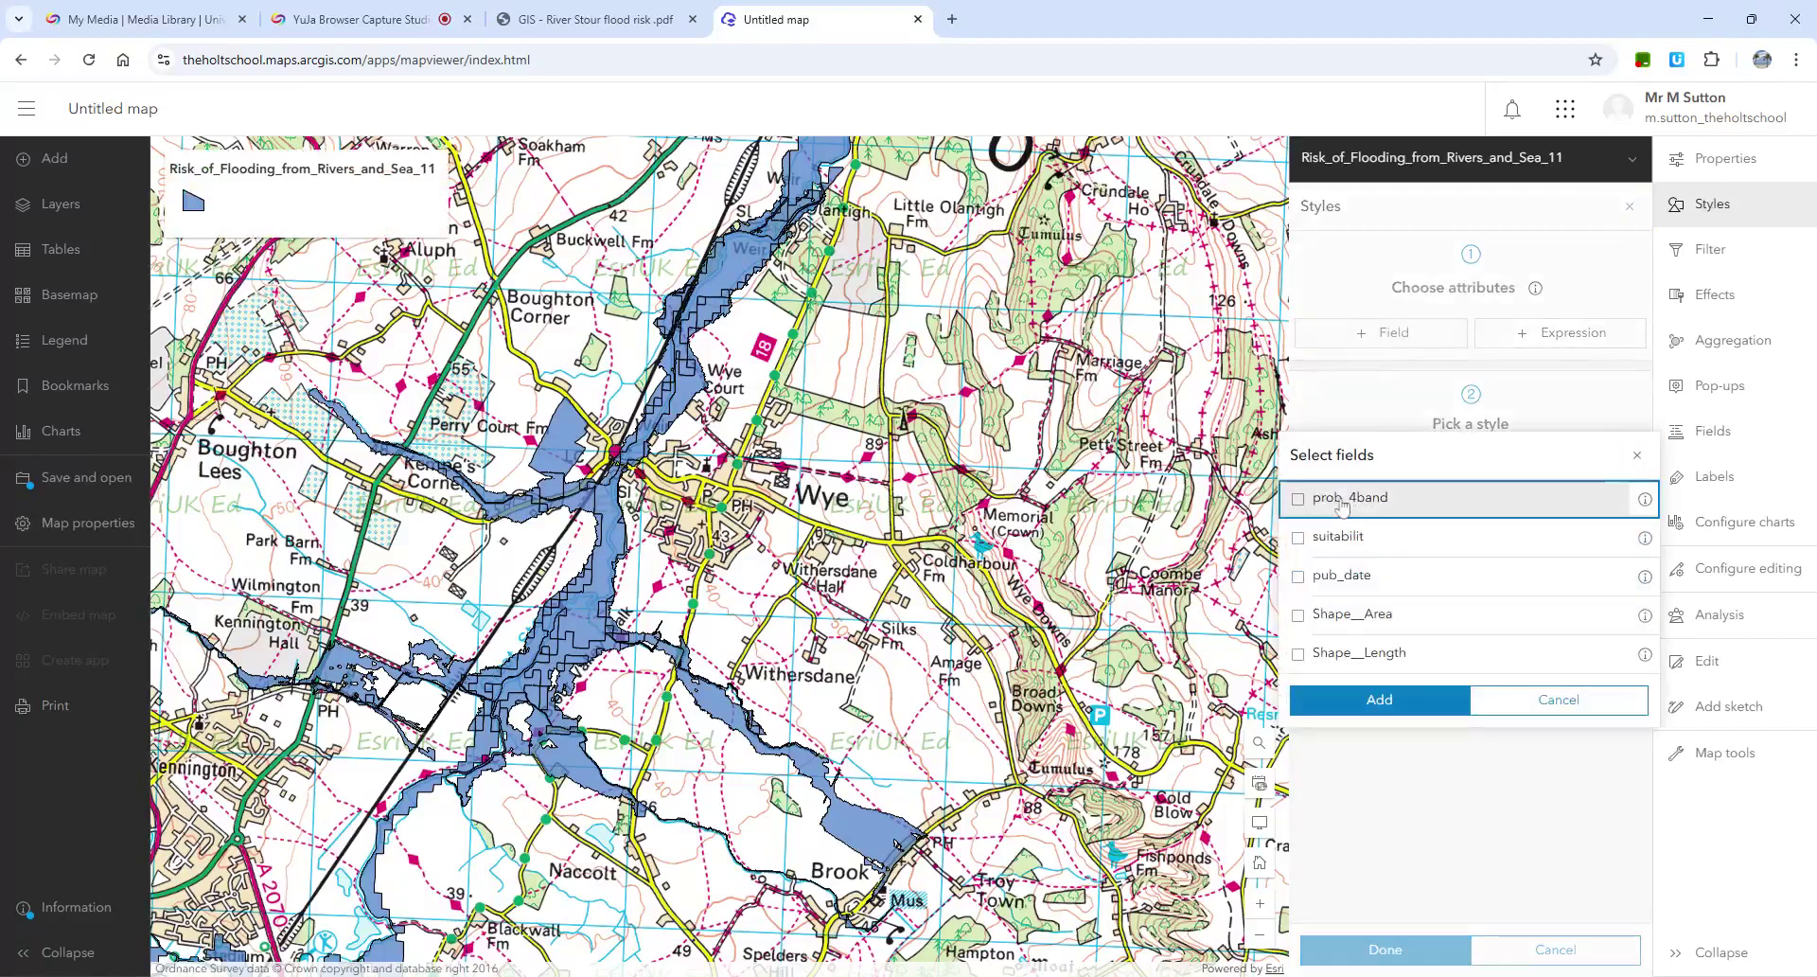
click(1379, 705)
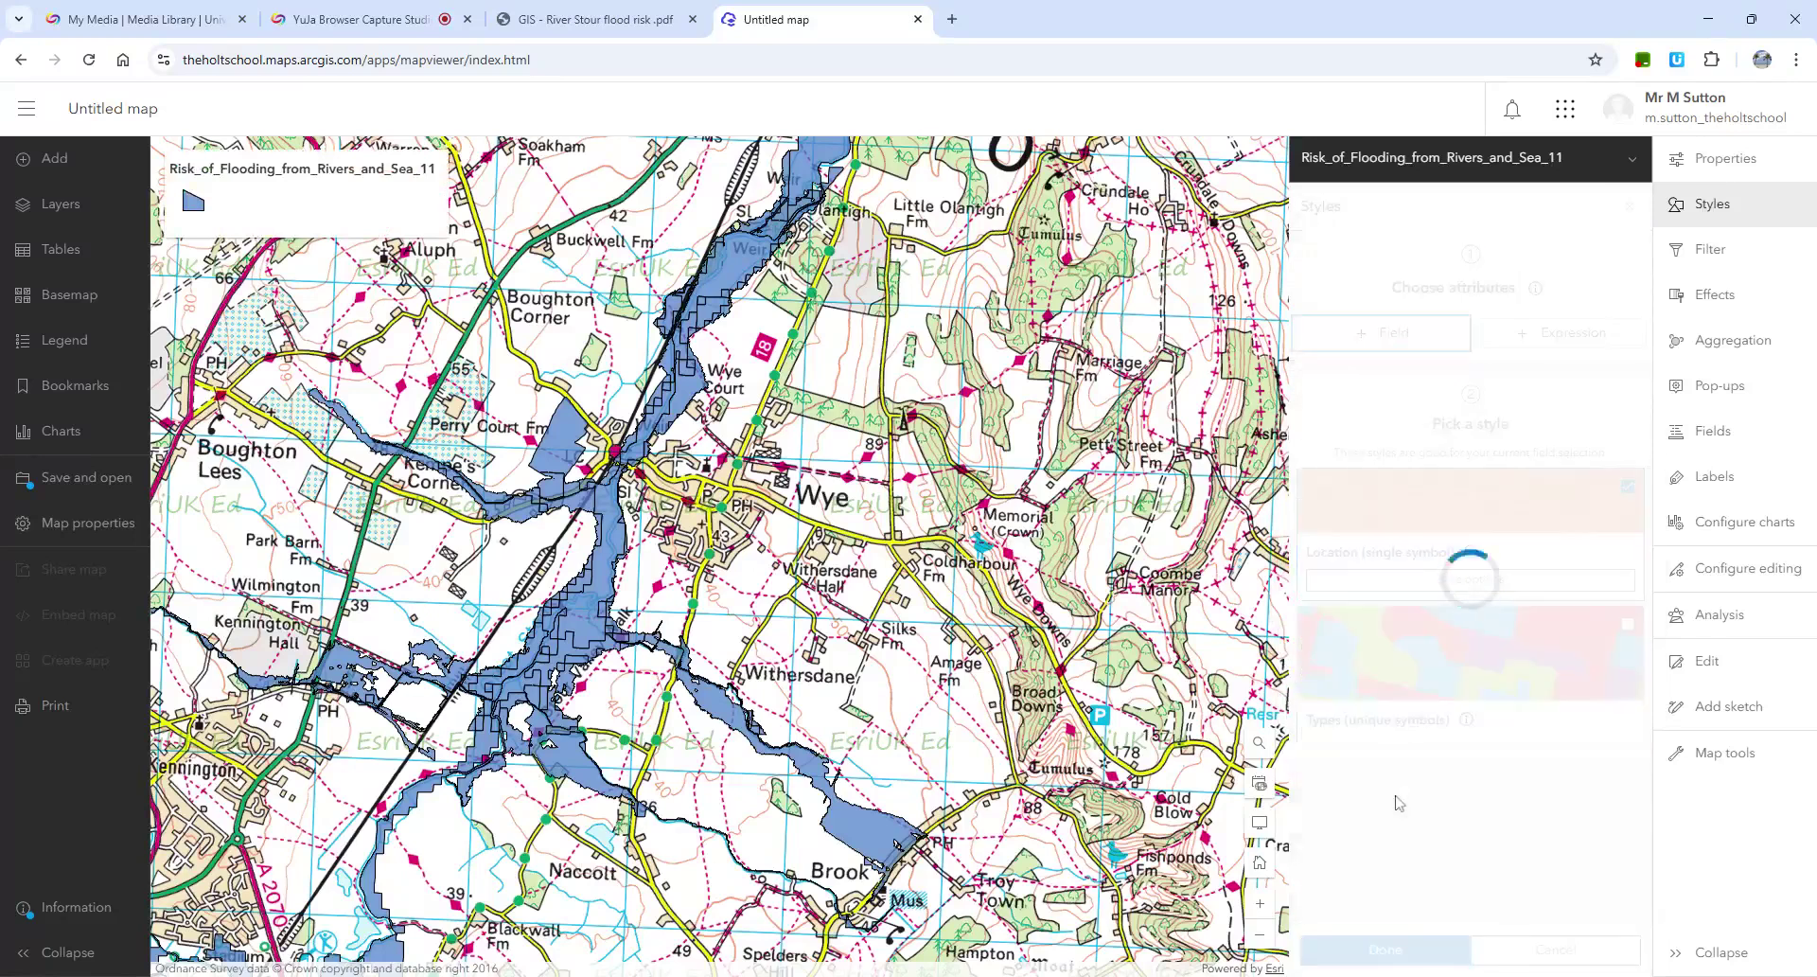
drag(730, 563, 913, 594)
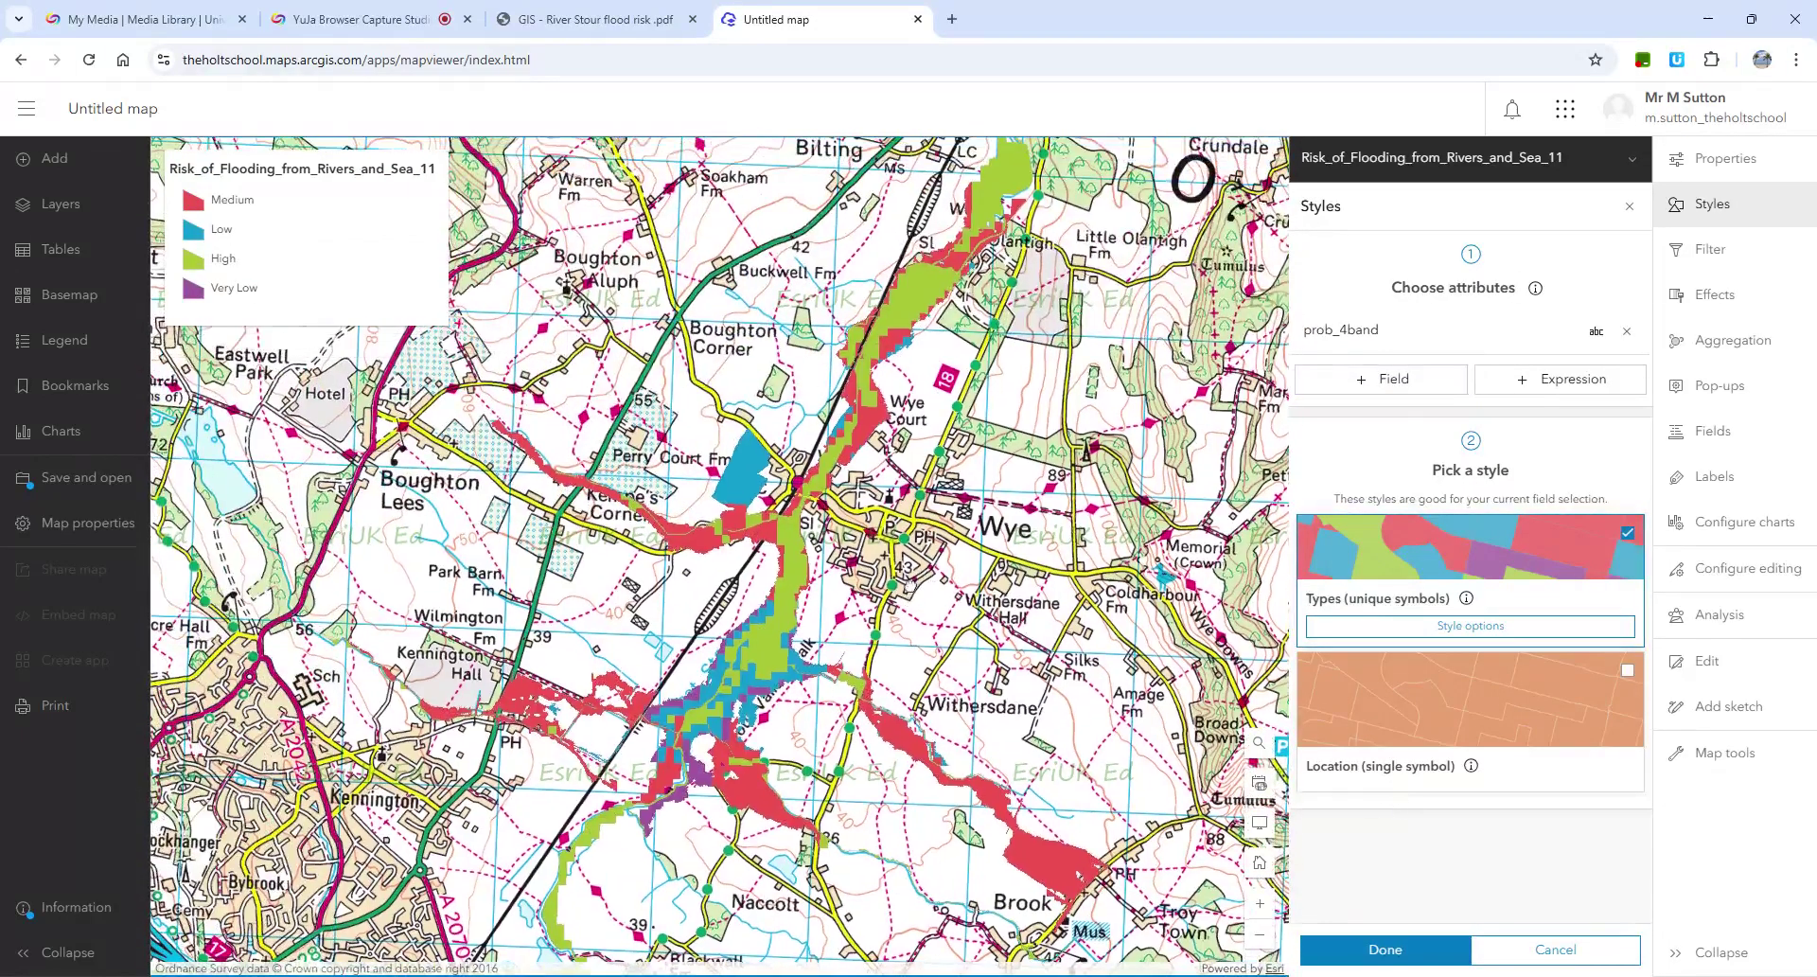
Read worksheet steps 9 to 11 on style options, class colours and fill transparency, and return to the map.
click(596, 19)
scroll(856, 589, down, 3)
scroll(859, 589, down, 2)
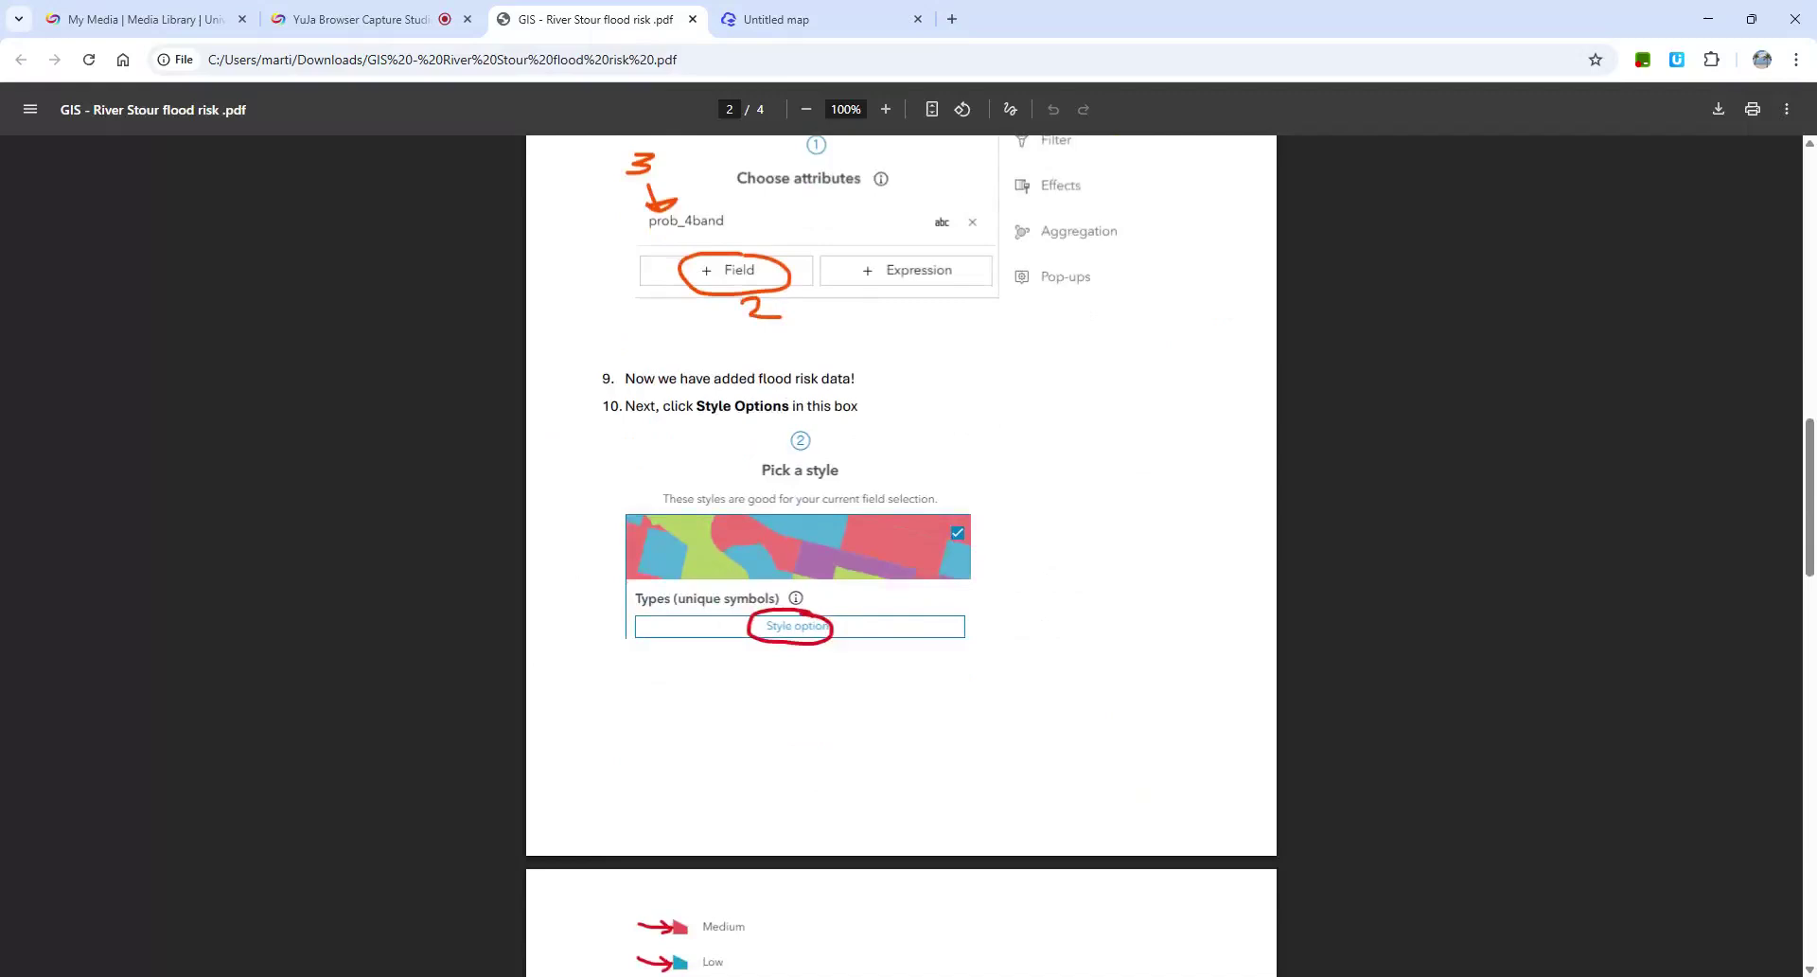
scroll(824, 597, down, 5)
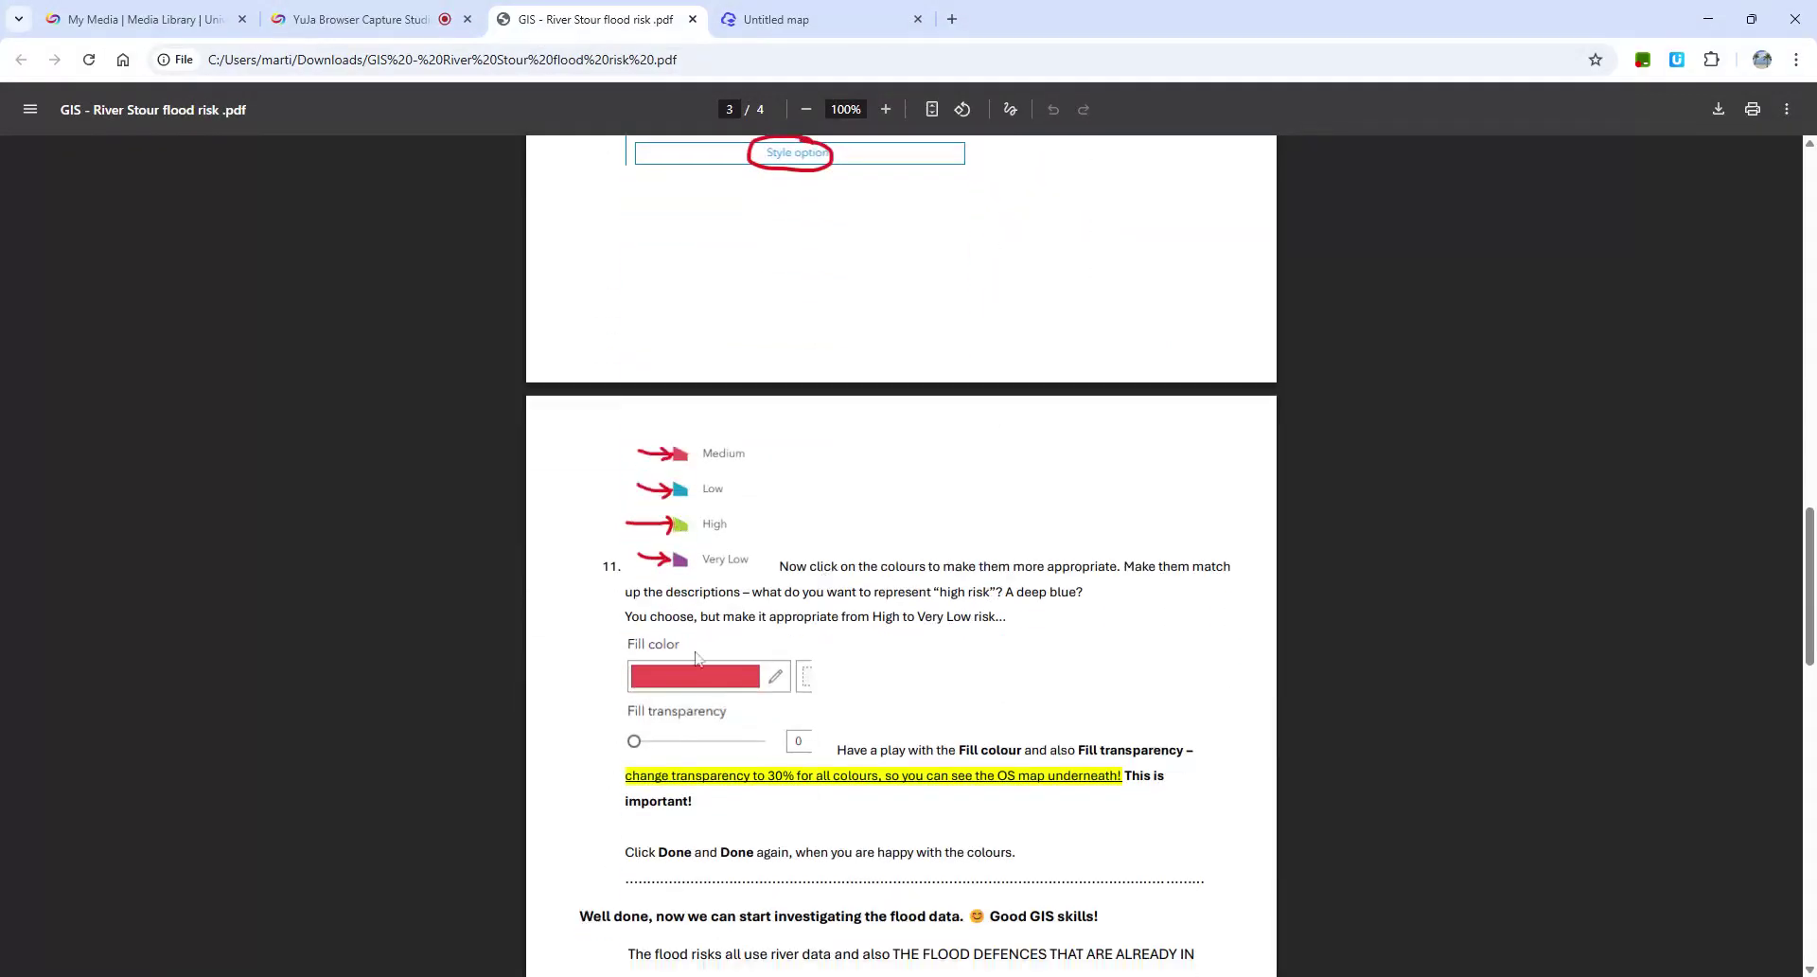
click(774, 21)
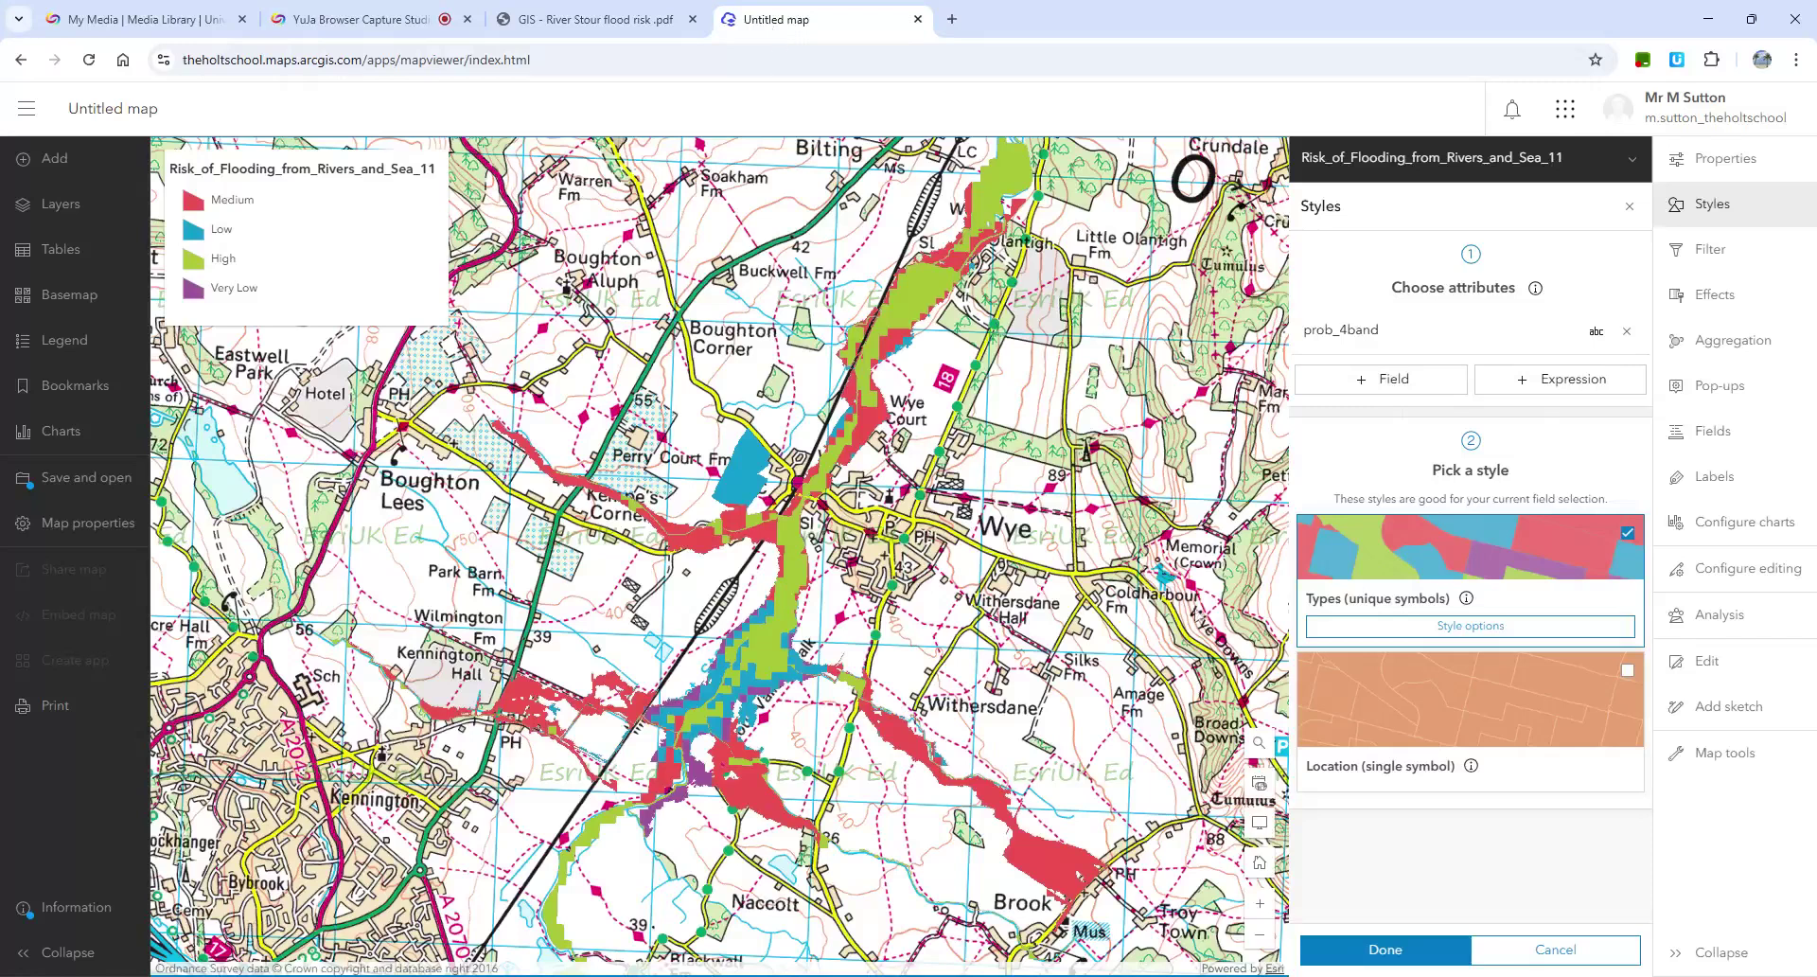
Open the style options for the unique symbols and move the High class above Medium.
click(1471, 627)
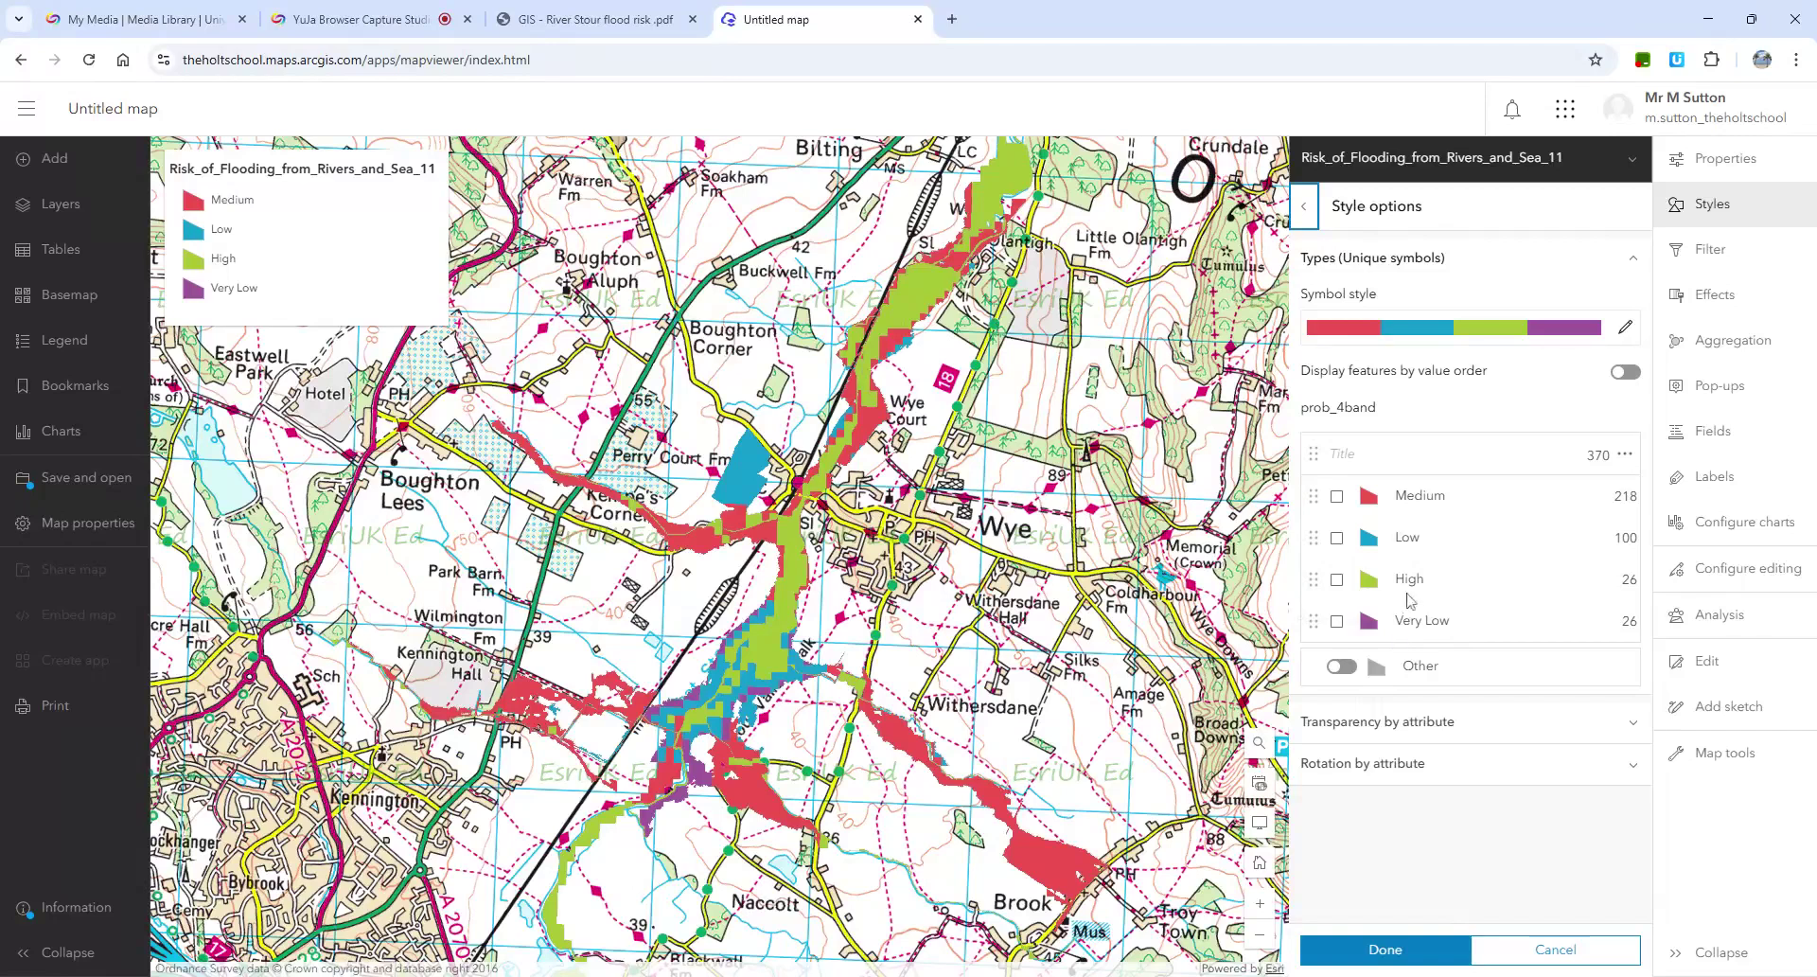
drag(1315, 577, 1310, 496)
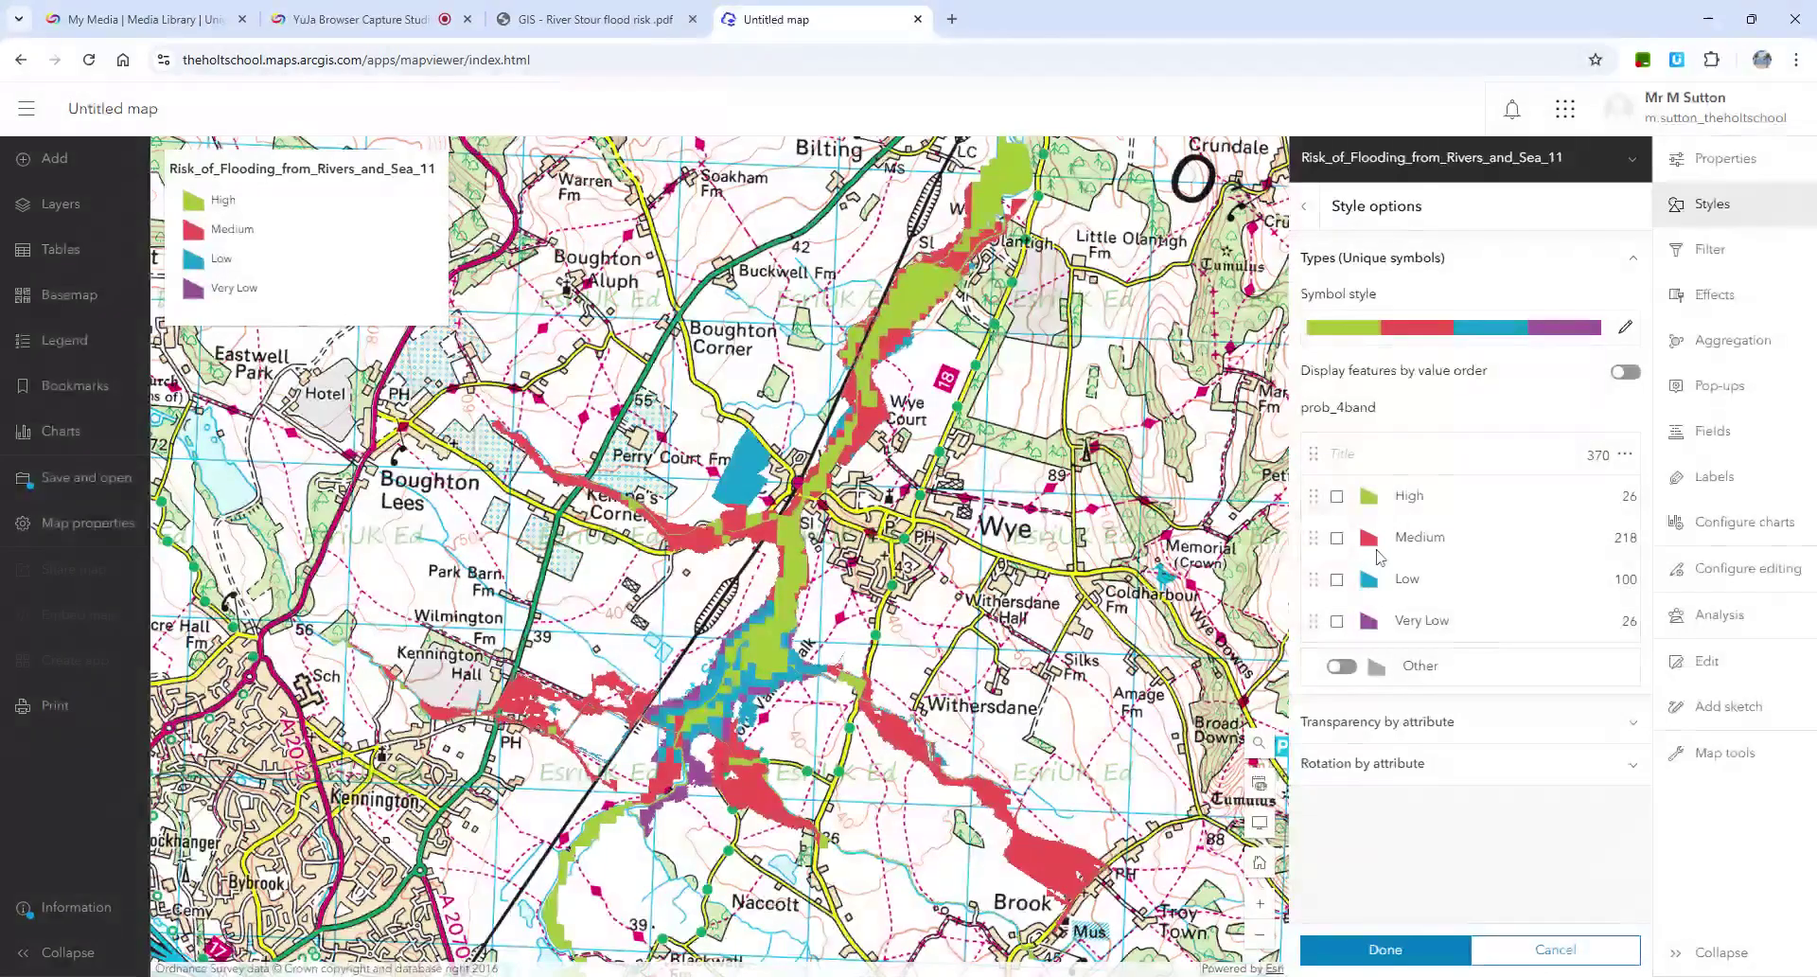
Give the High class symbol a bright red fill (#ff000d) with 30% fill transparency.
click(1368, 496)
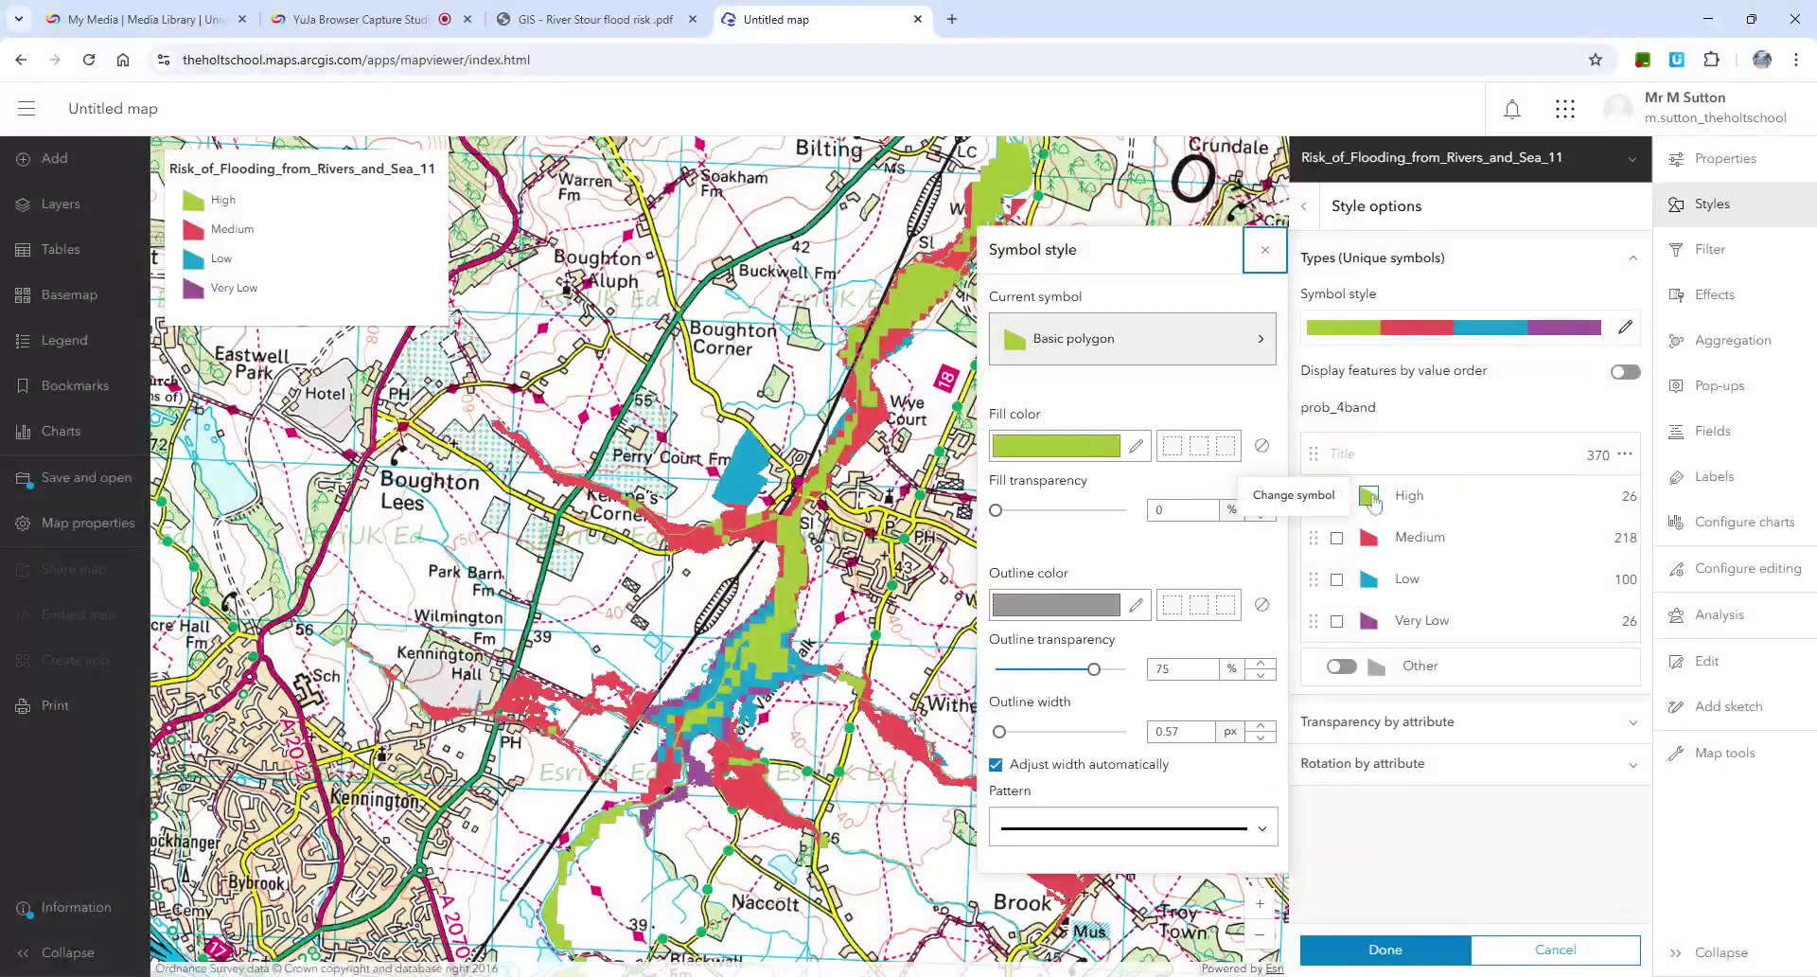
click(1136, 446)
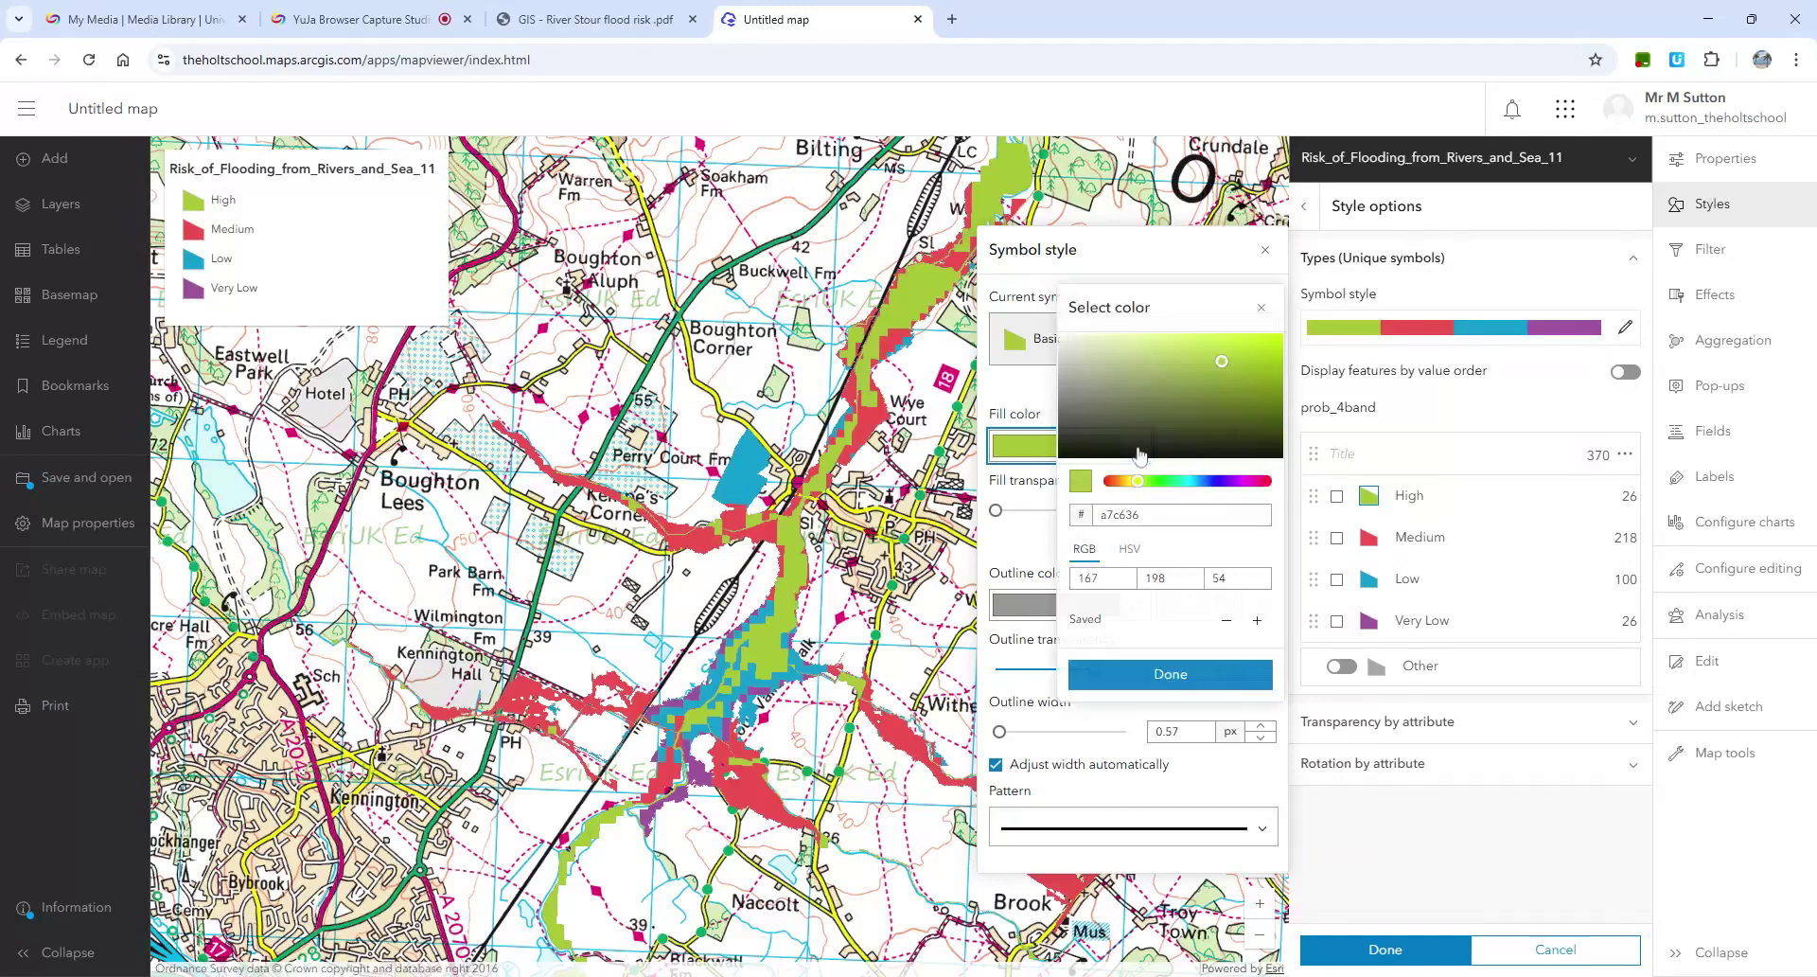
drag(1247, 483, 1274, 485)
click(1198, 678)
drag(1012, 518, 1036, 520)
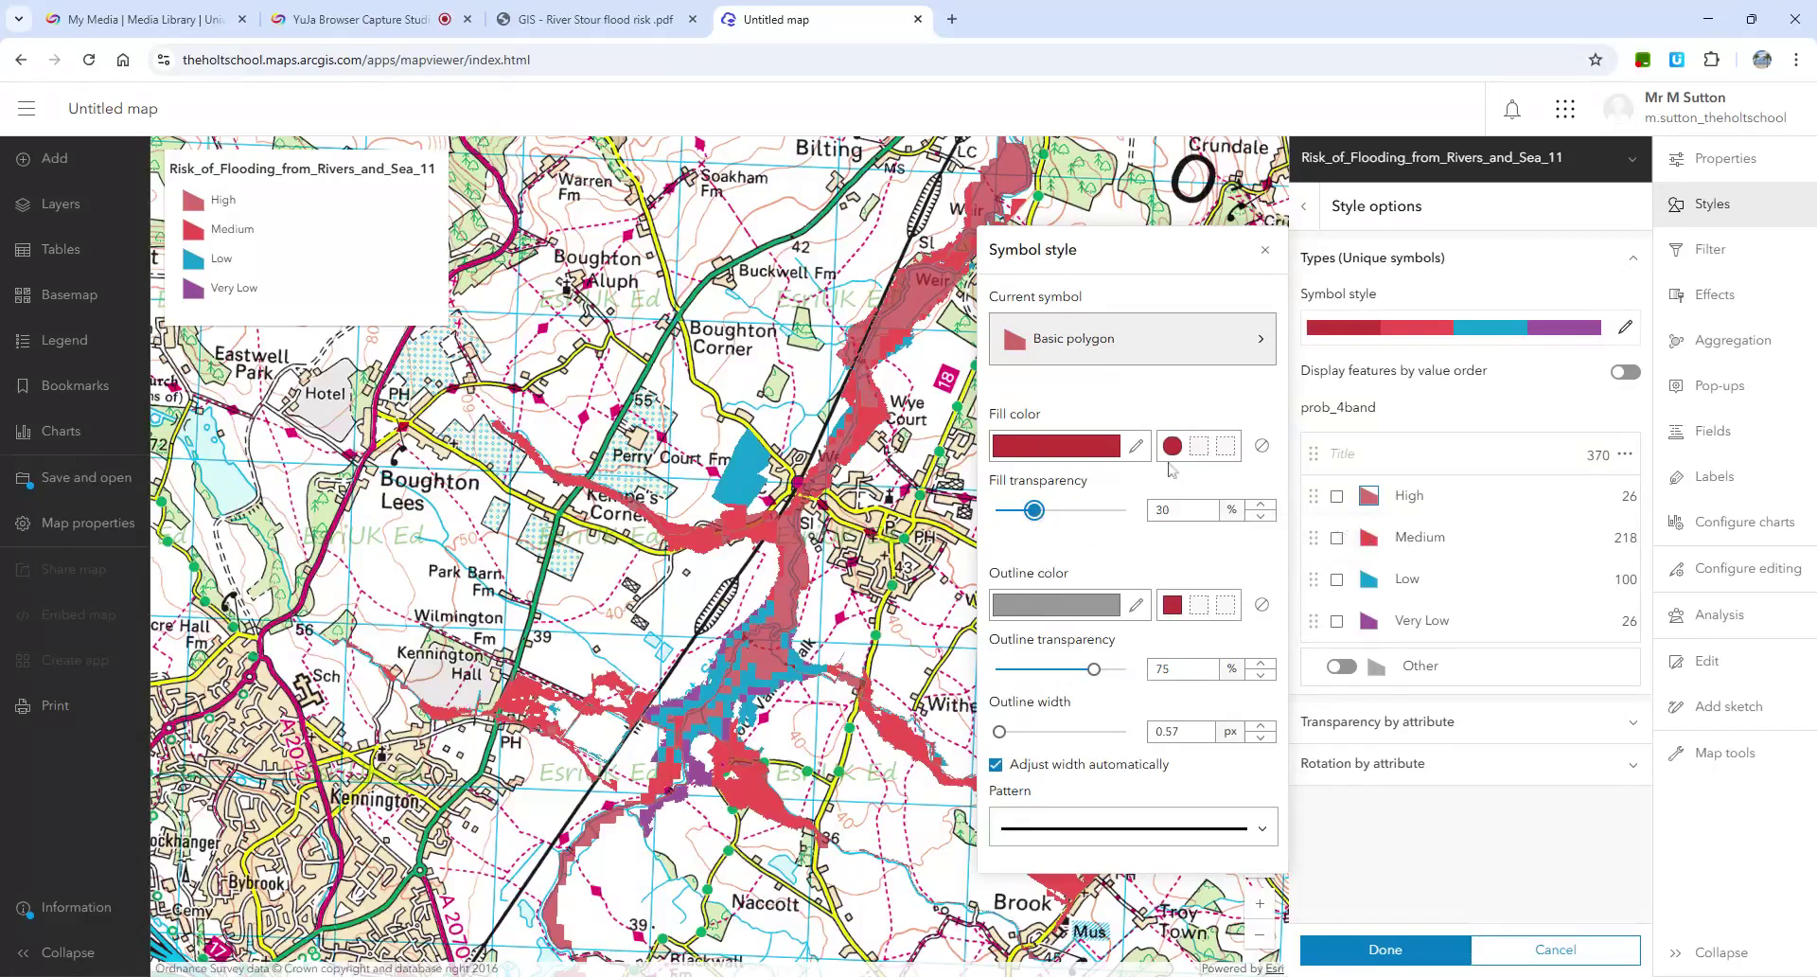
click(1135, 447)
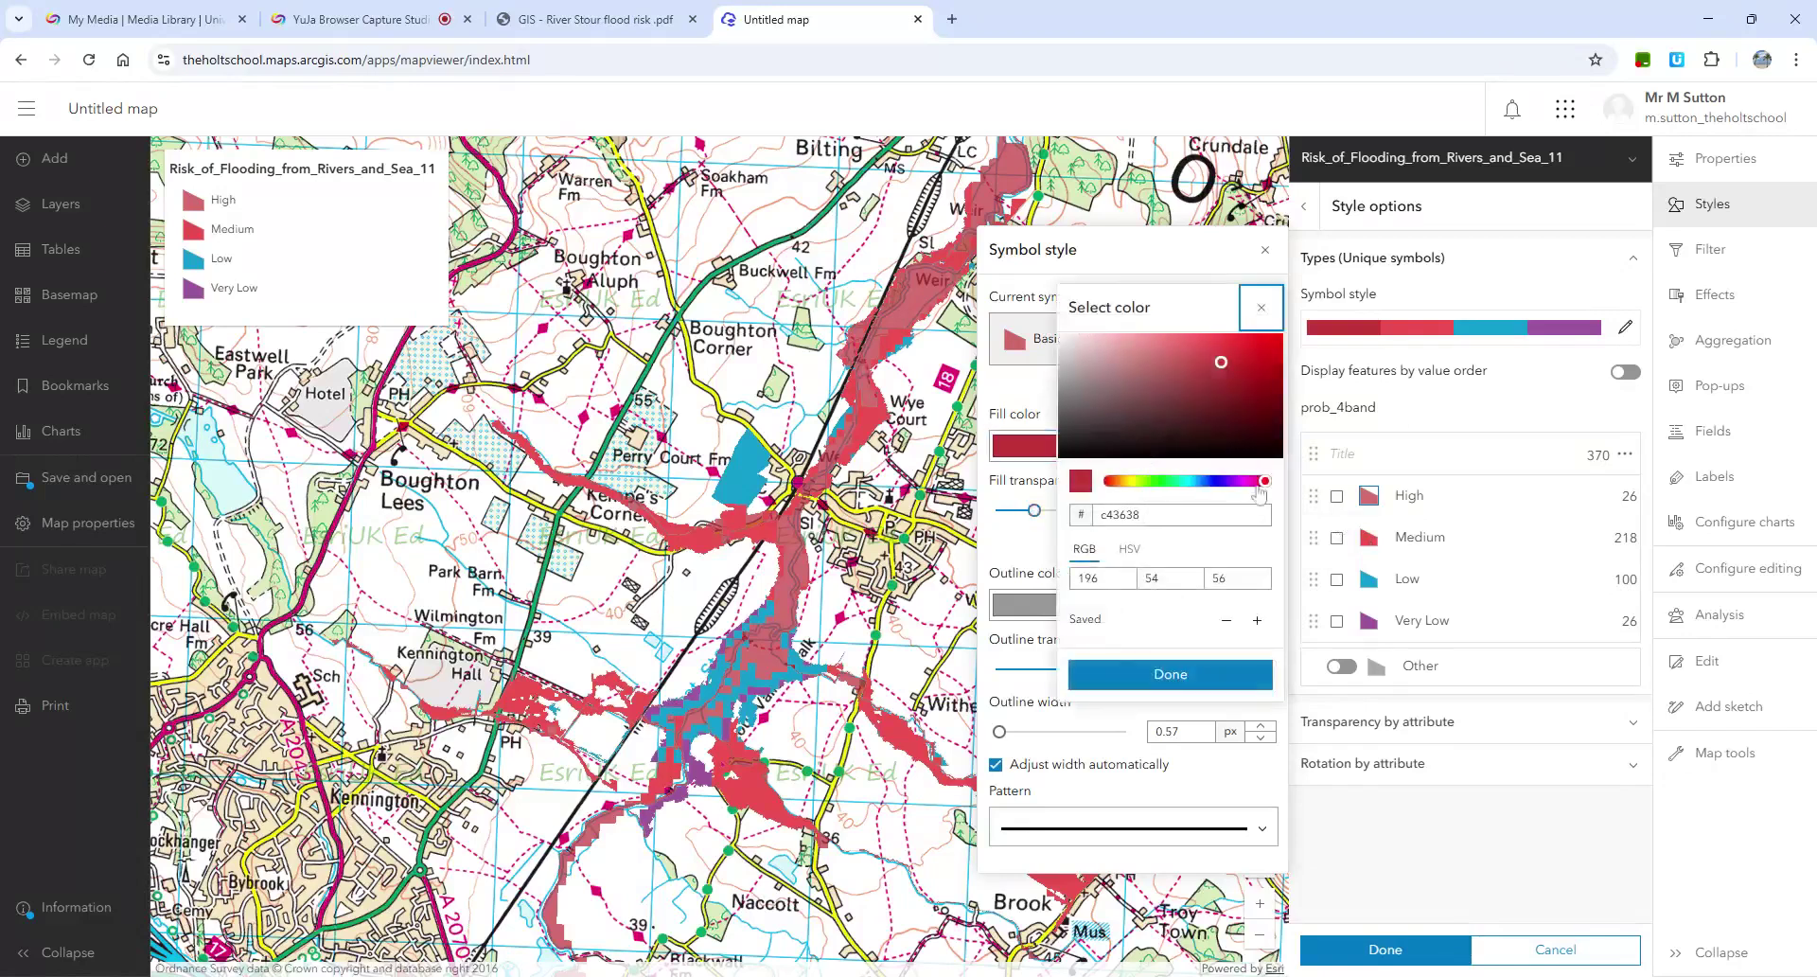
drag(1262, 441, 1282, 334)
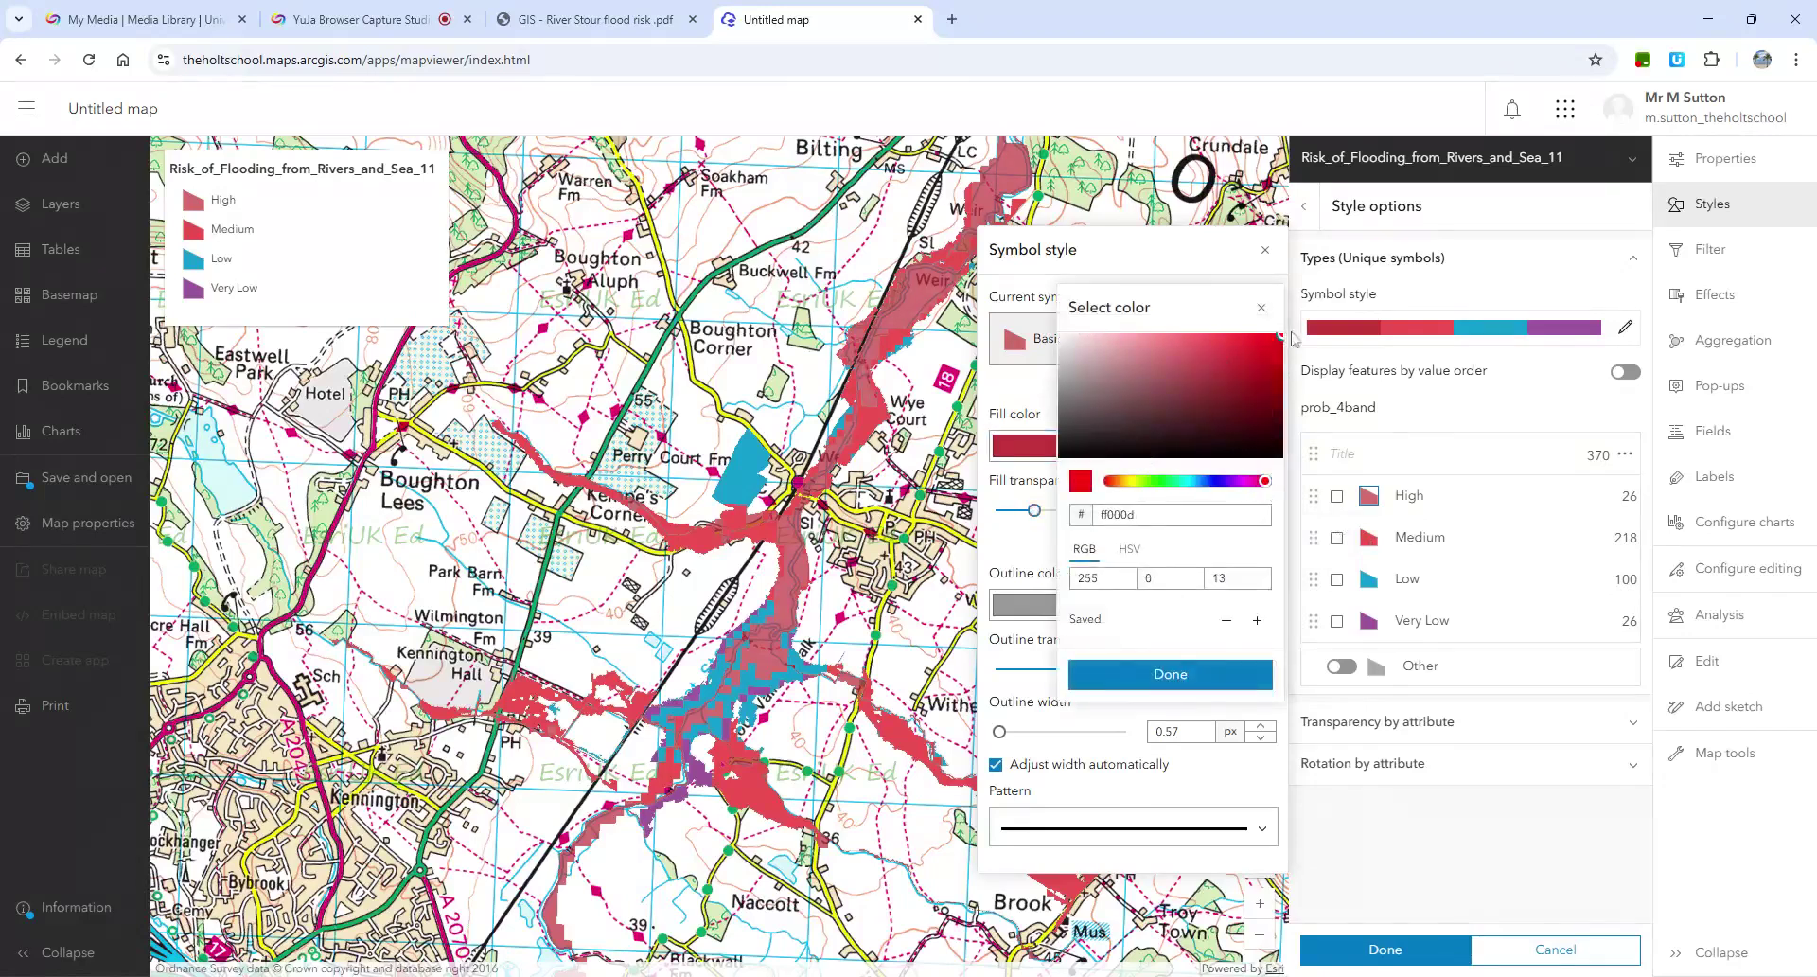
click(1170, 684)
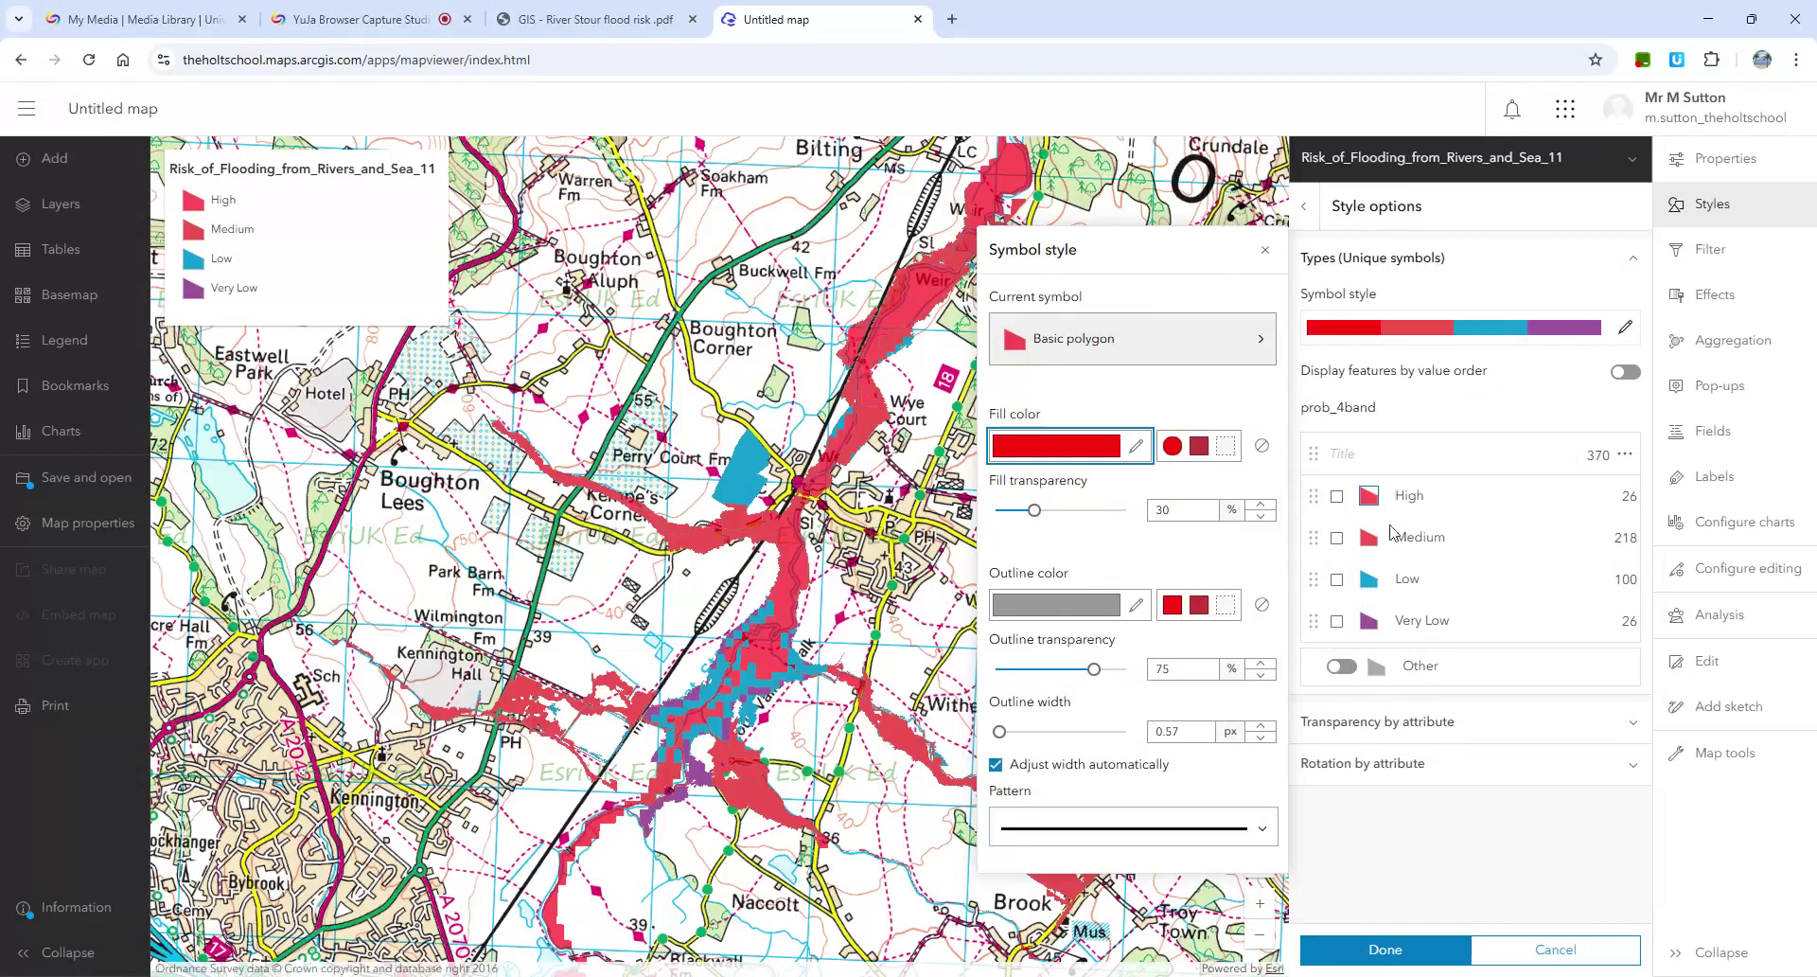
Give the Medium class symbol an amber fill (#faae02) with 30% fill transparency and close its symbol settings.
click(1368, 539)
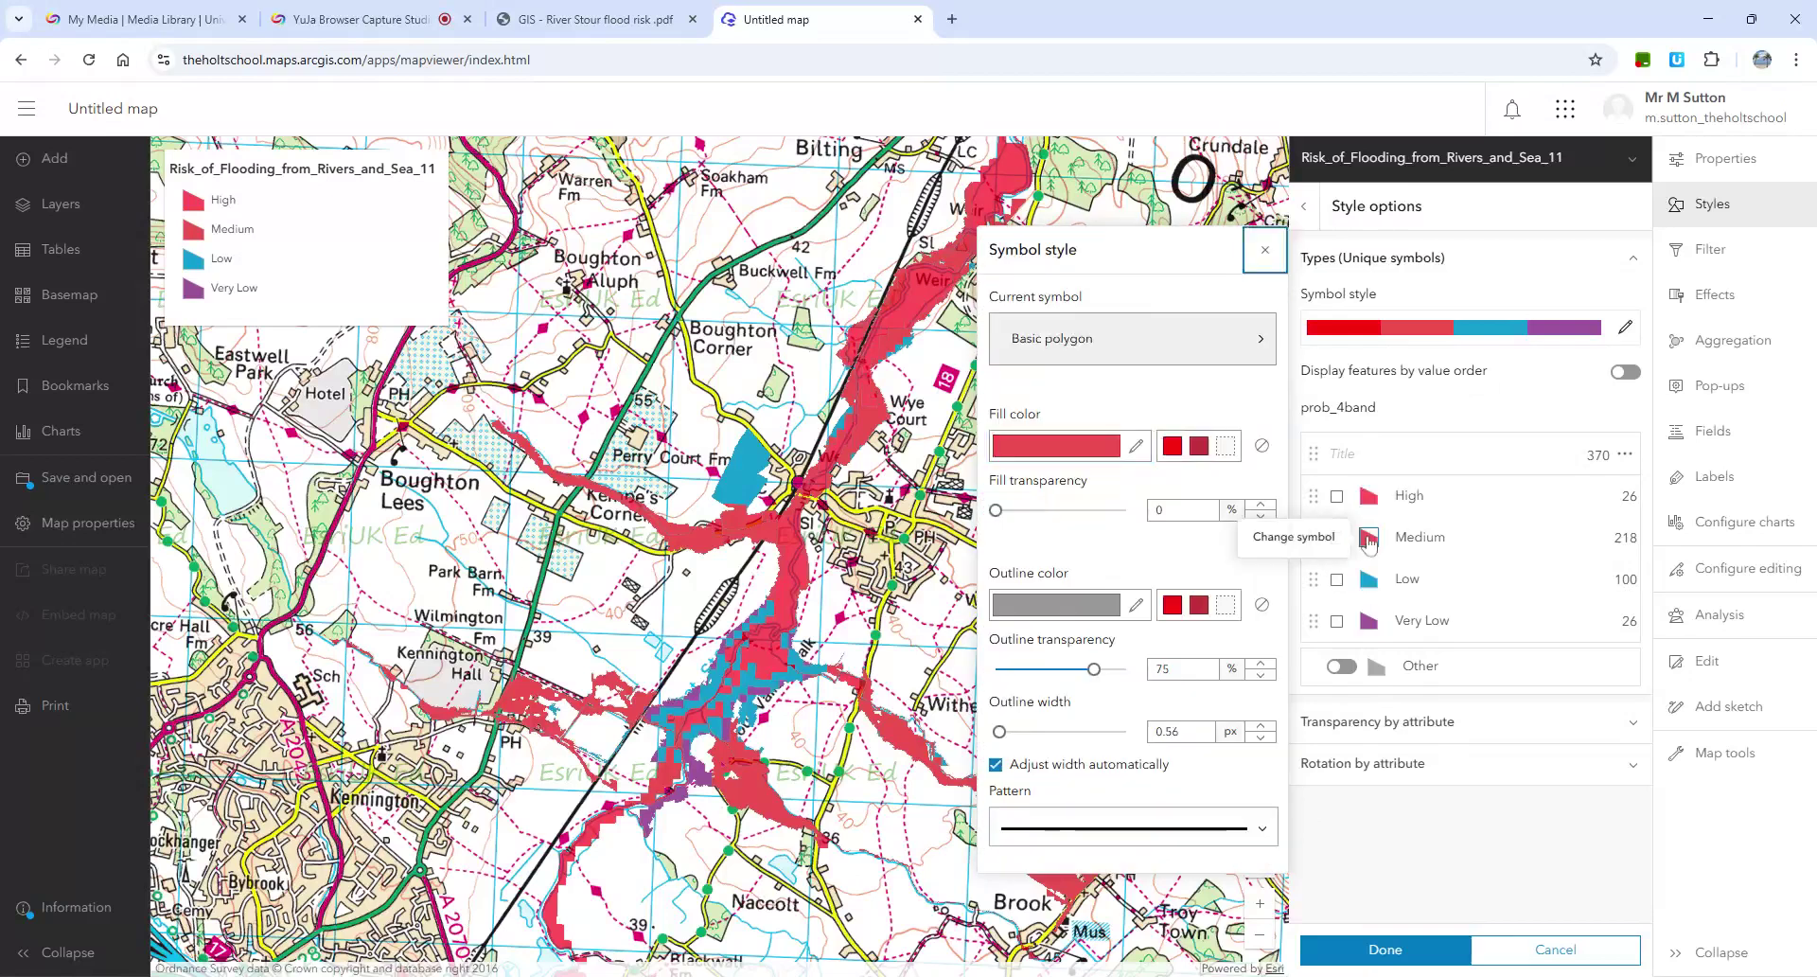
click(1135, 446)
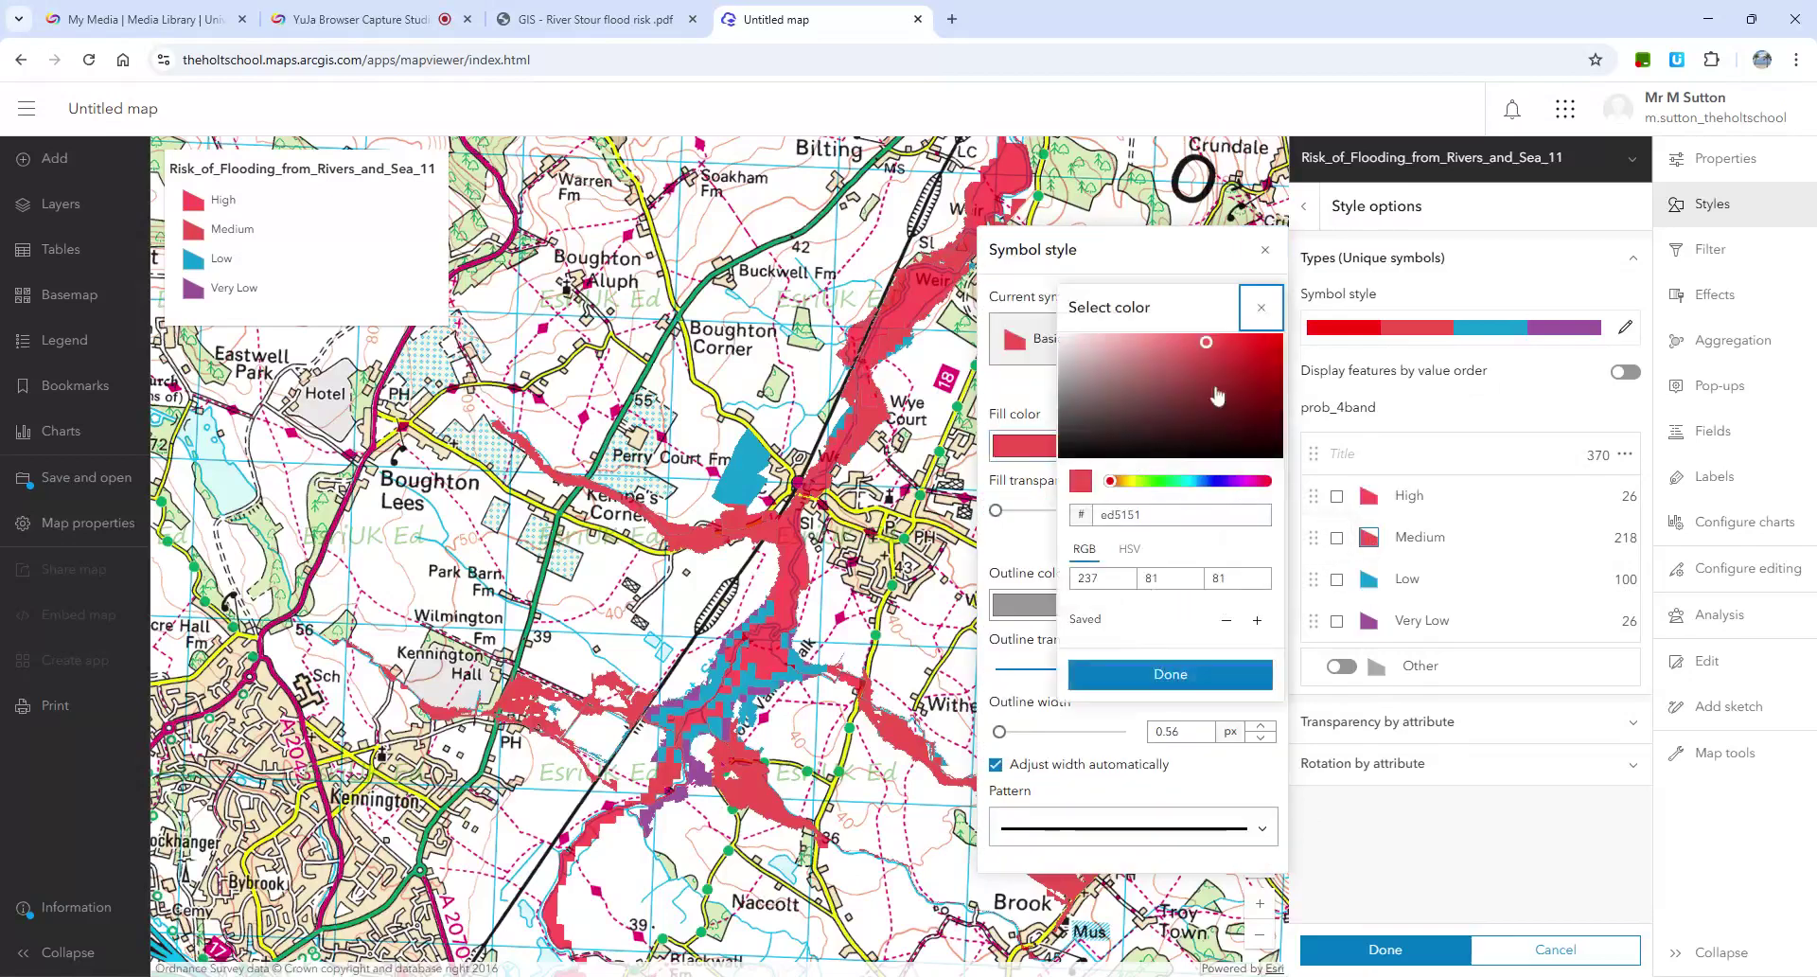
click(1122, 481)
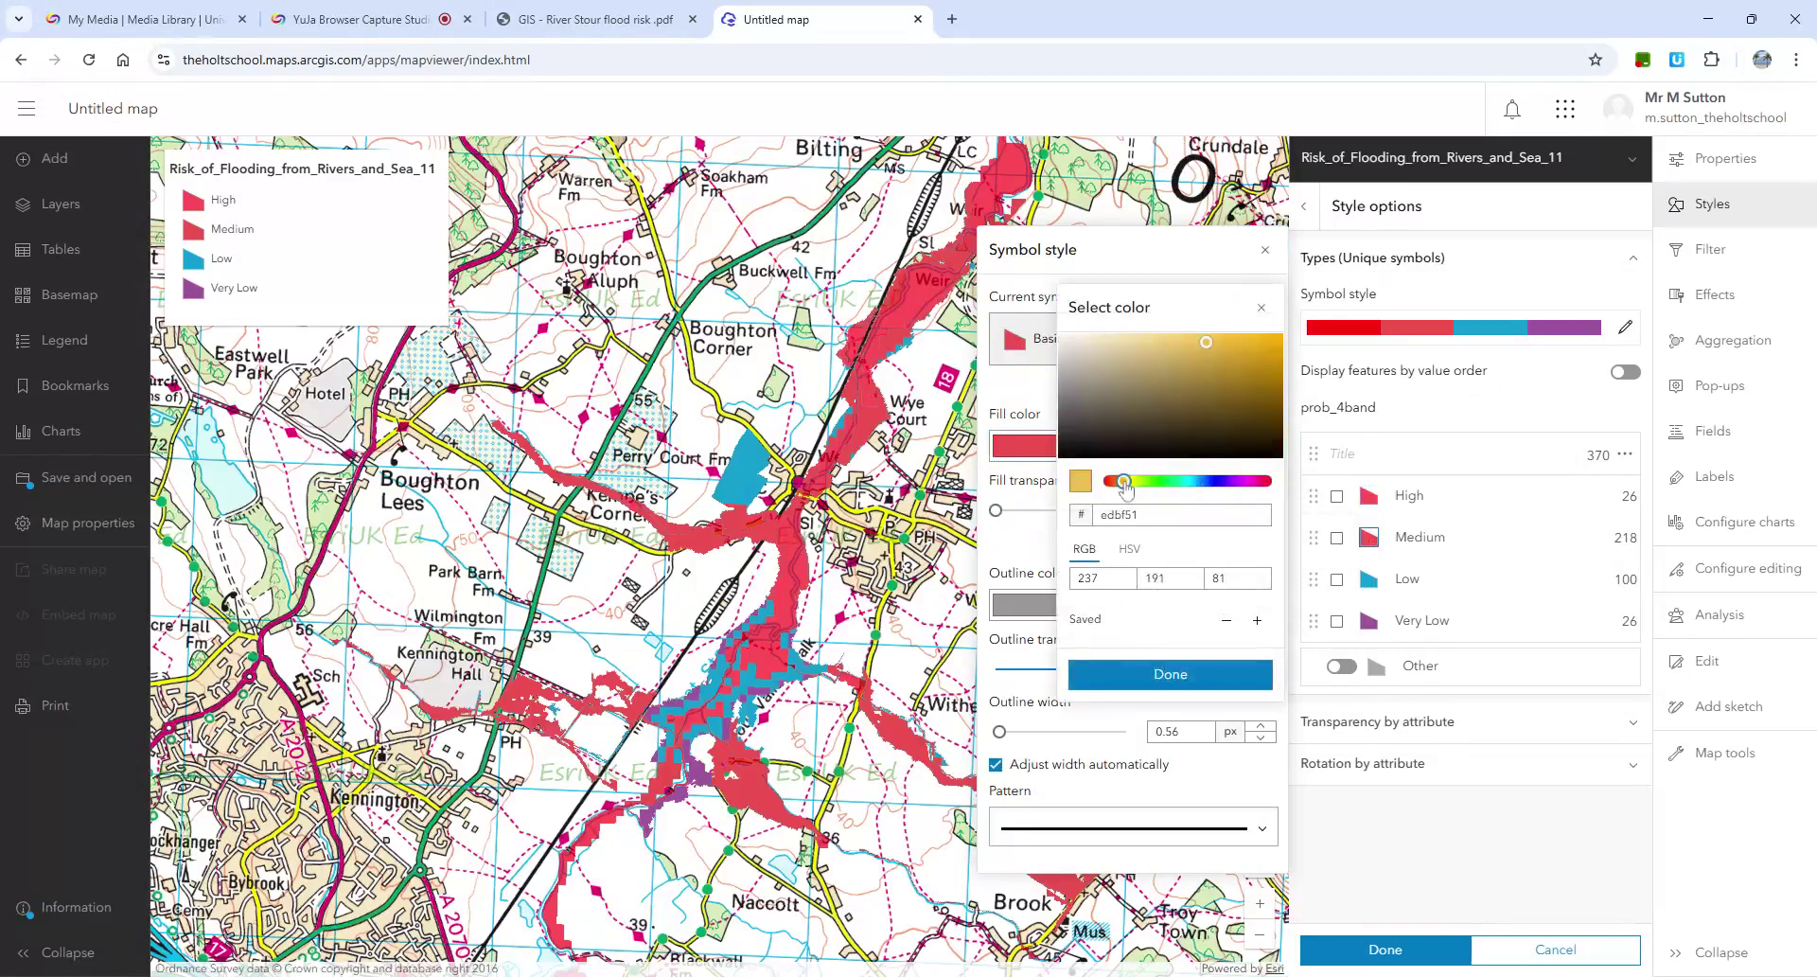
drag(1210, 350, 1280, 344)
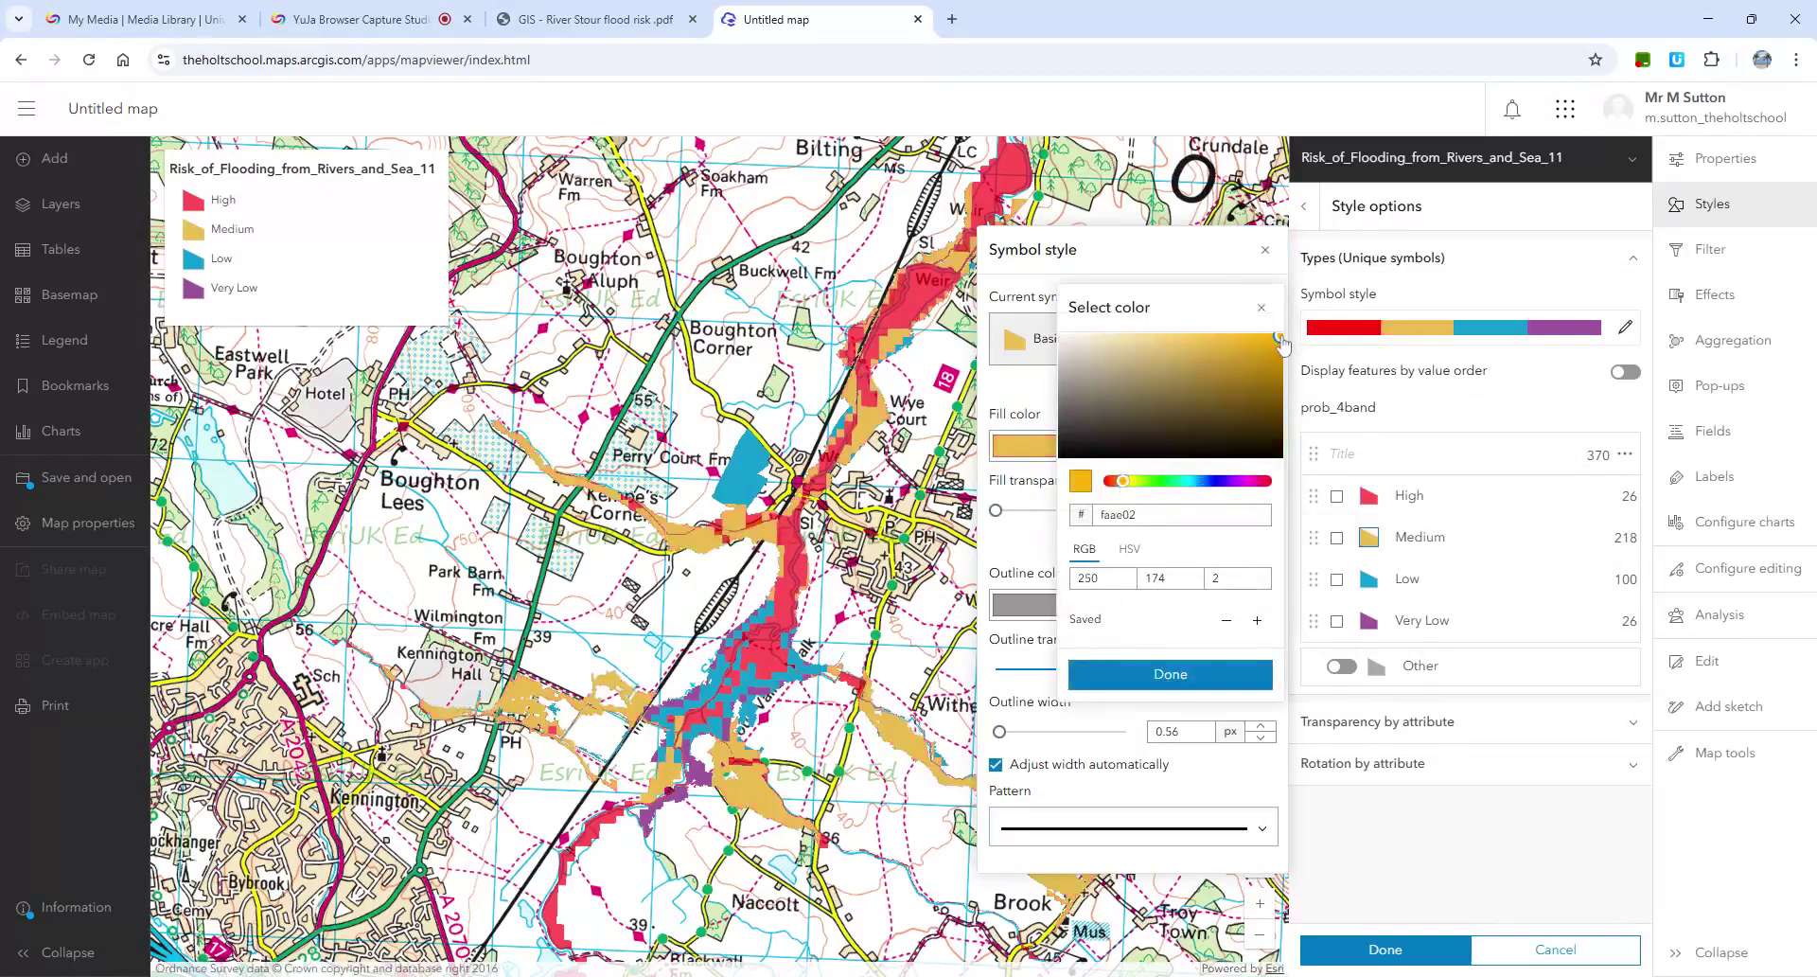
click(1205, 676)
drag(997, 510, 1033, 519)
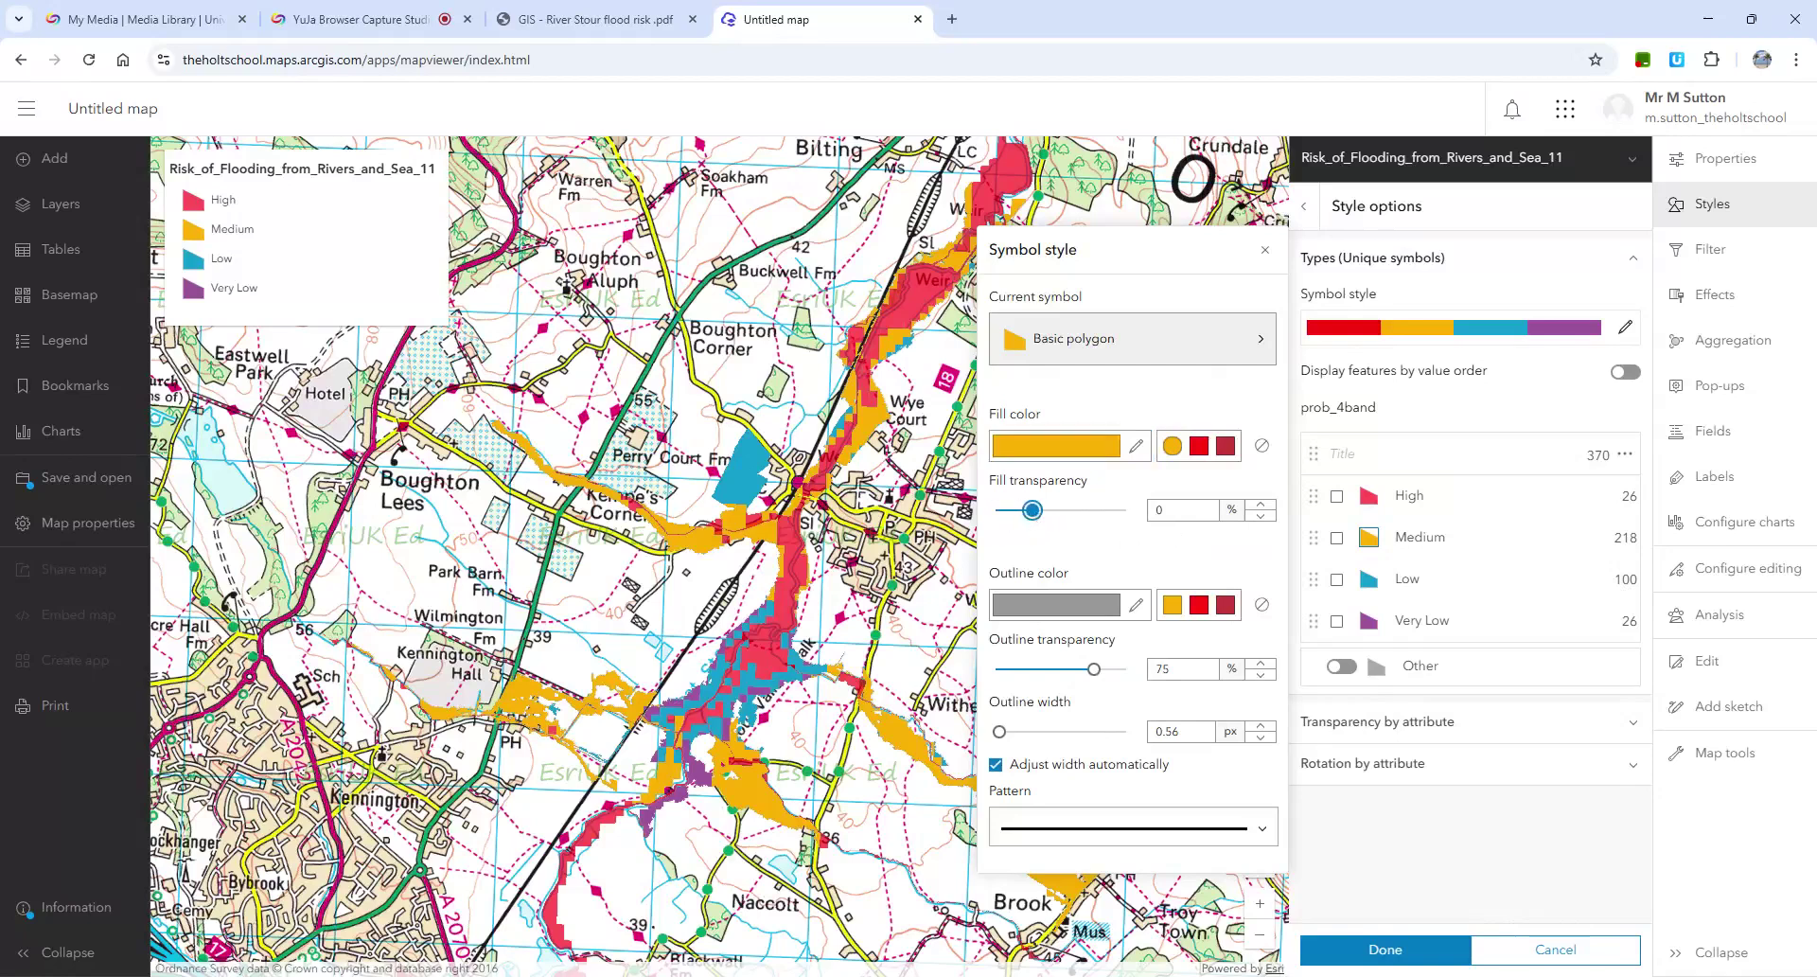
drag(1175, 512, 1127, 520)
text(30)
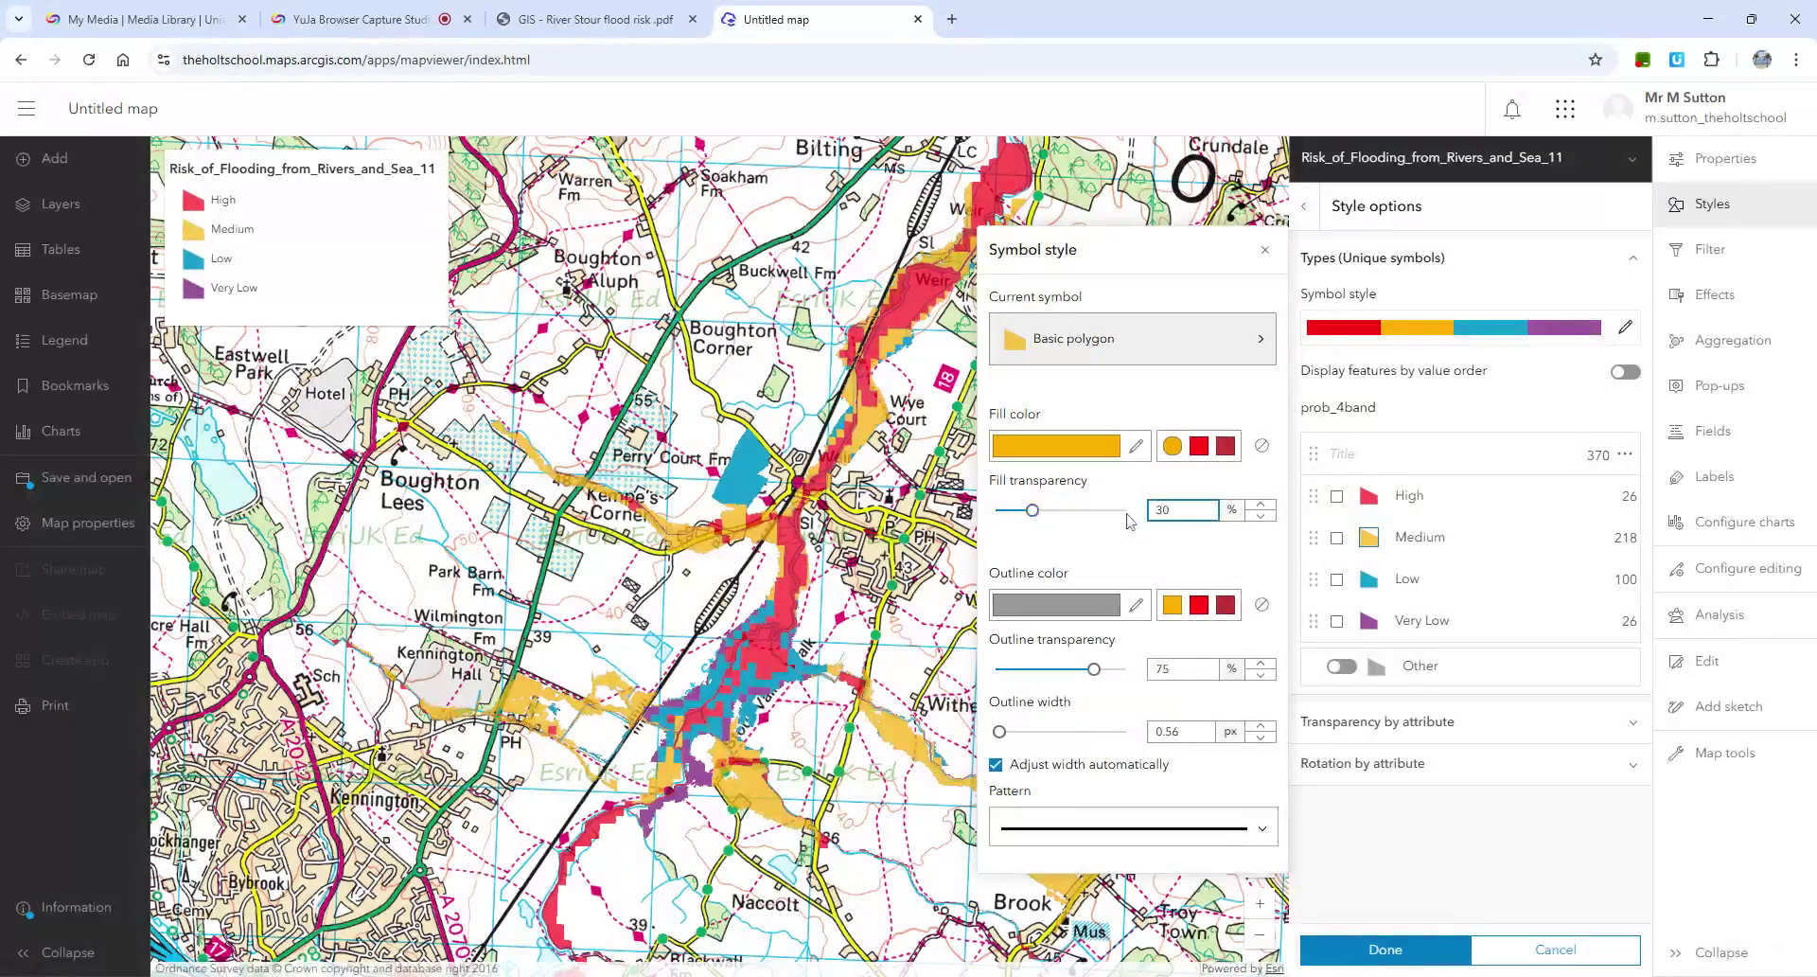
click(1167, 568)
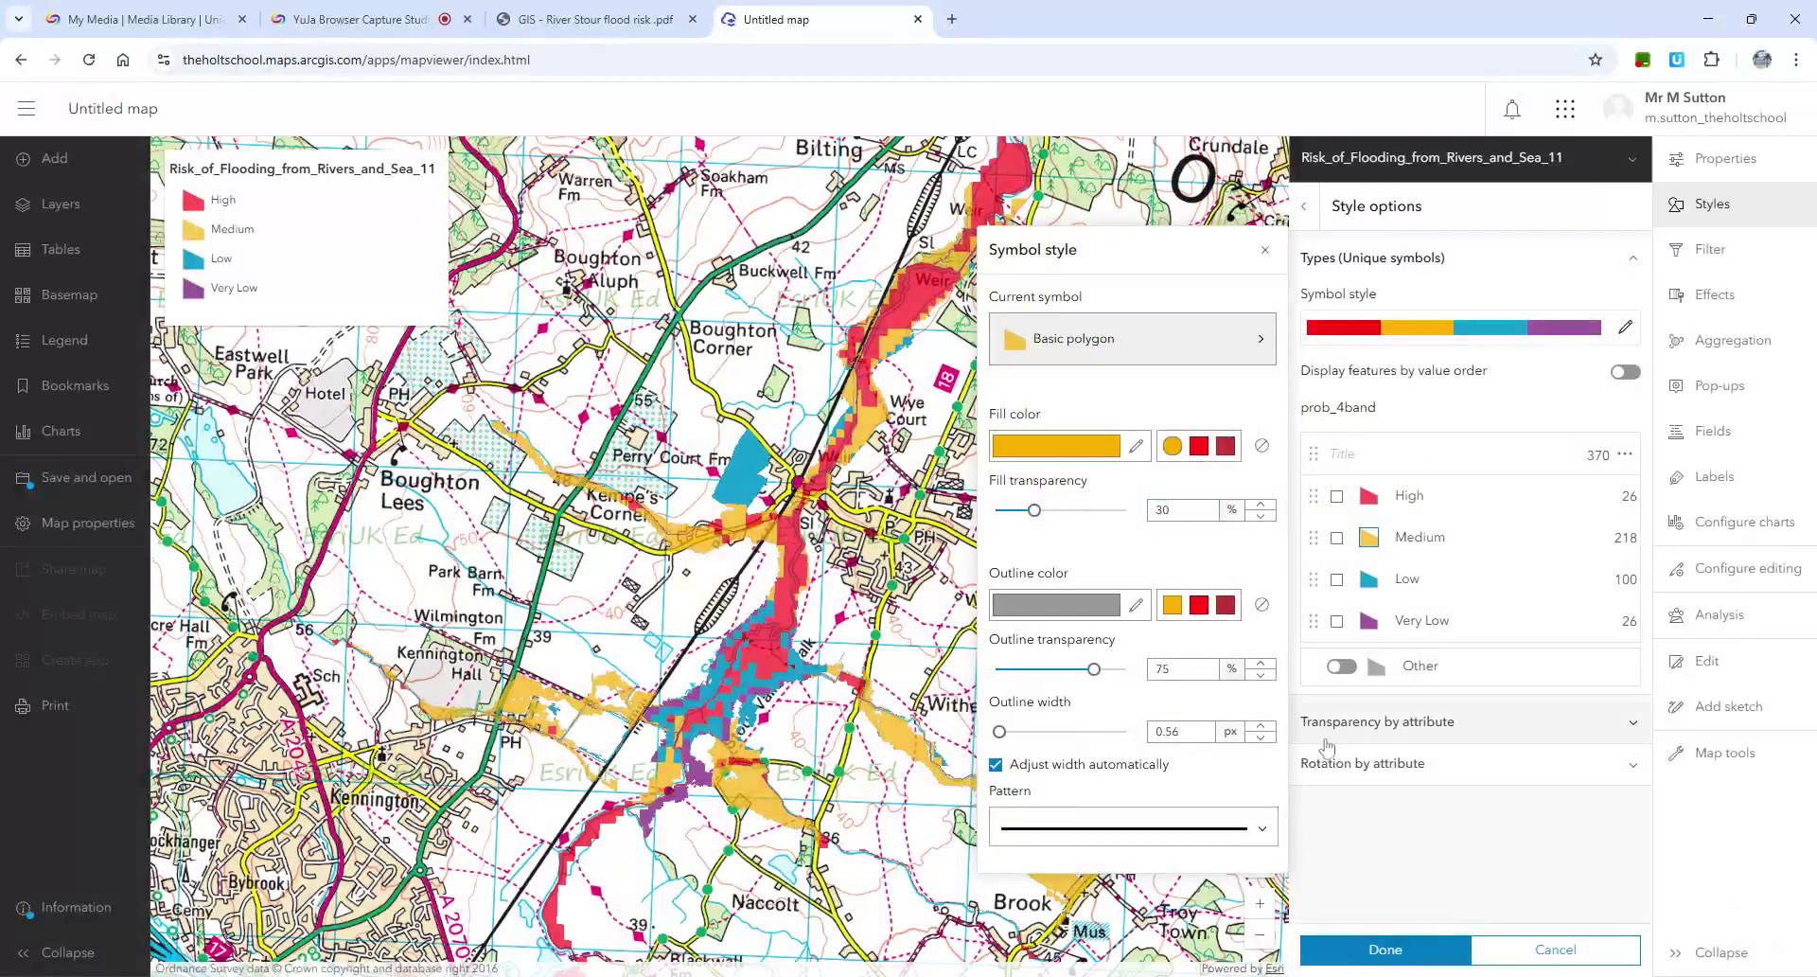
click(1272, 254)
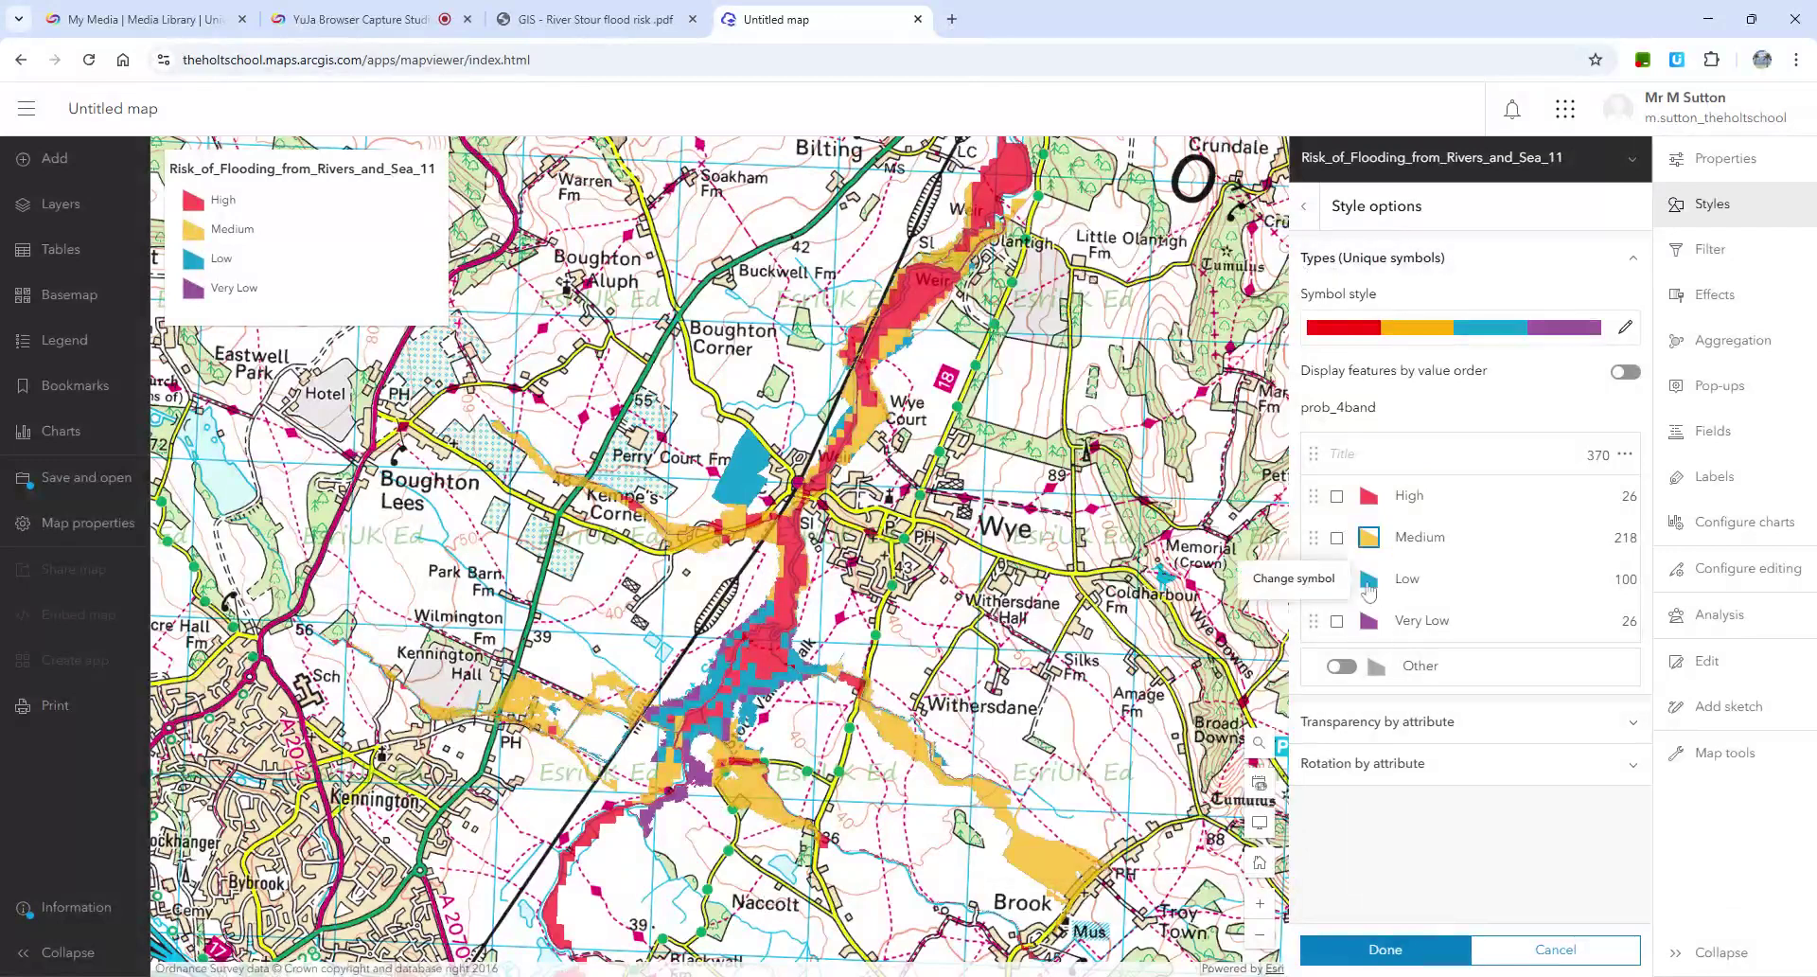
Give the Low class symbol a bright green fill (RGB 0, 255, 72) with 30% fill transparency and close its symbol settings.
click(1369, 579)
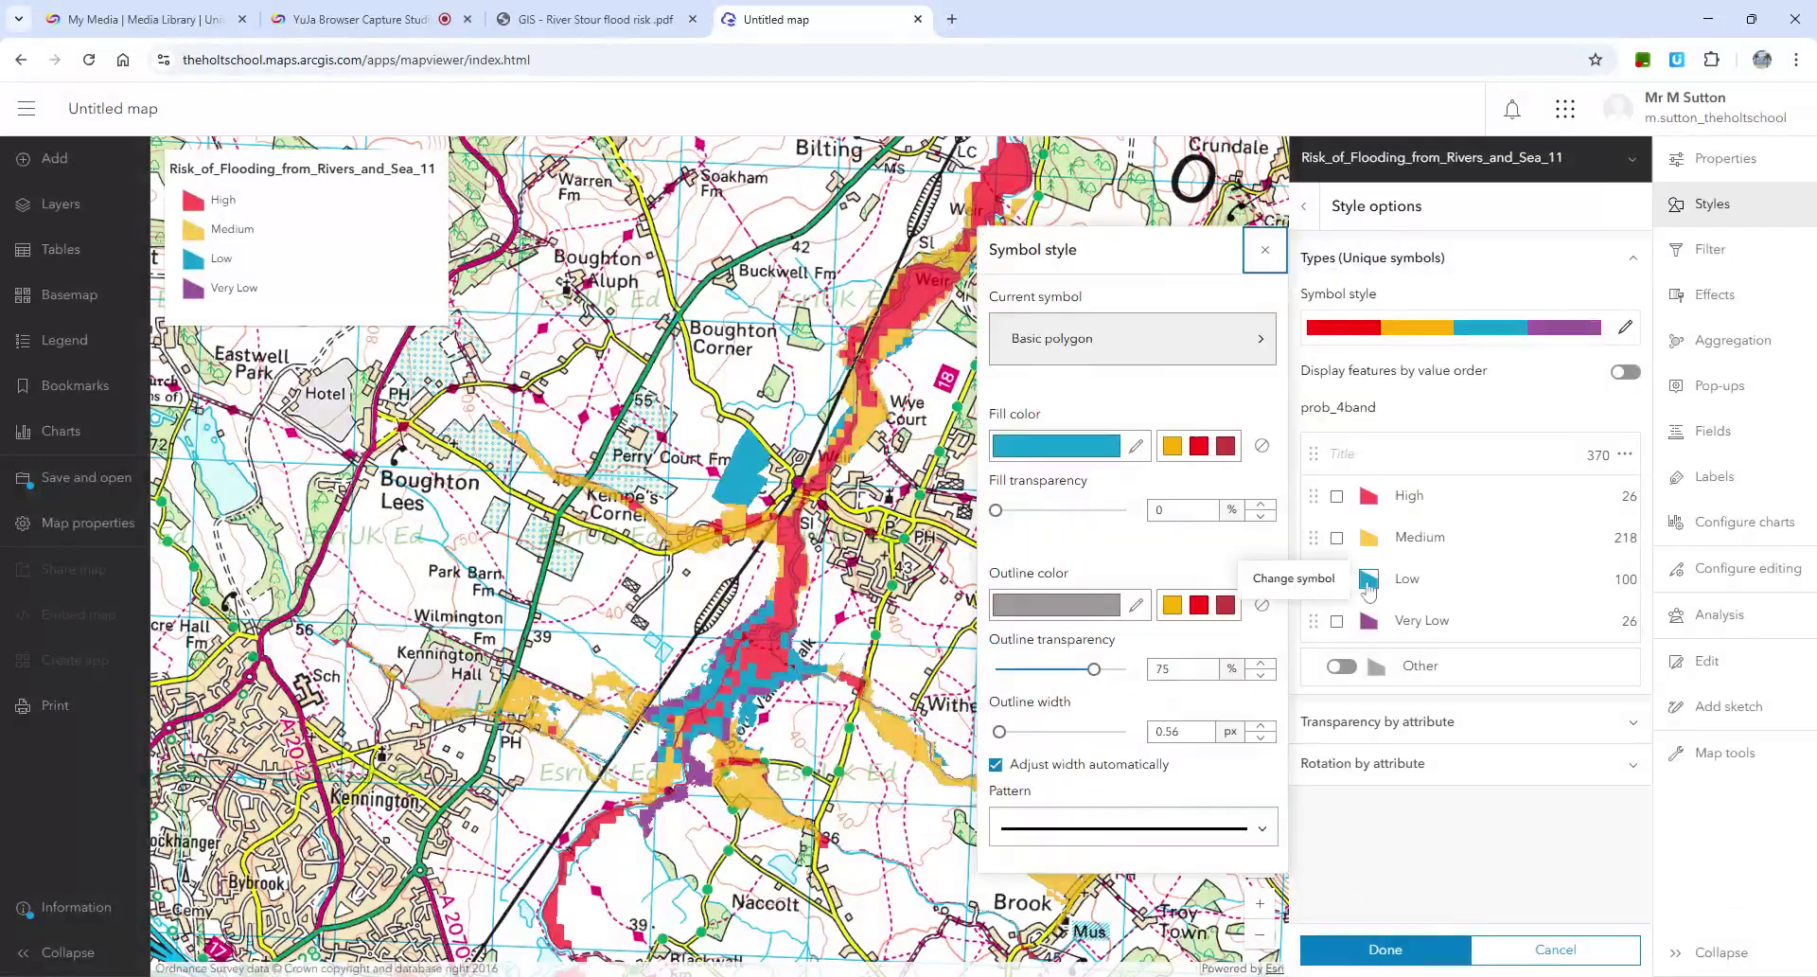
click(1136, 446)
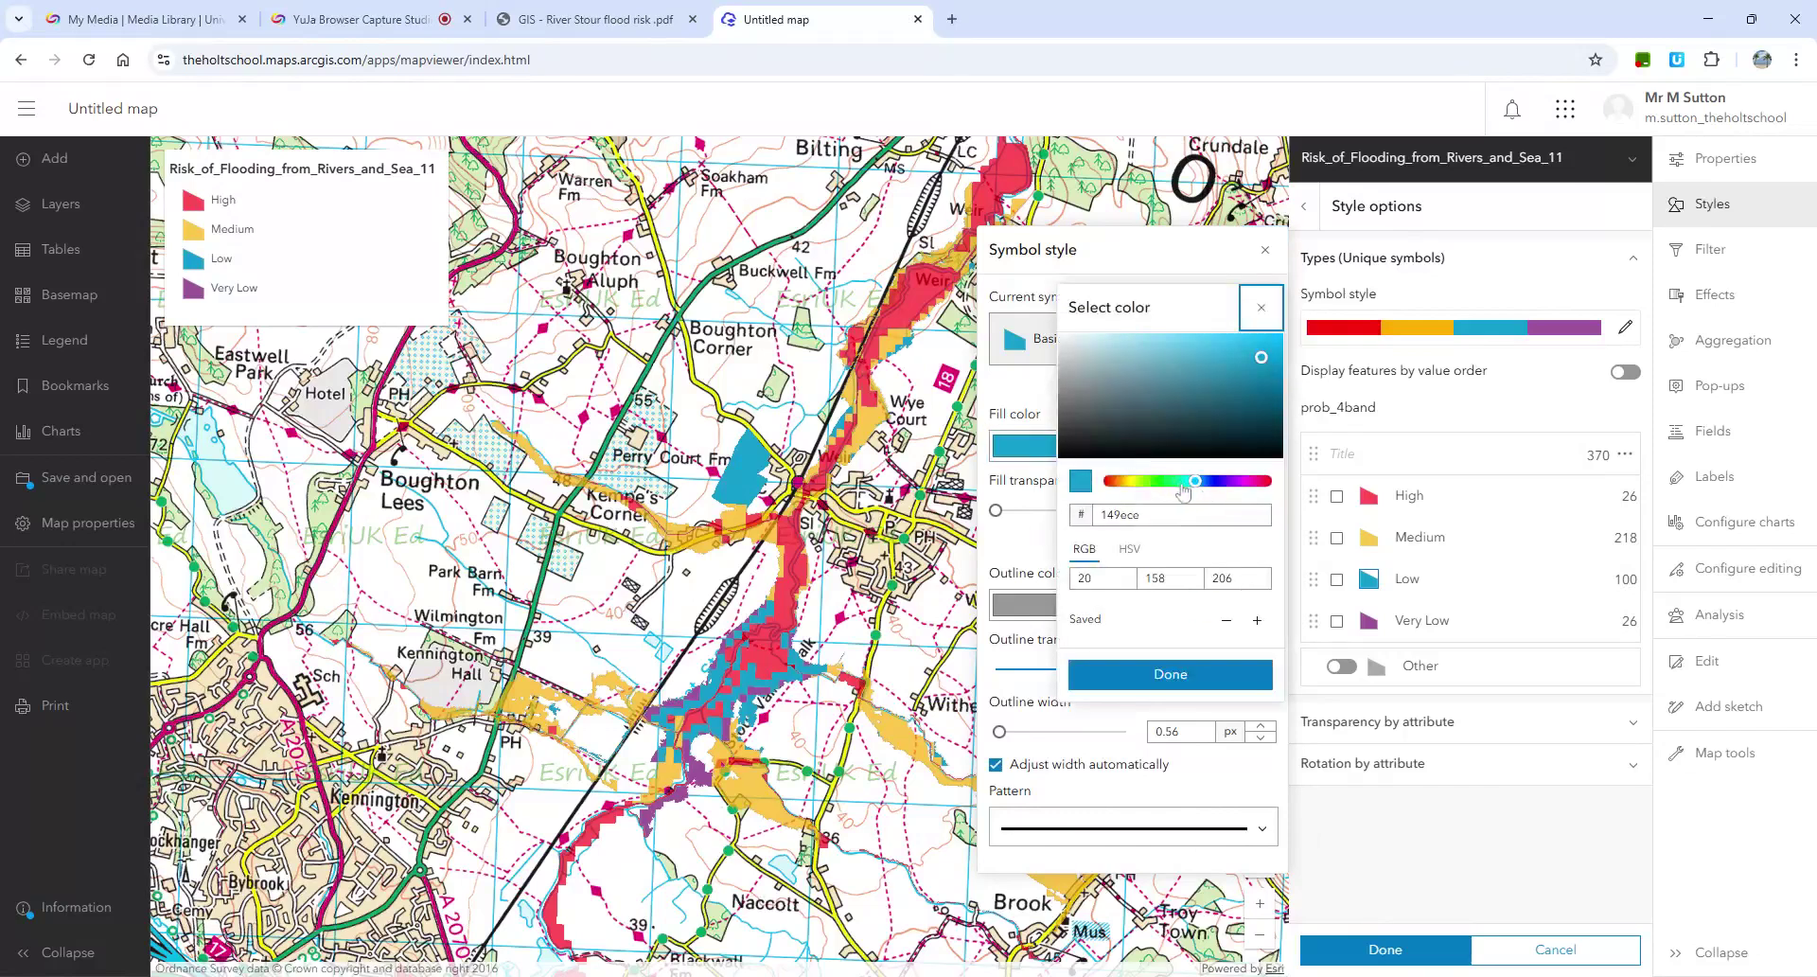
click(1168, 481)
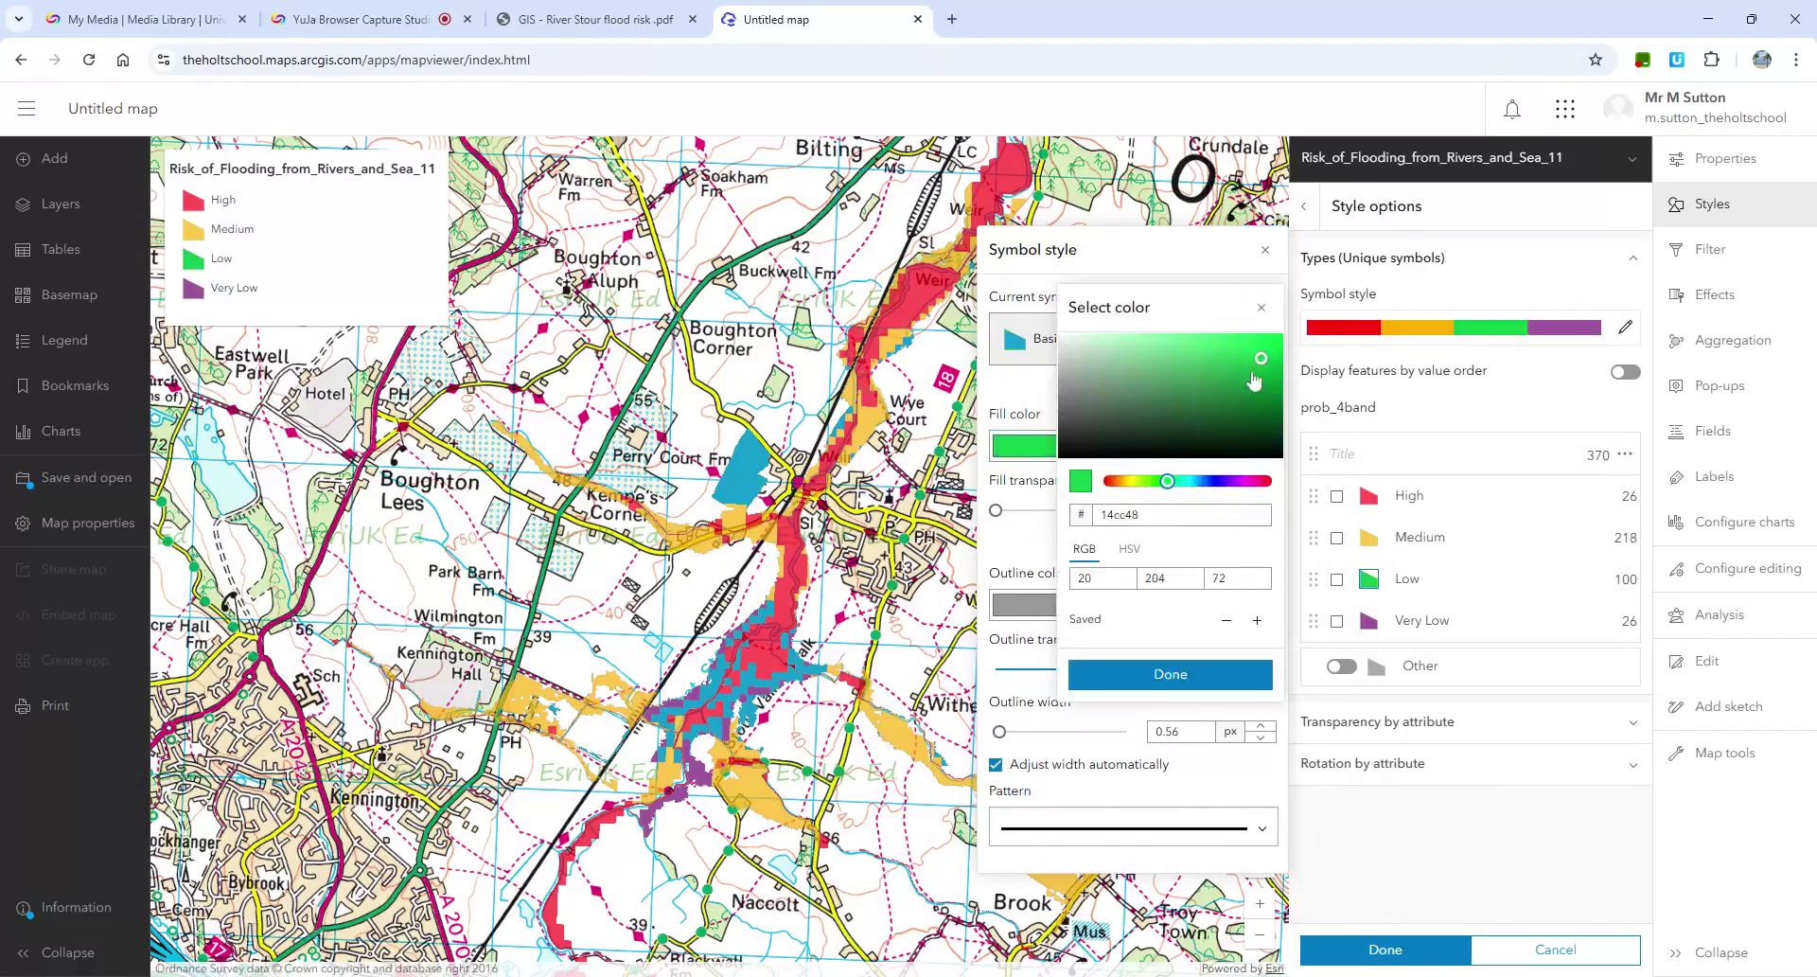
click(1276, 341)
click(1194, 674)
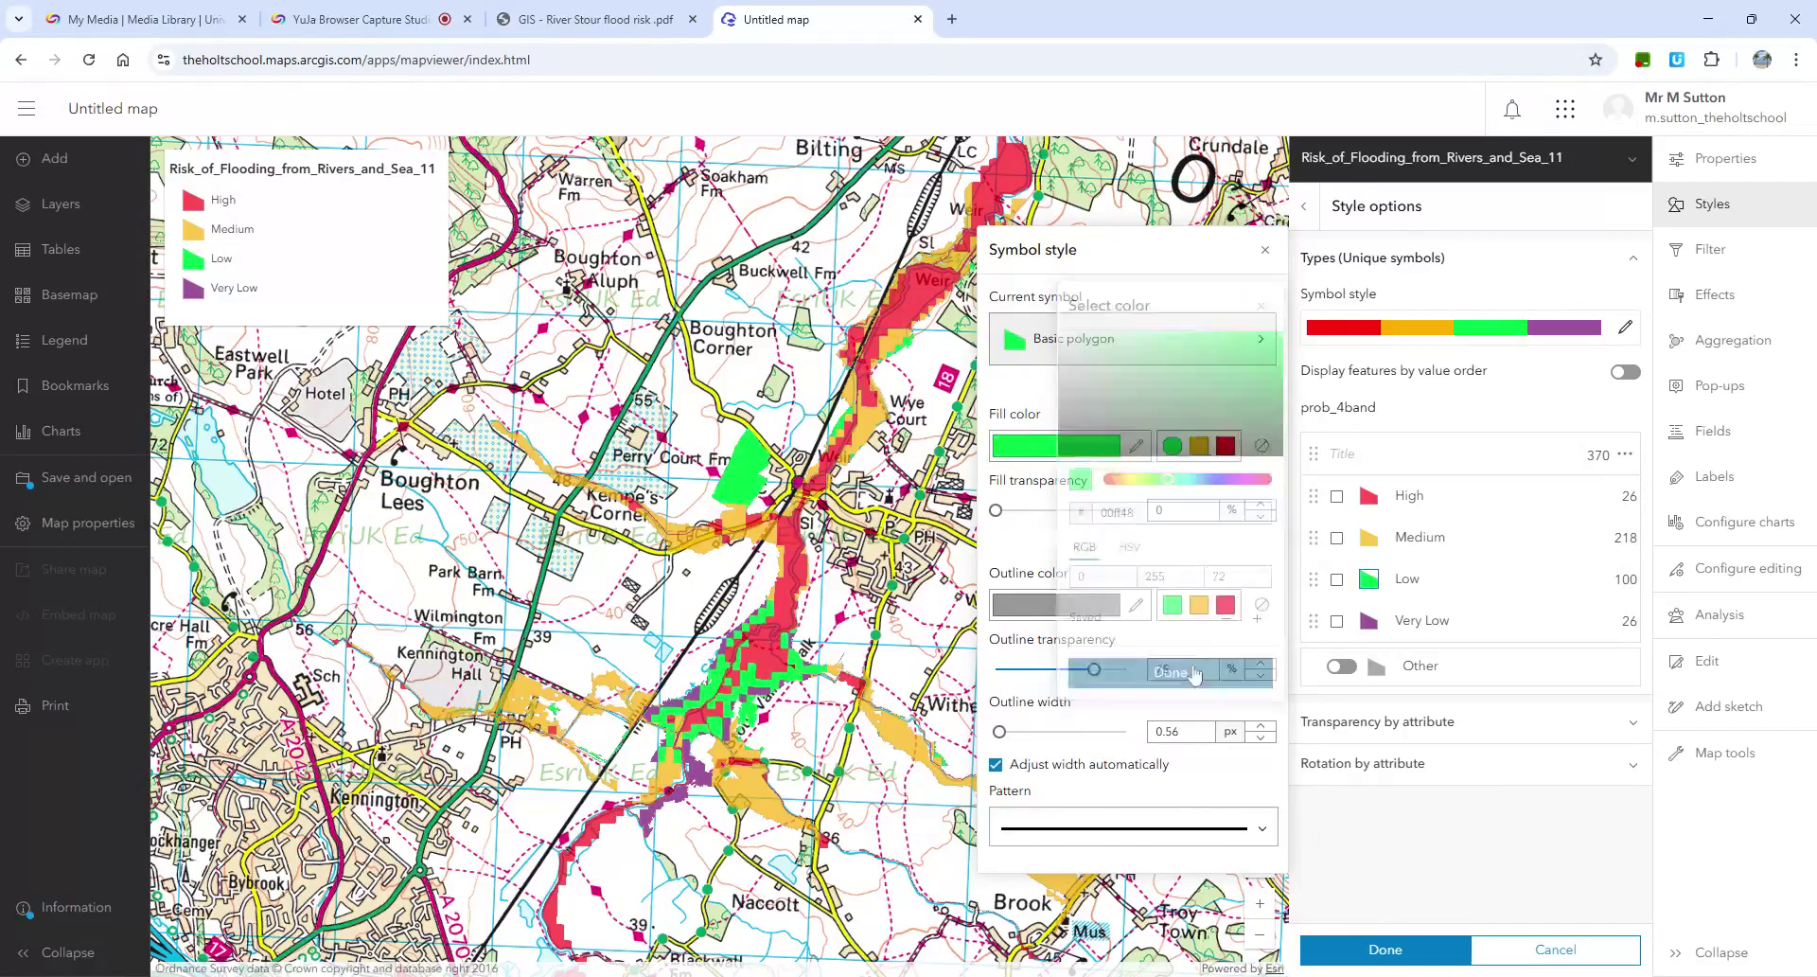
drag(1004, 513, 1043, 512)
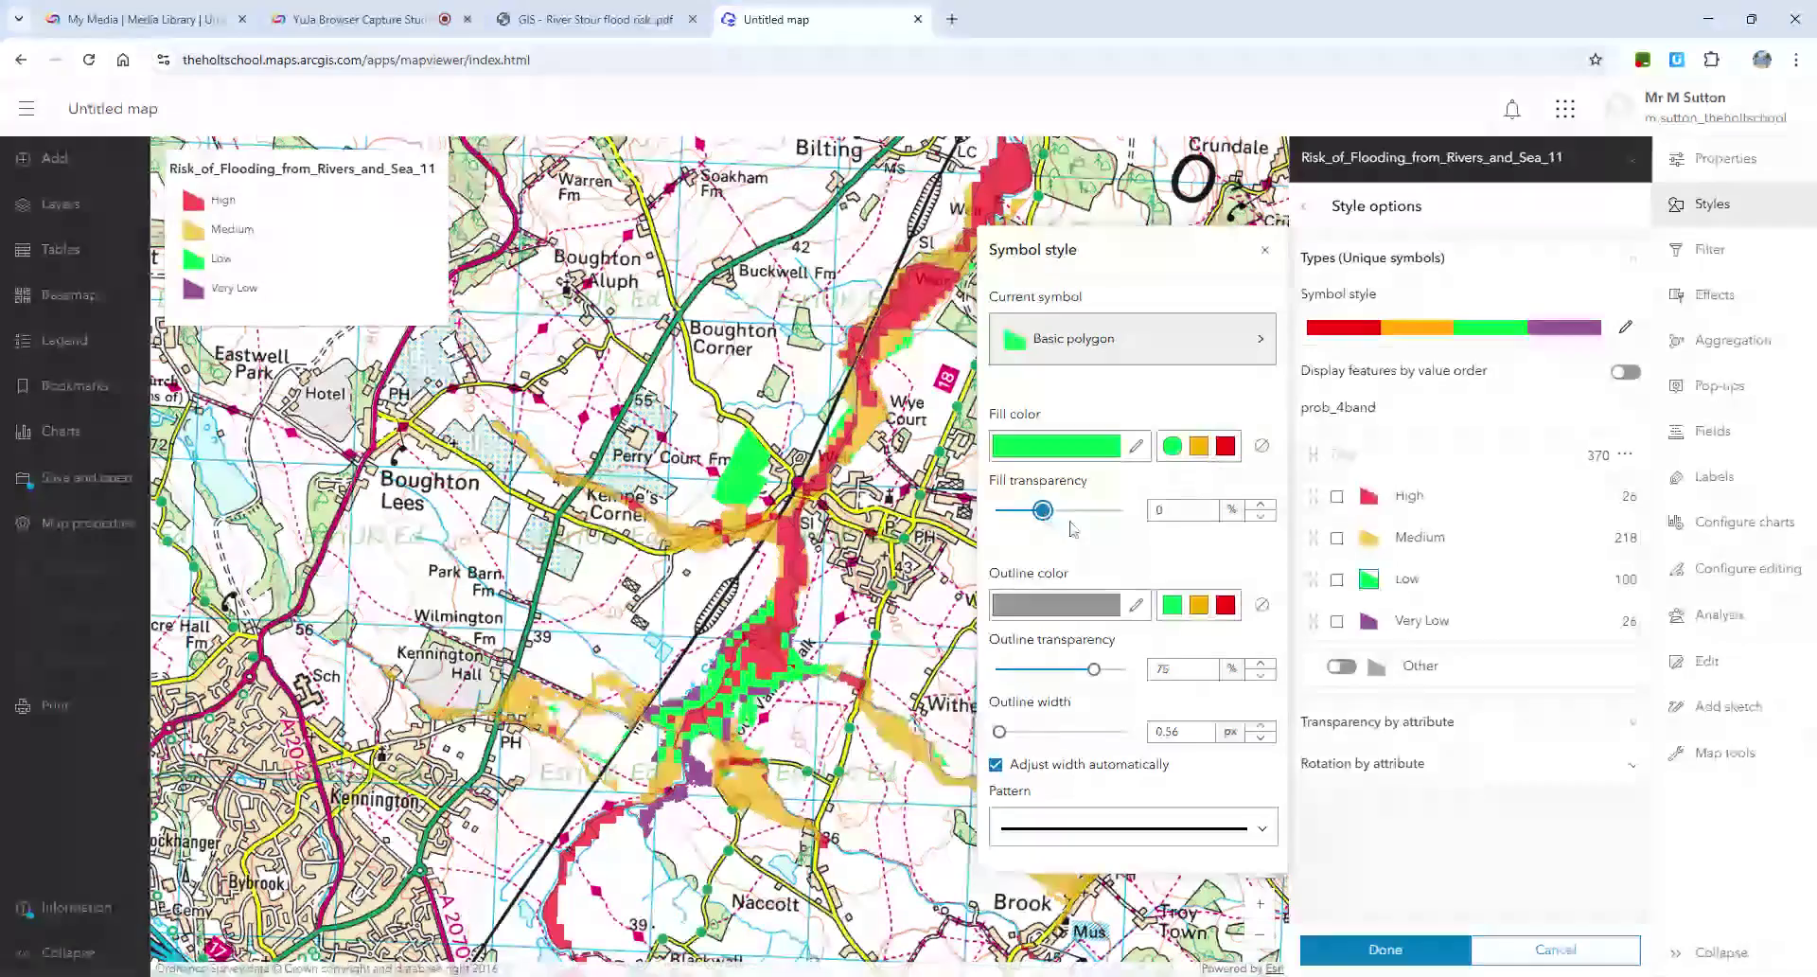
key(Tab)
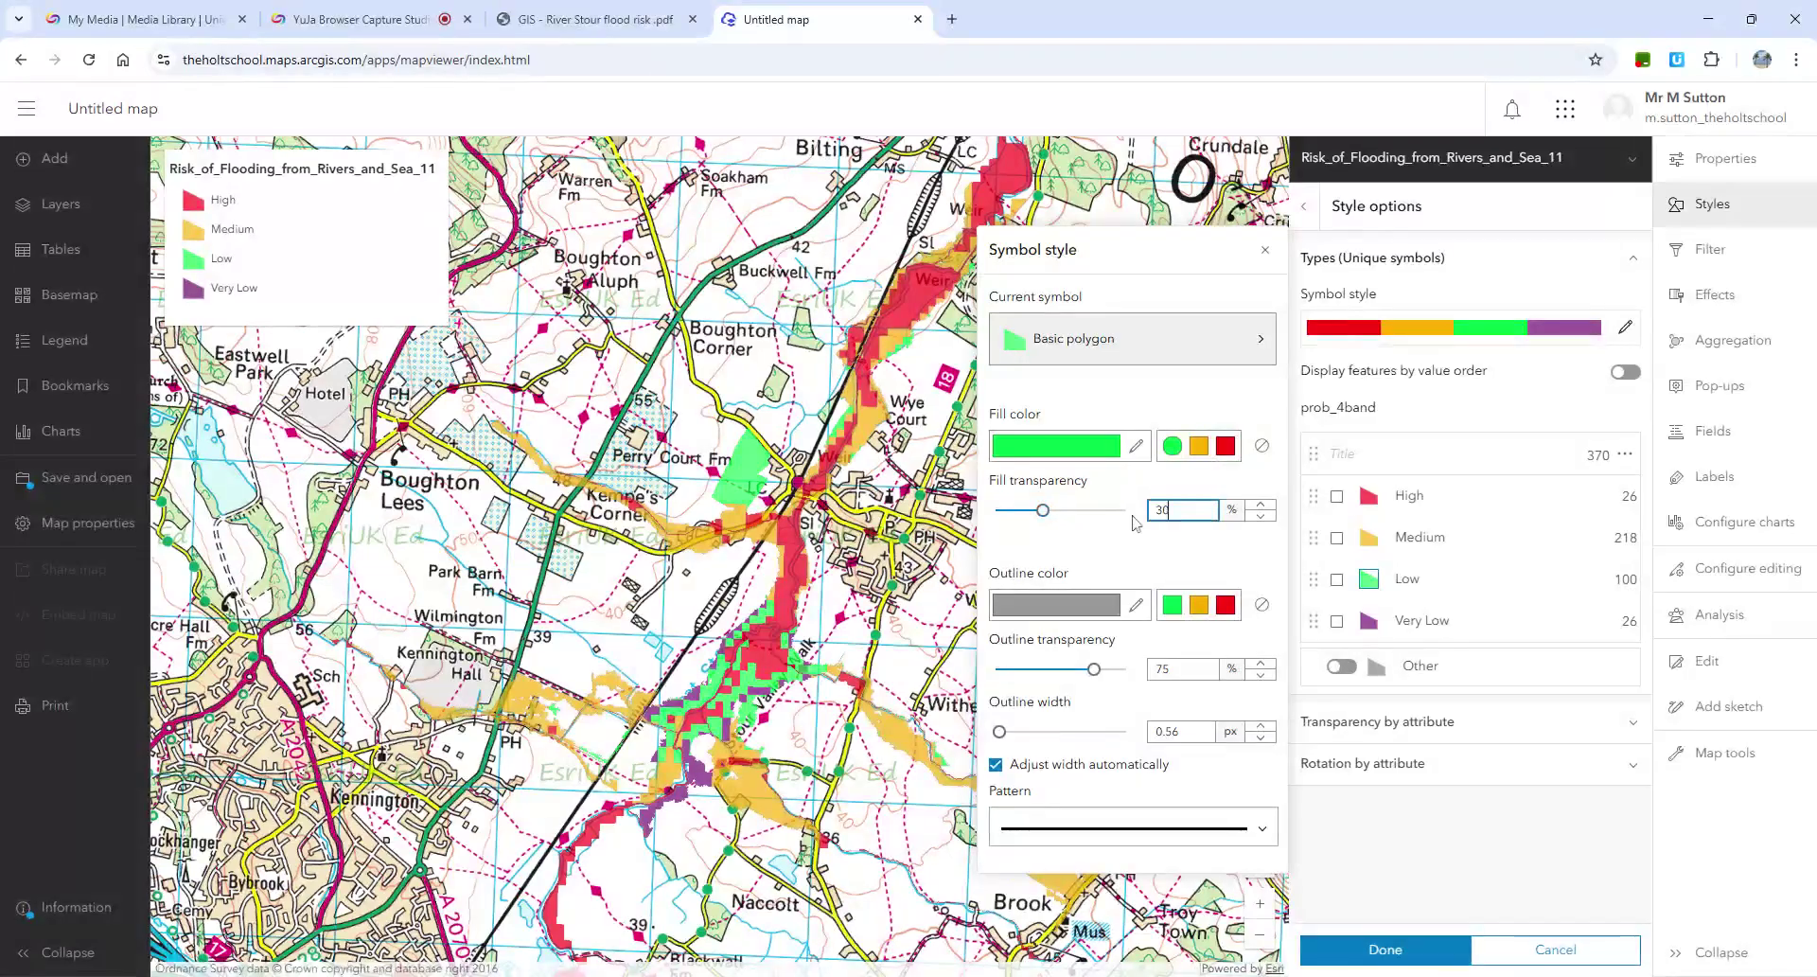
text(30)
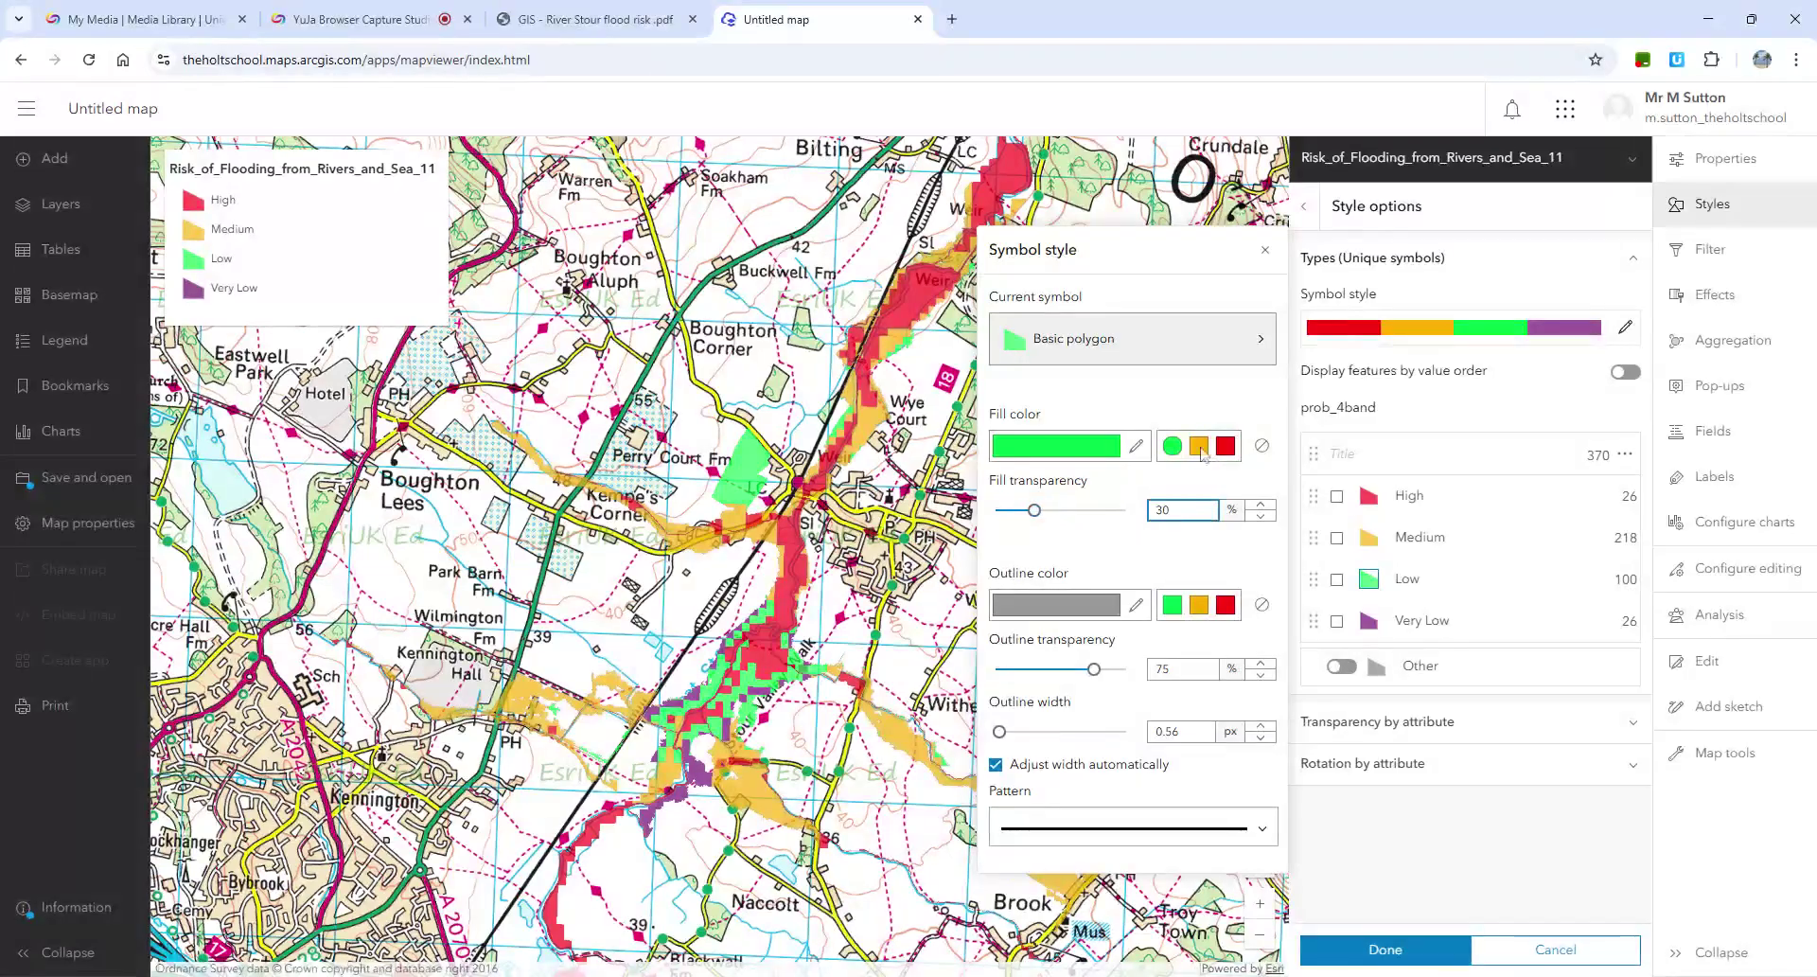
click(1266, 252)
Give the Very Low class symbol a yellow fill (#eaff00) with 30% fill transparency and finish styling the flood risk layer.
click(1369, 622)
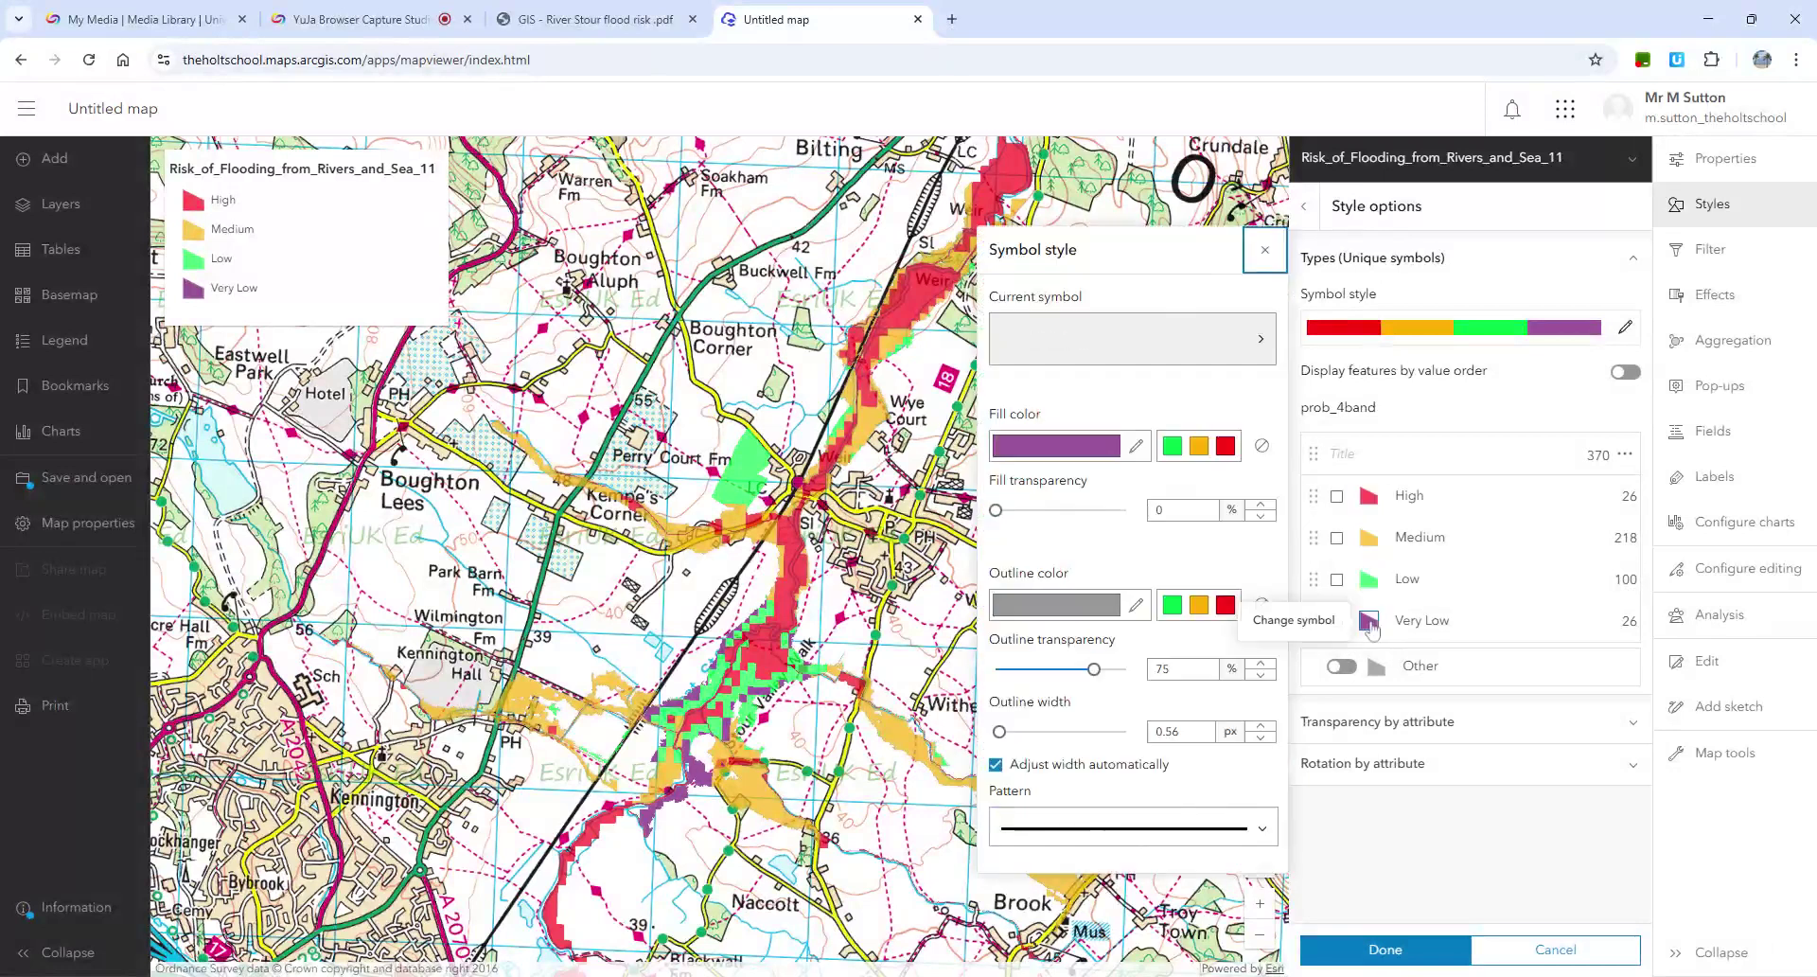
click(1138, 451)
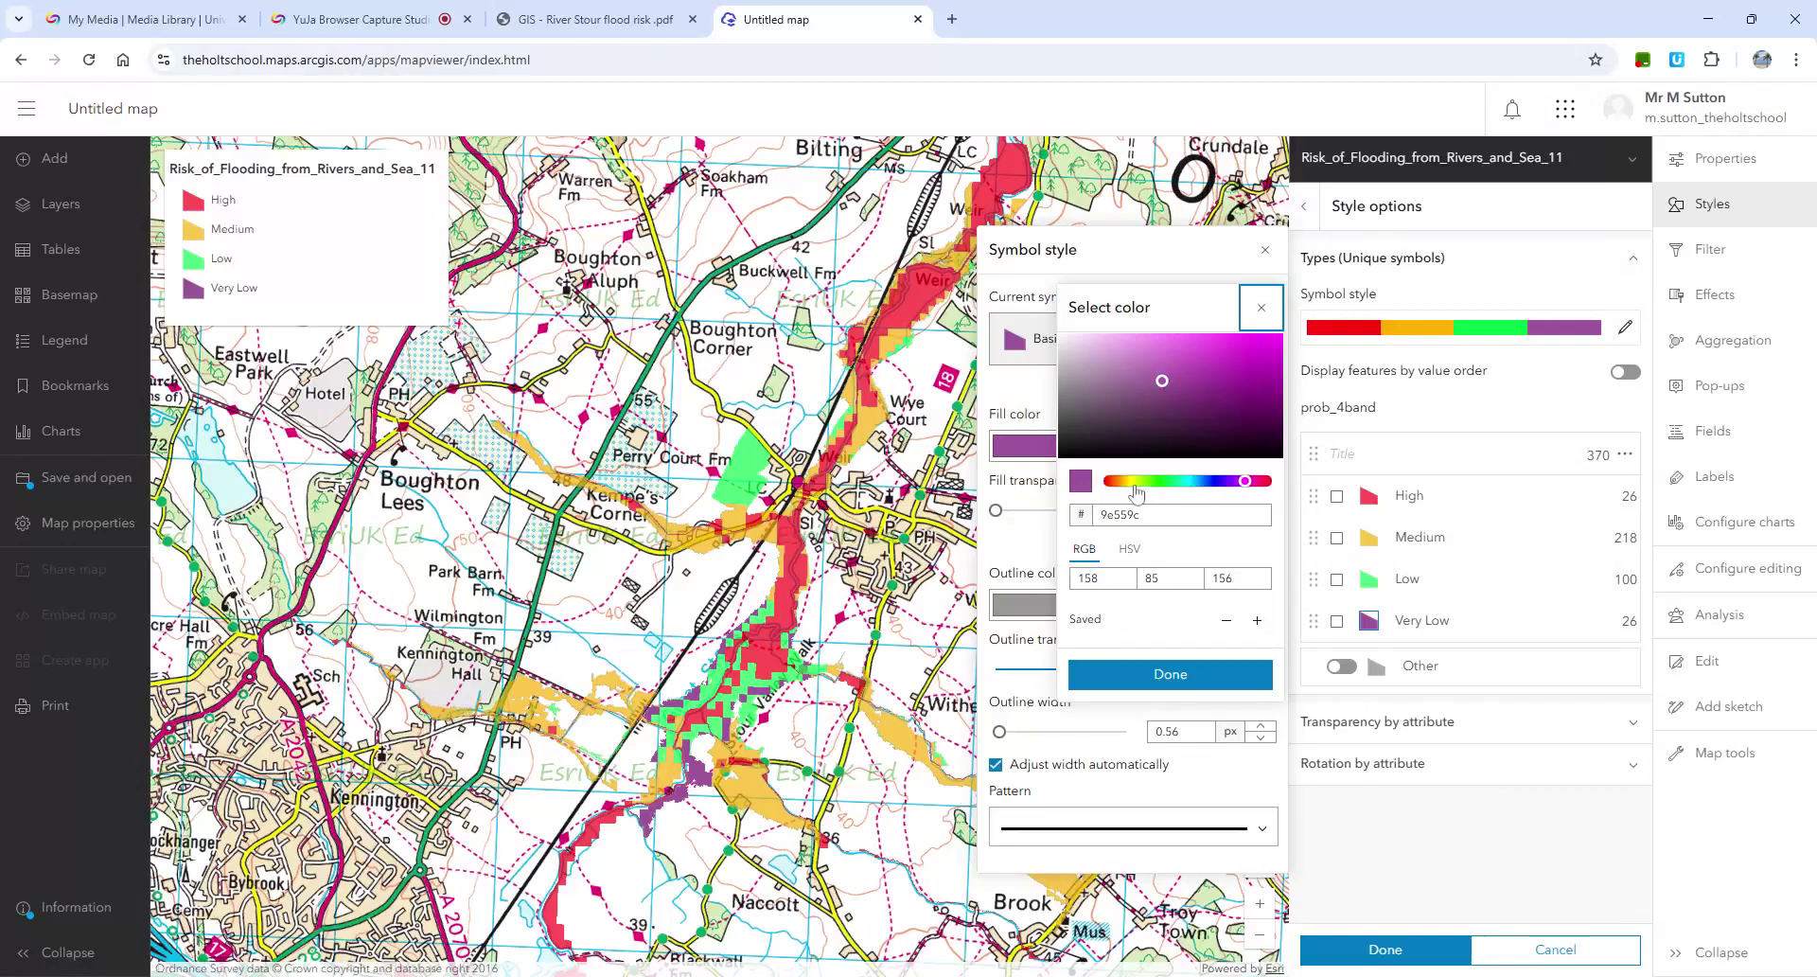
click(1134, 480)
click(1282, 335)
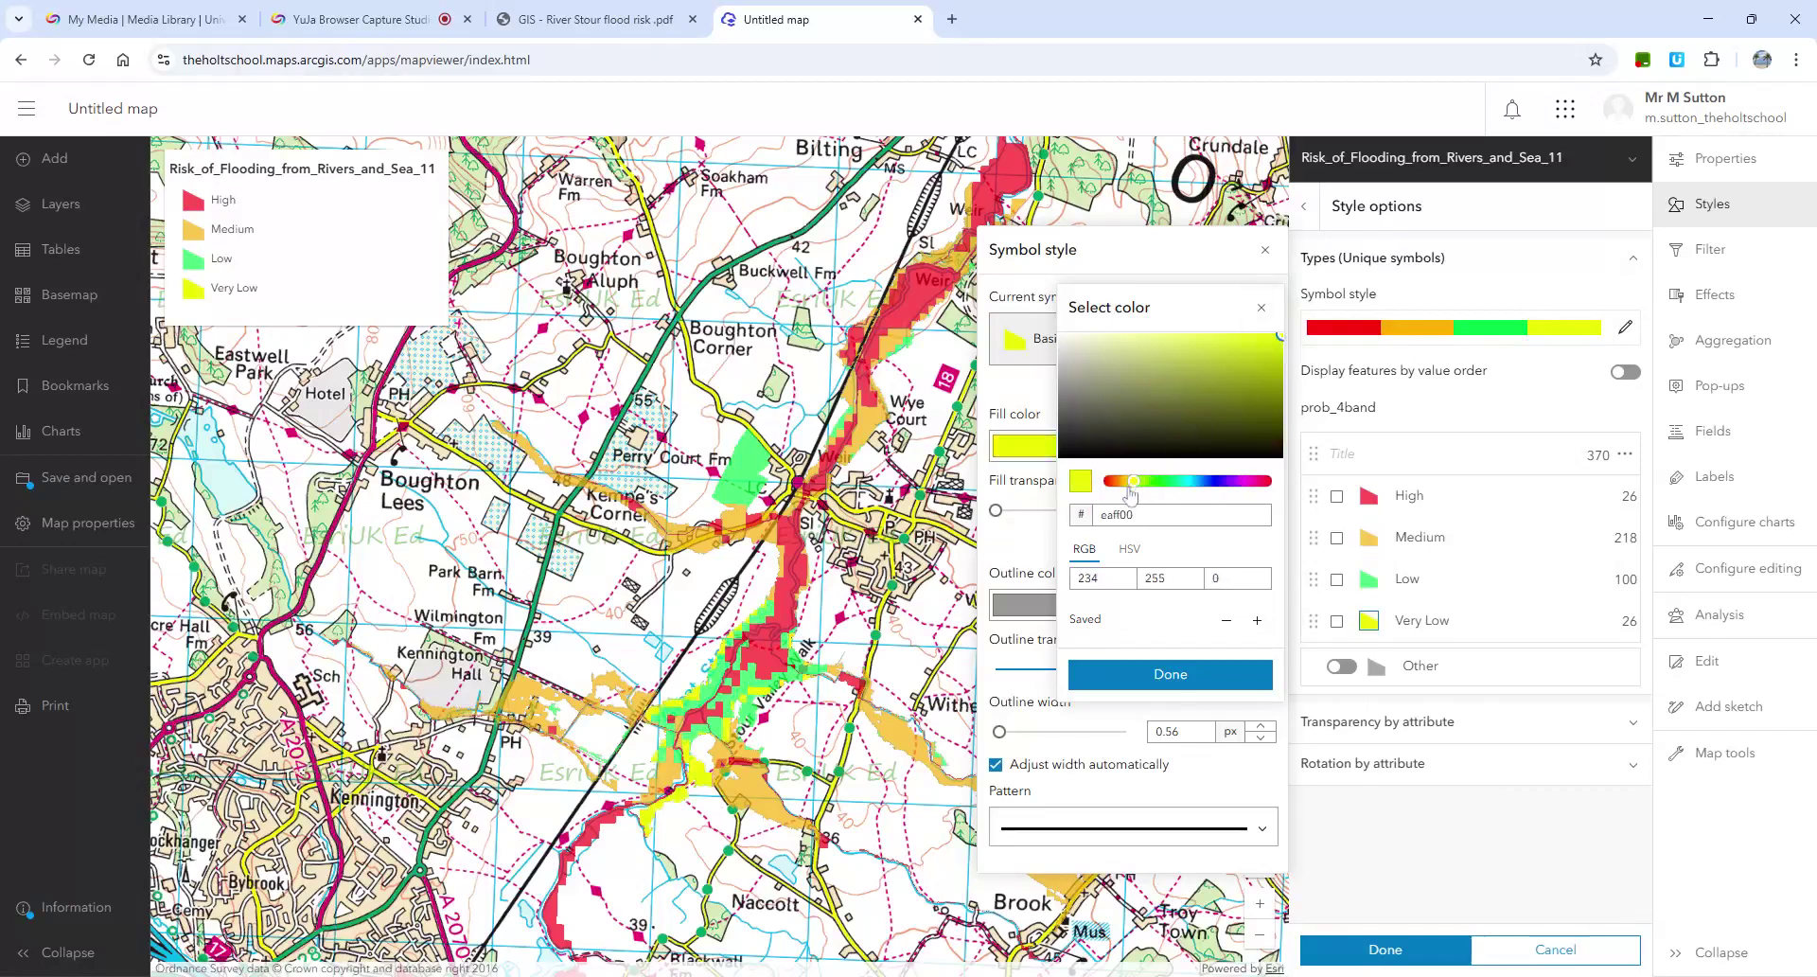
click(1184, 689)
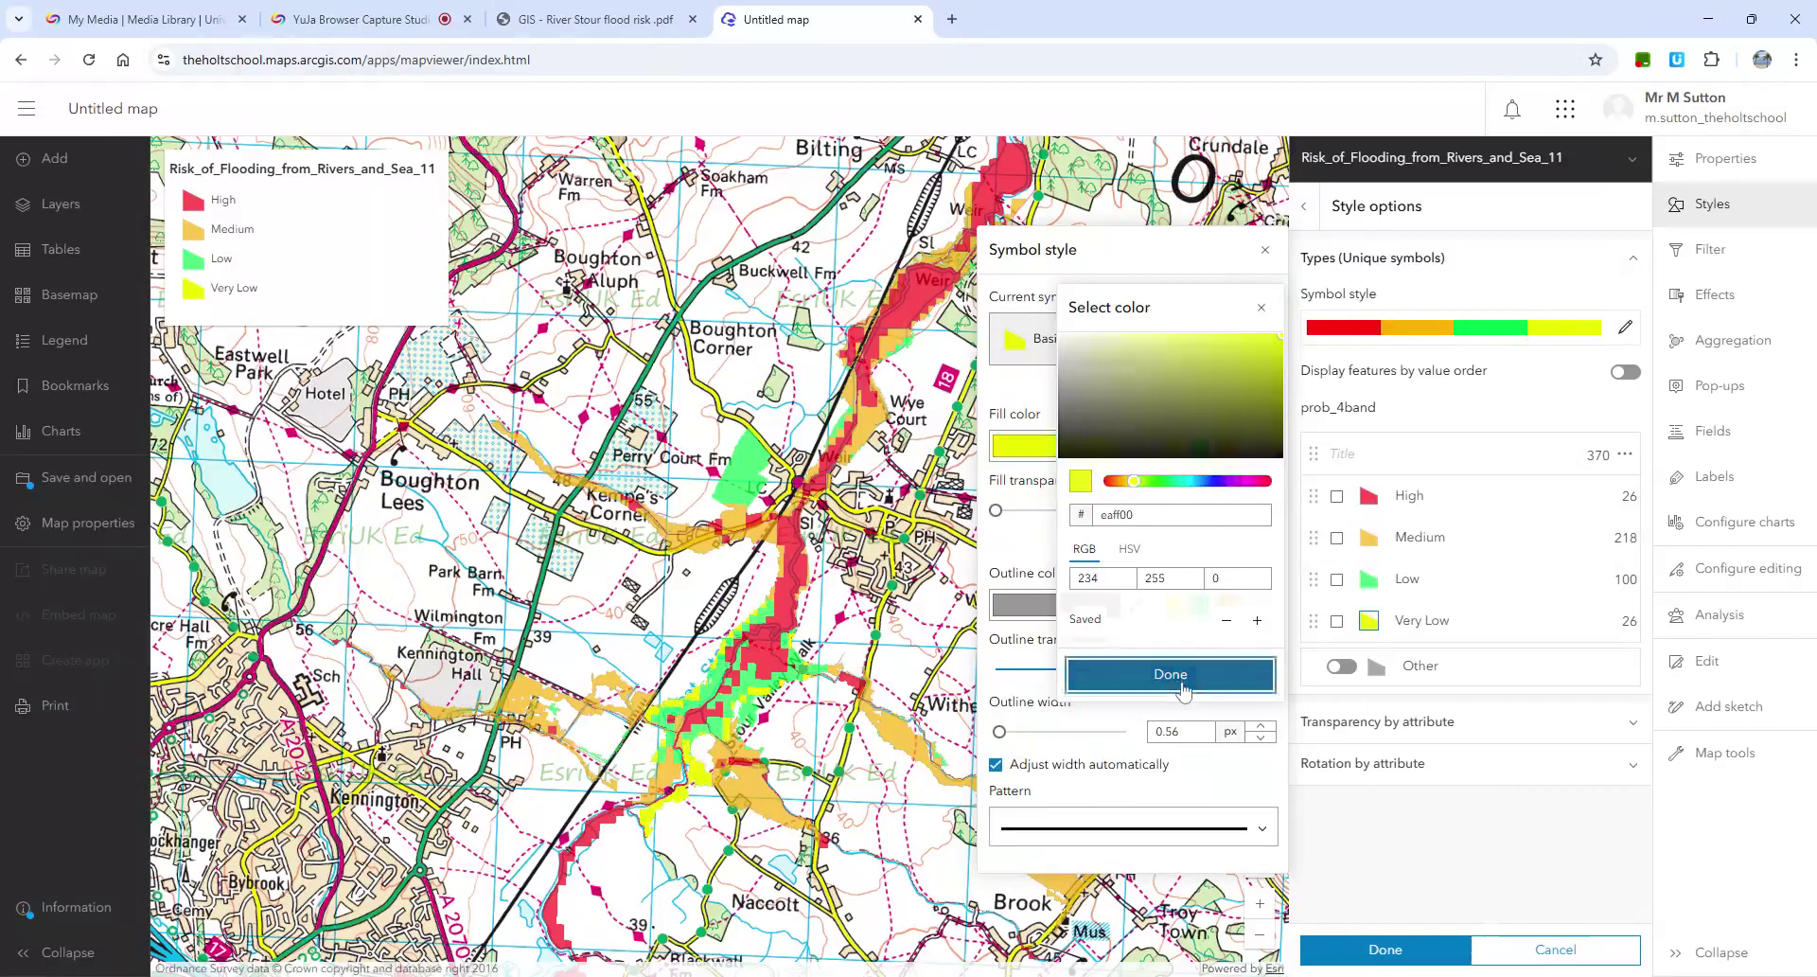
click(1159, 510)
text(30)
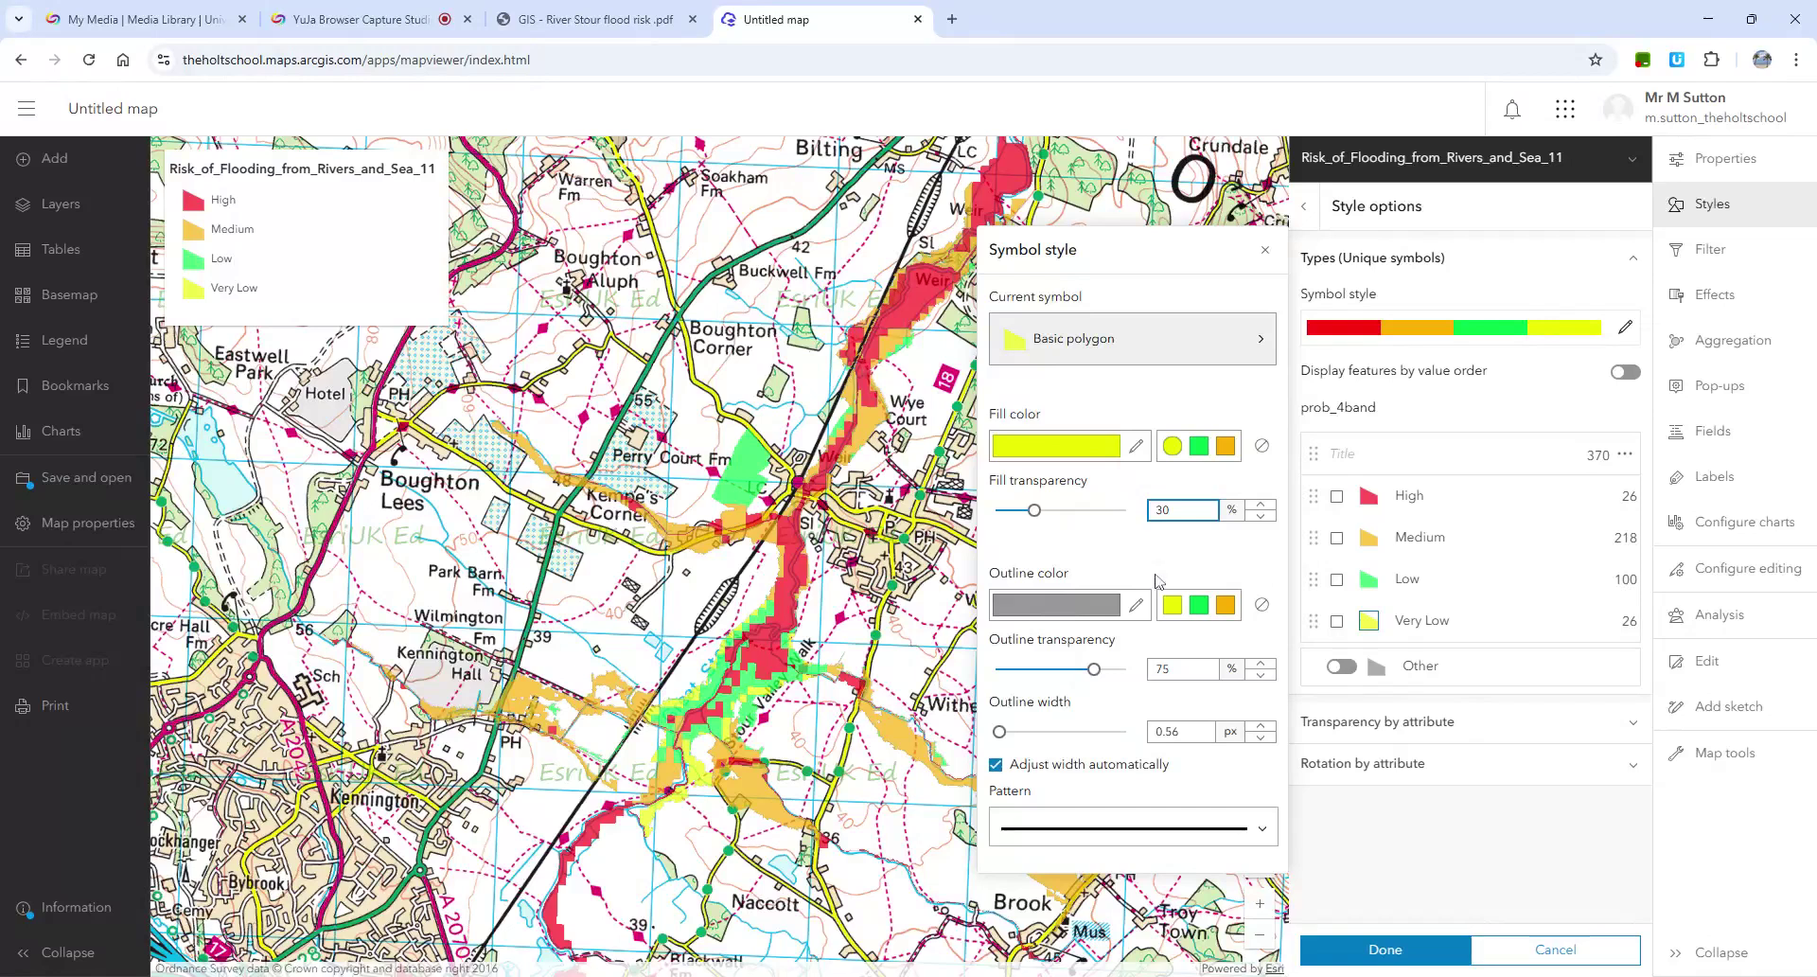
click(1266, 249)
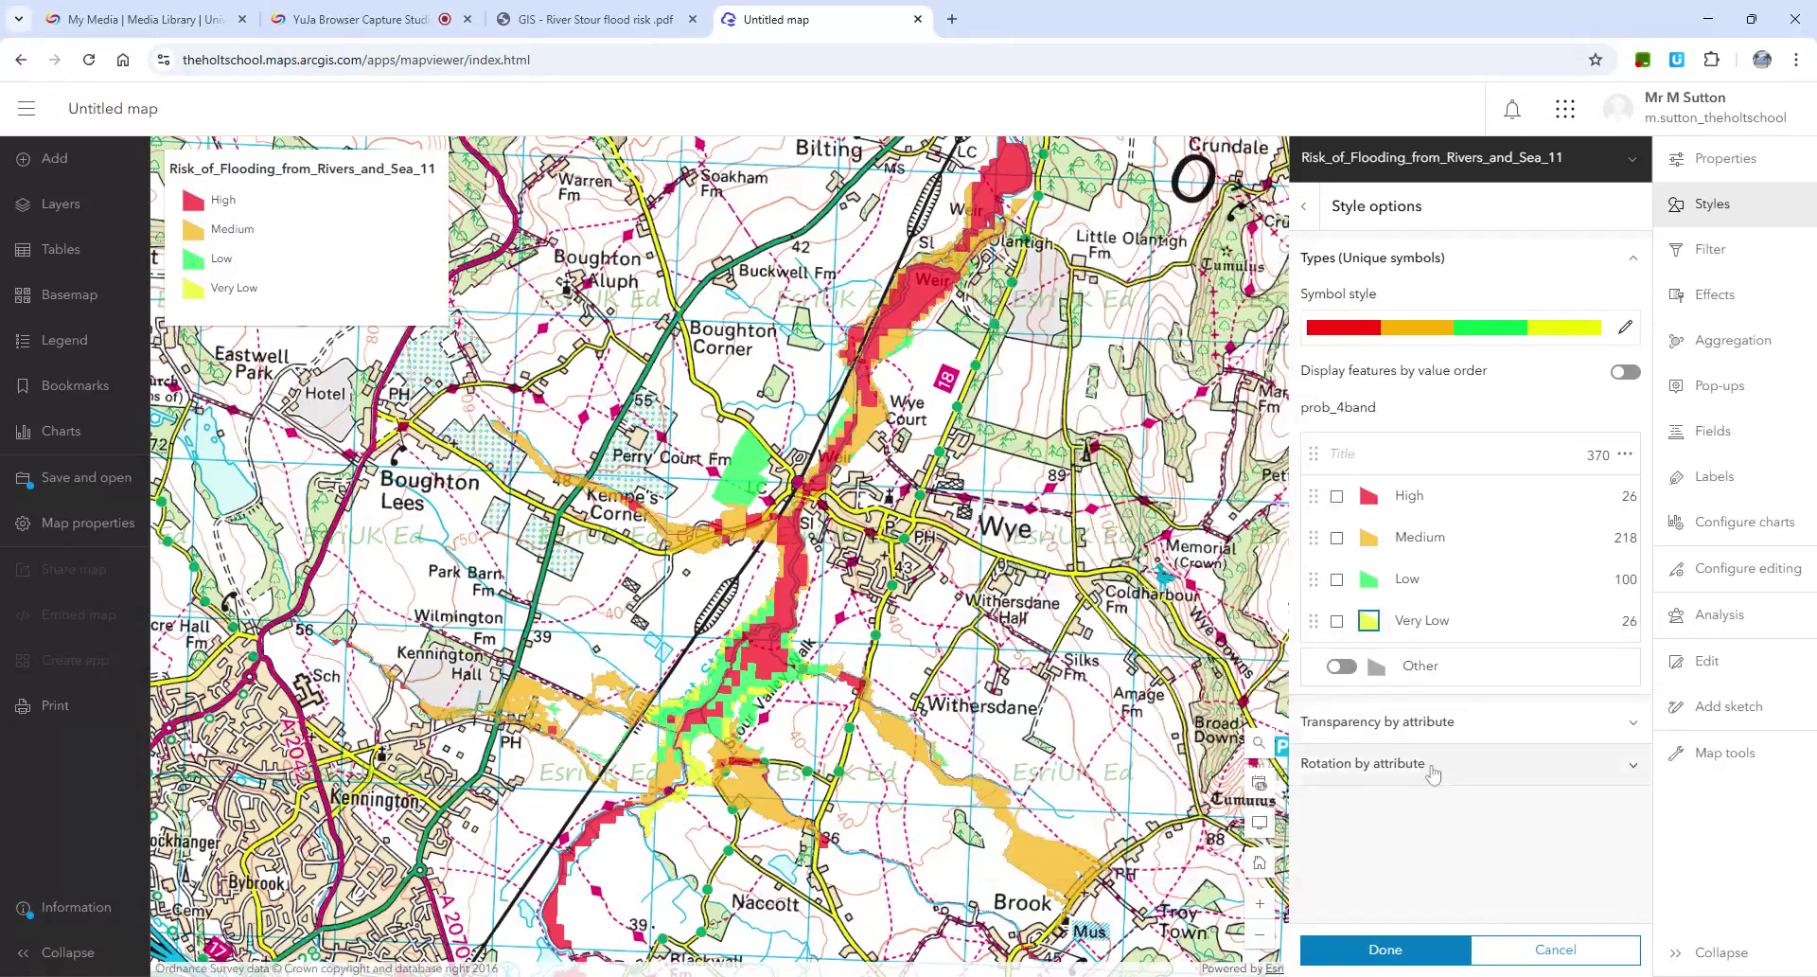
click(1390, 952)
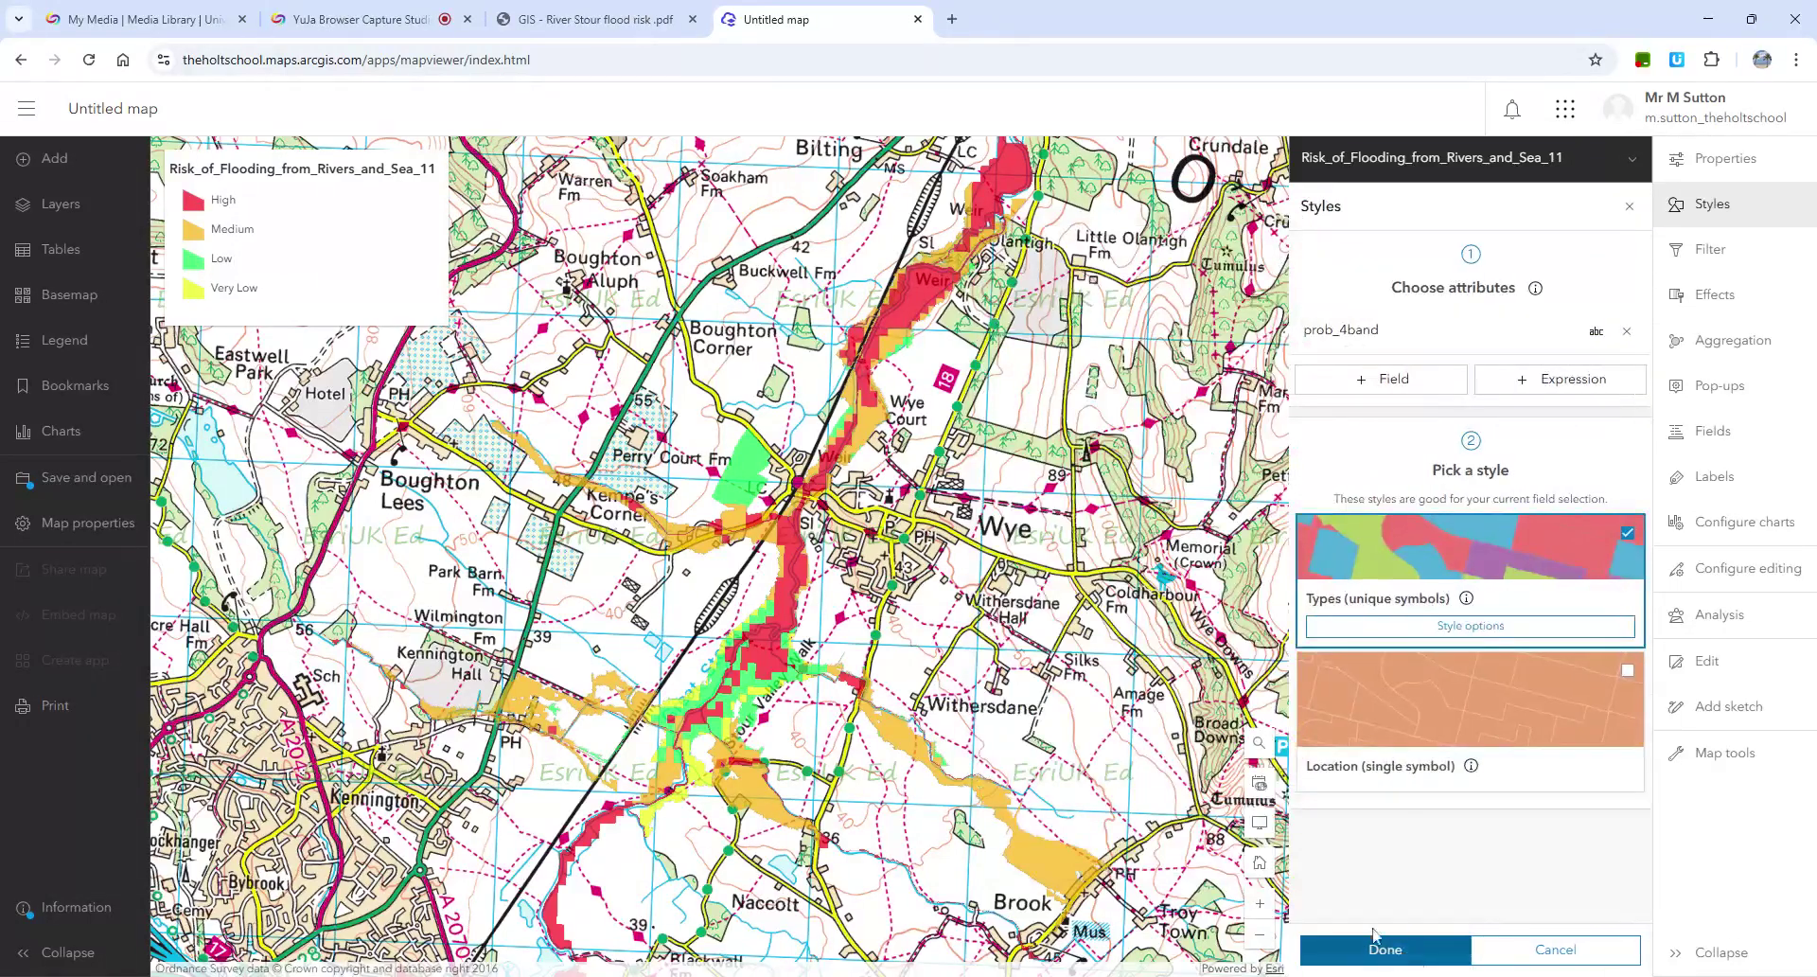
click(1389, 957)
Examine the coloured flood probability bands along the River Stour around Wye at several map scales.
drag(1136, 711, 1022, 631)
scroll(986, 588, up, 1)
scroll(772, 525, up, 3)
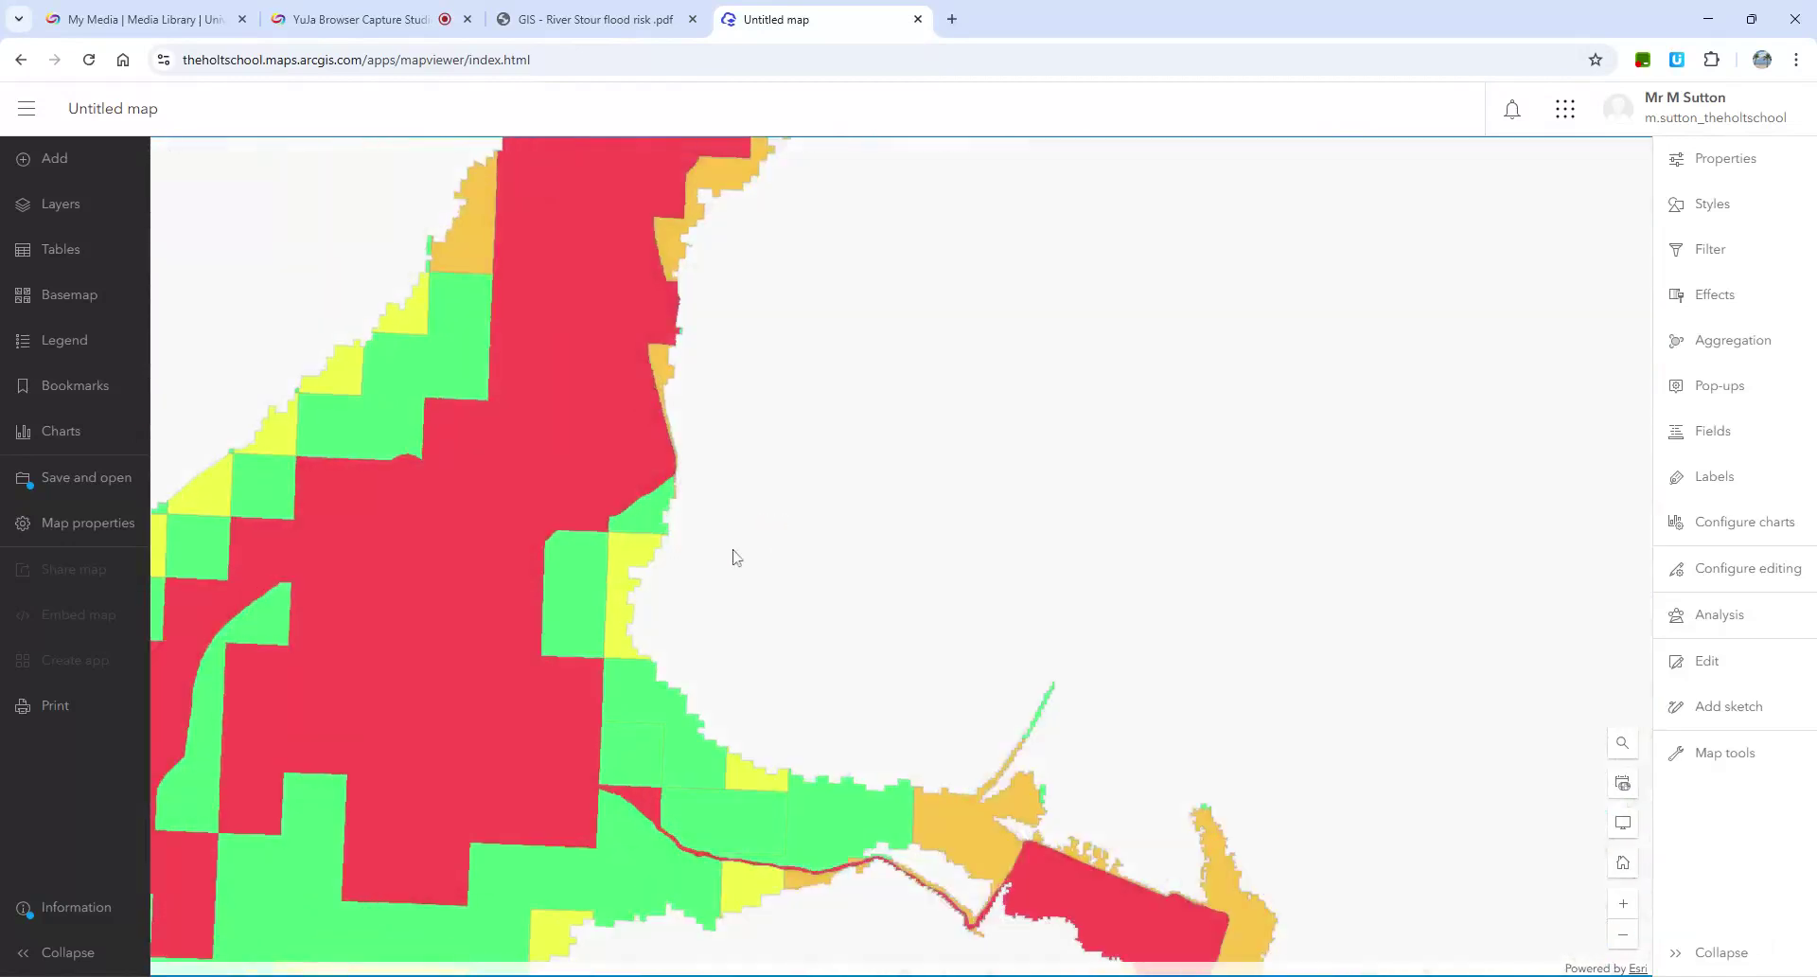
scroll(736, 557, down, 5)
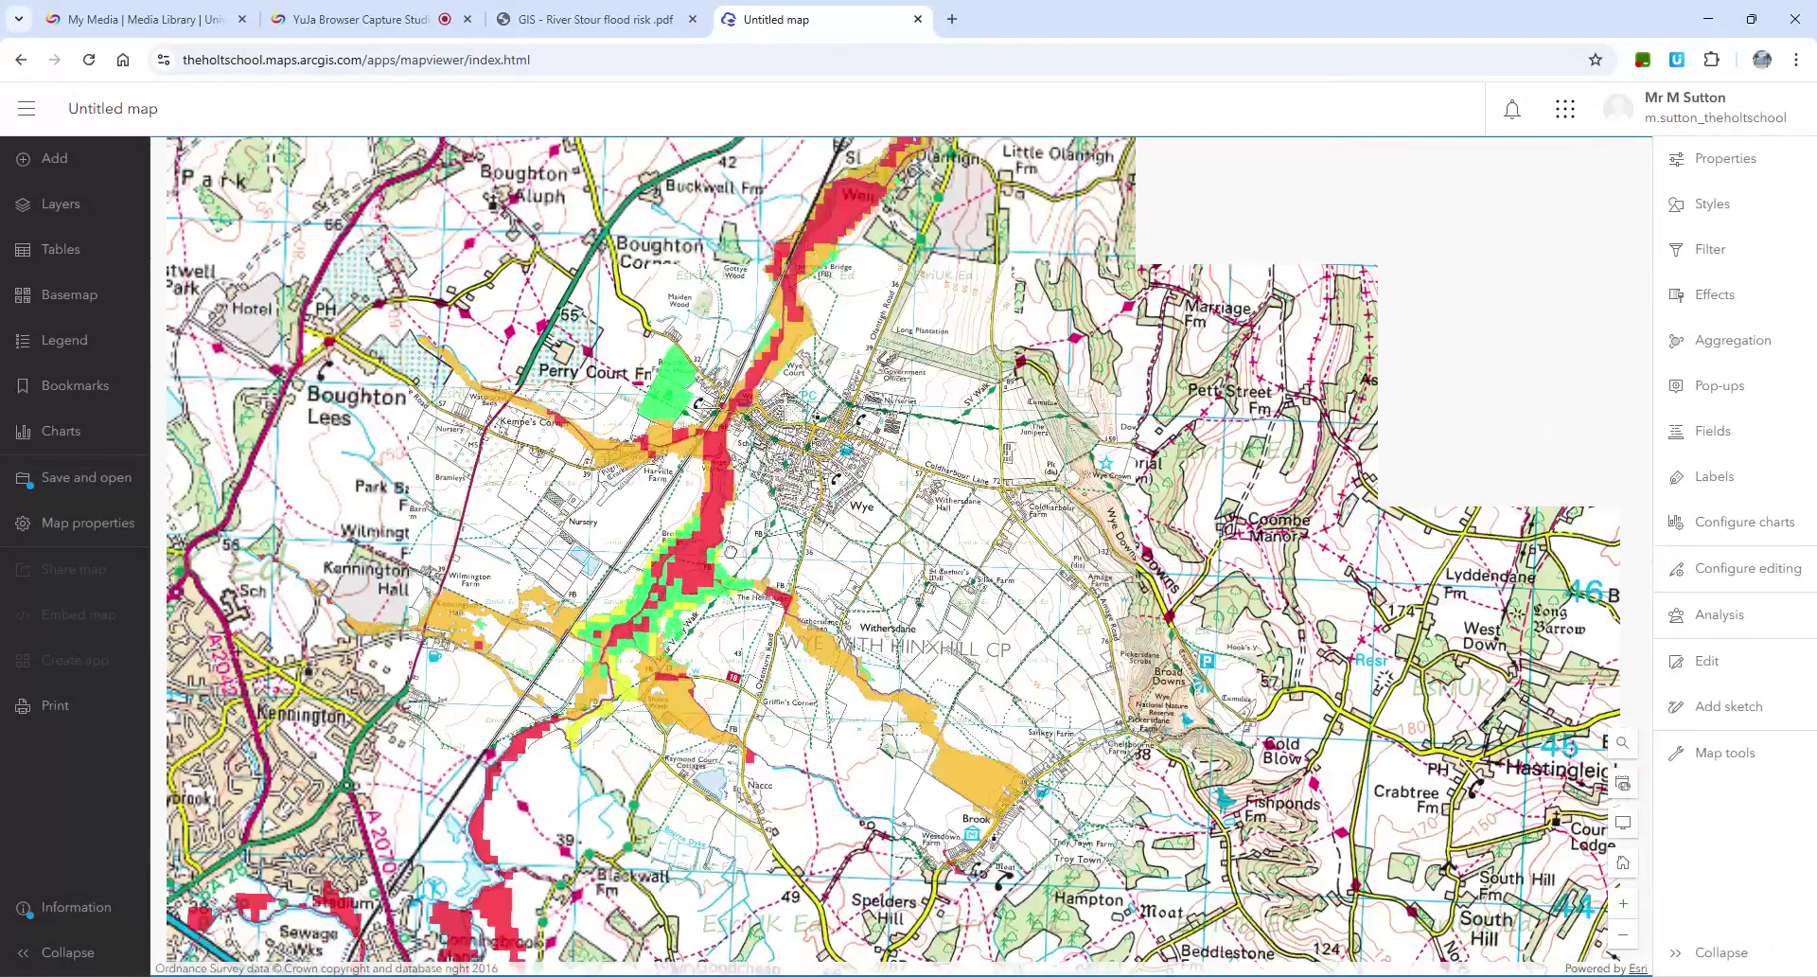
drag(720, 529, 858, 579)
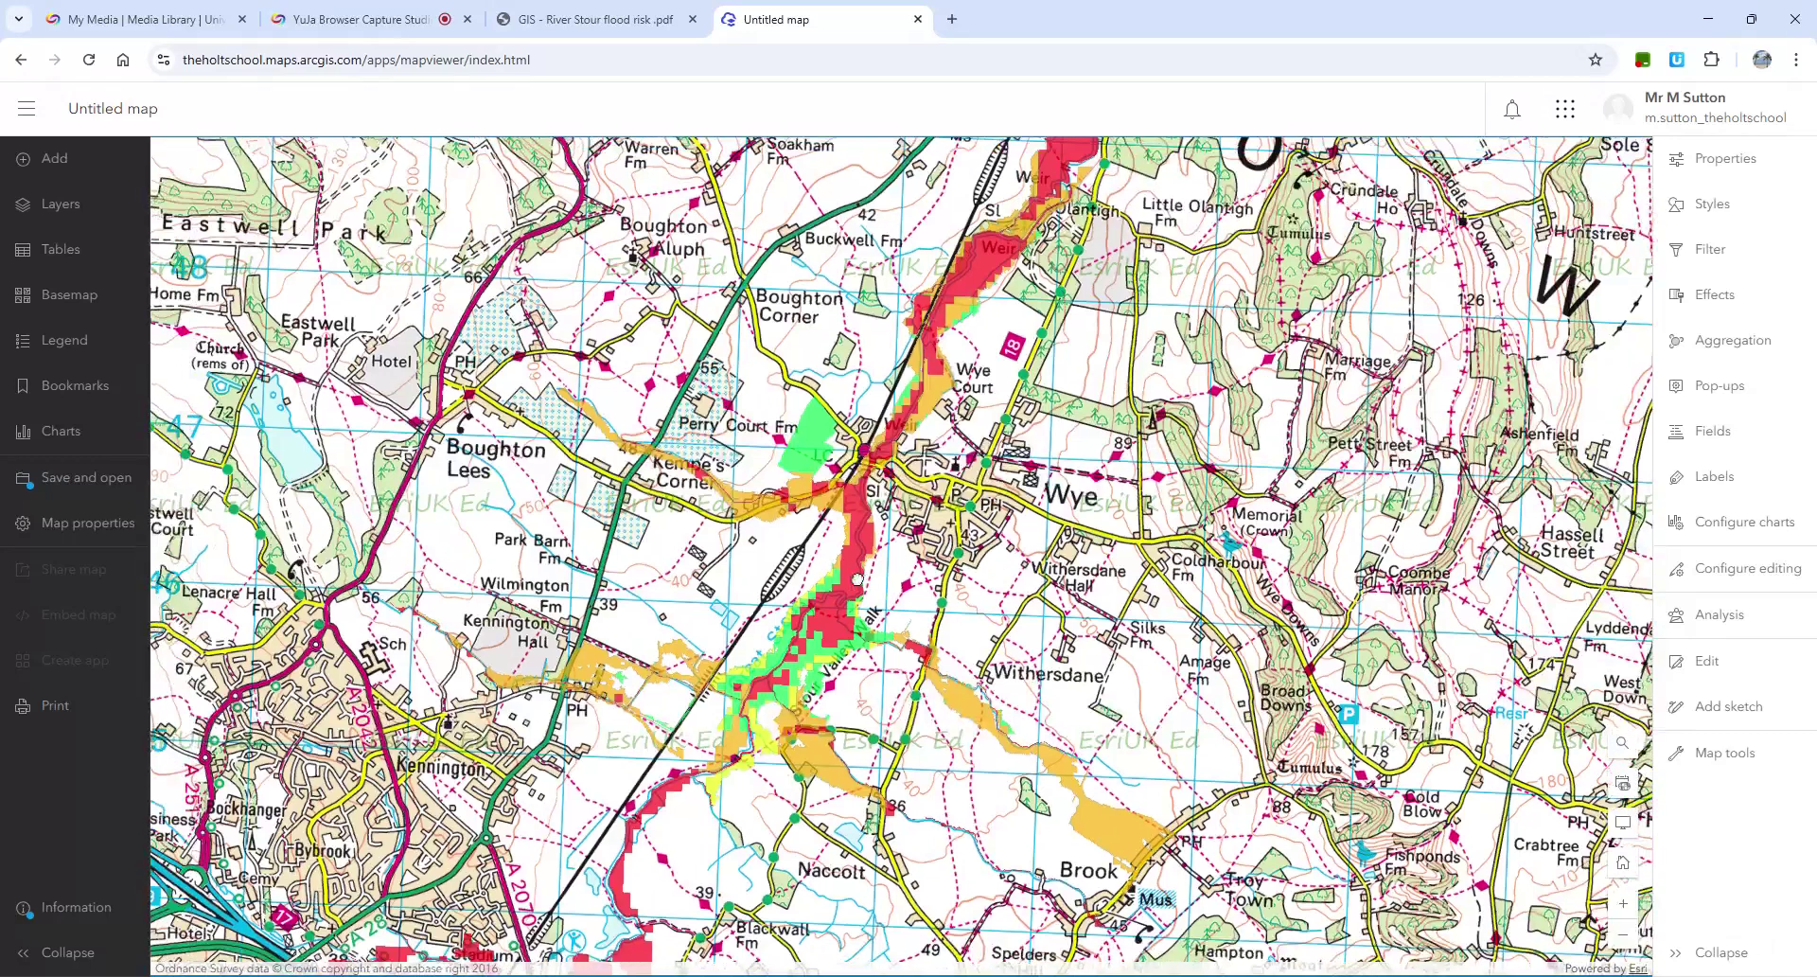
scroll(857, 580, up, 2)
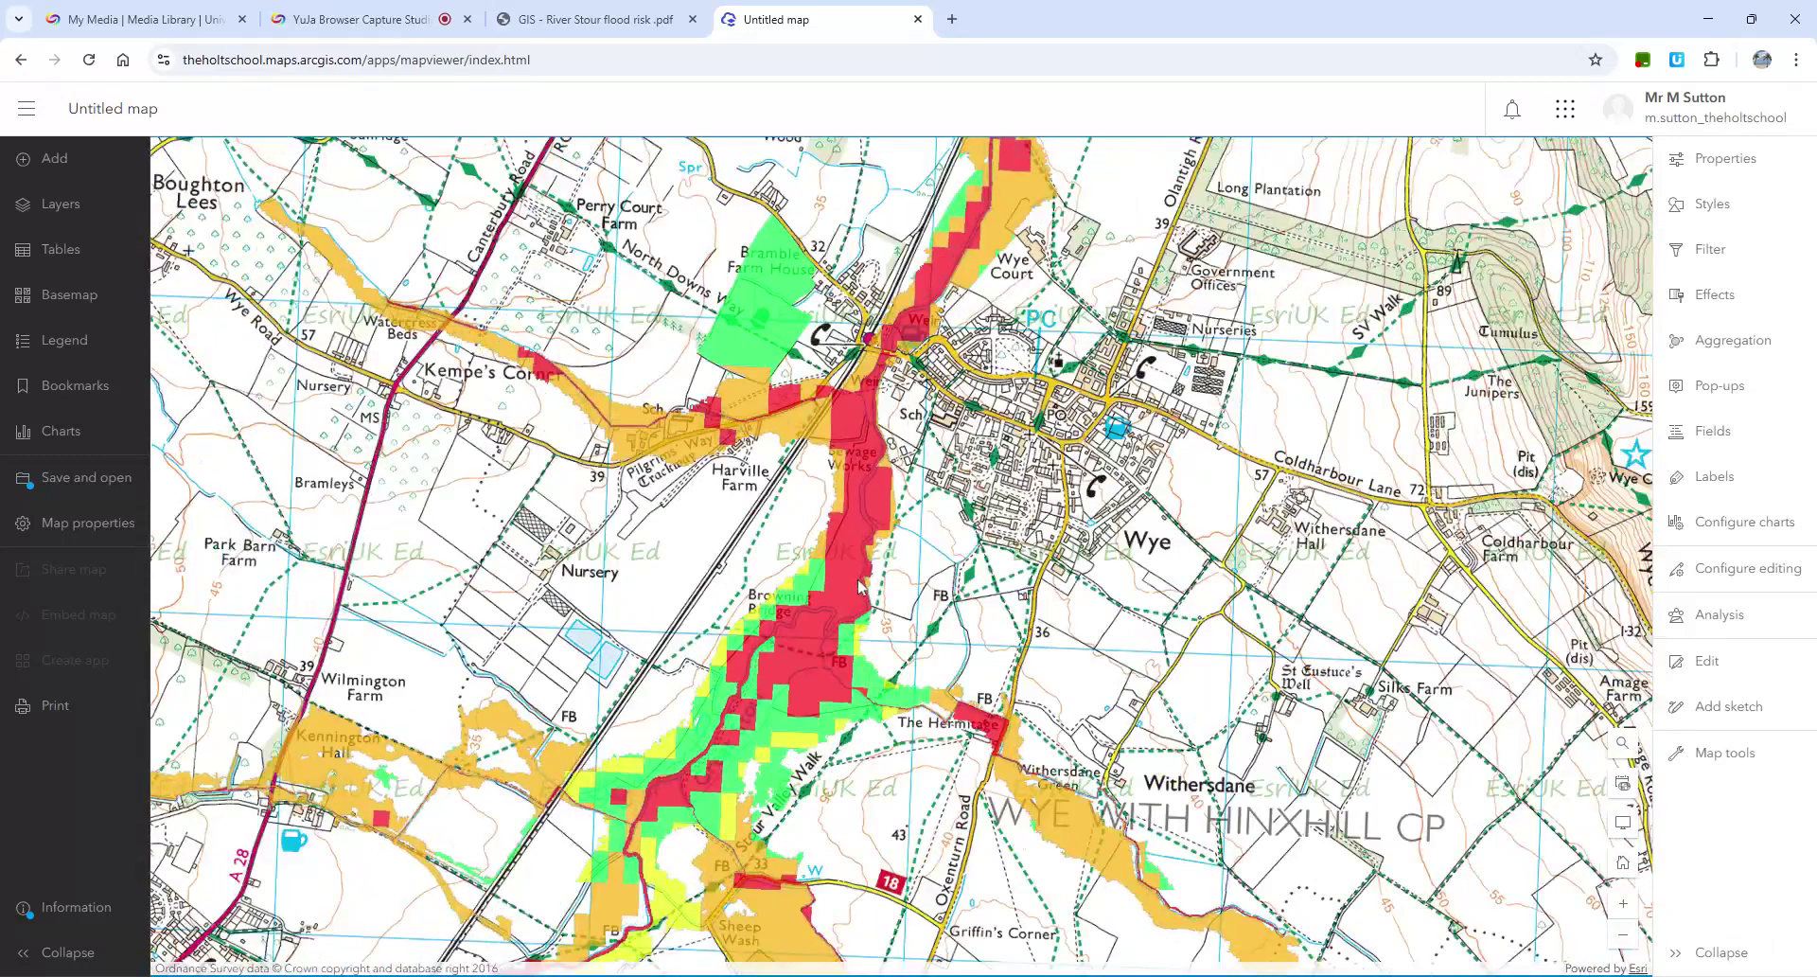
scroll(861, 587, down, 1)
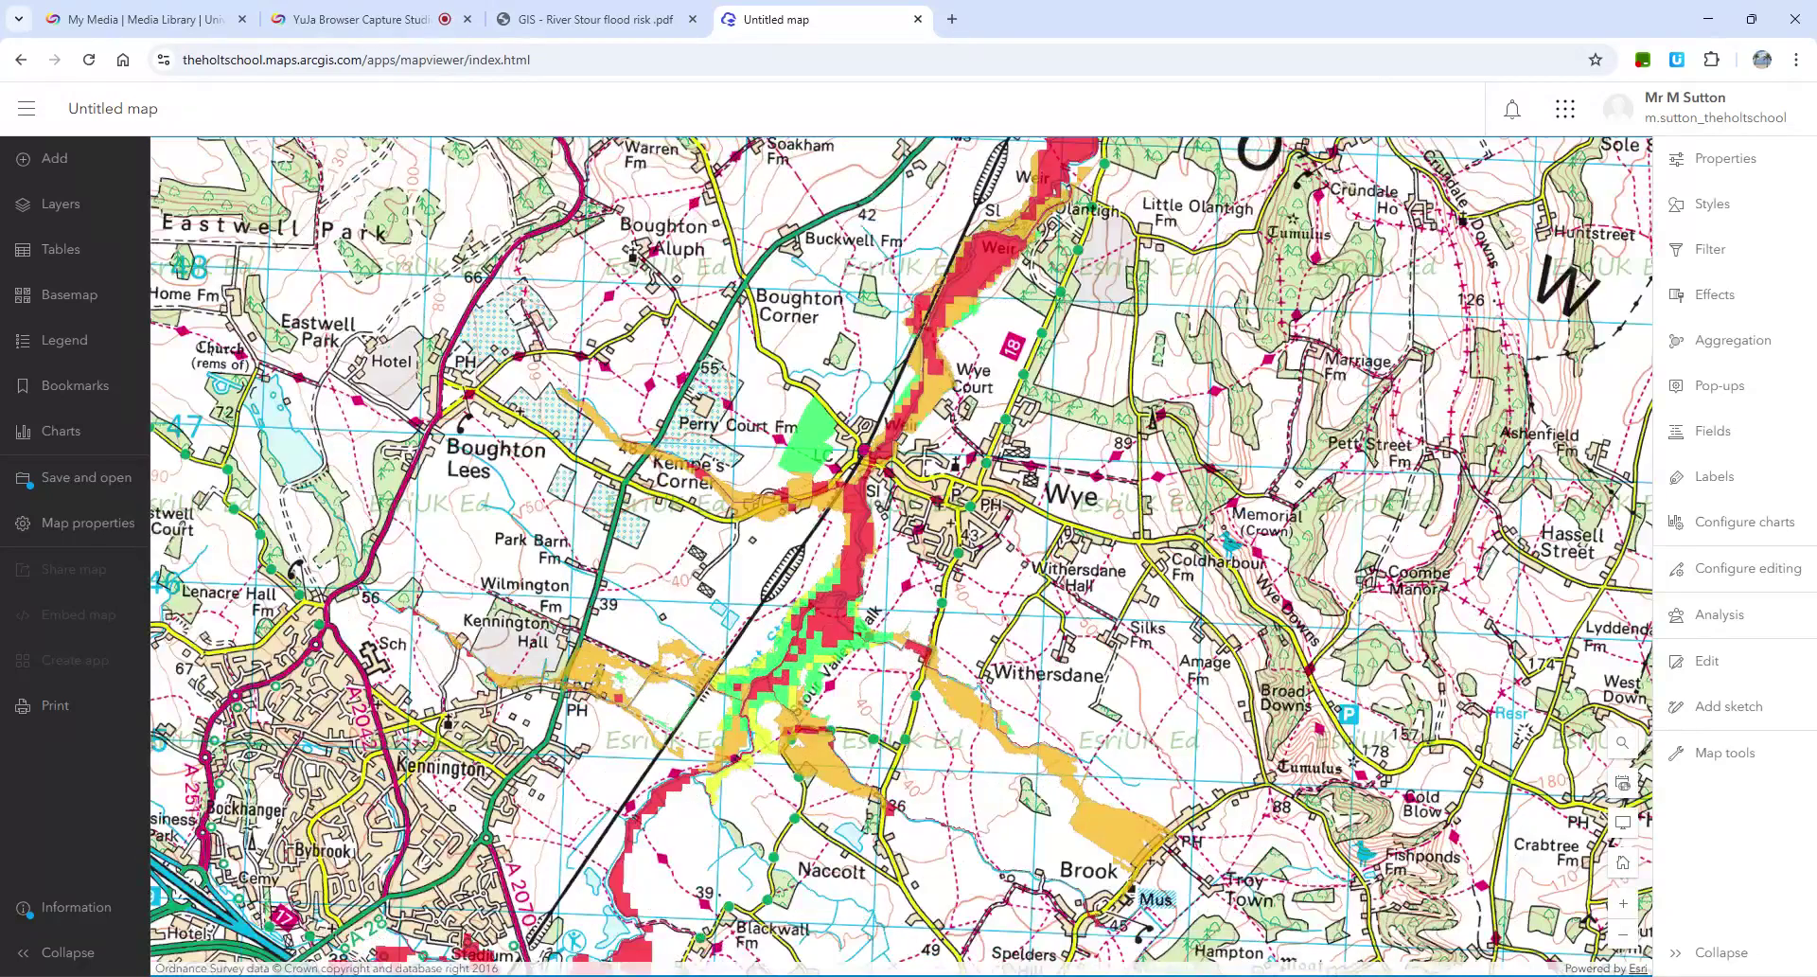
scroll(859, 585, up, 2)
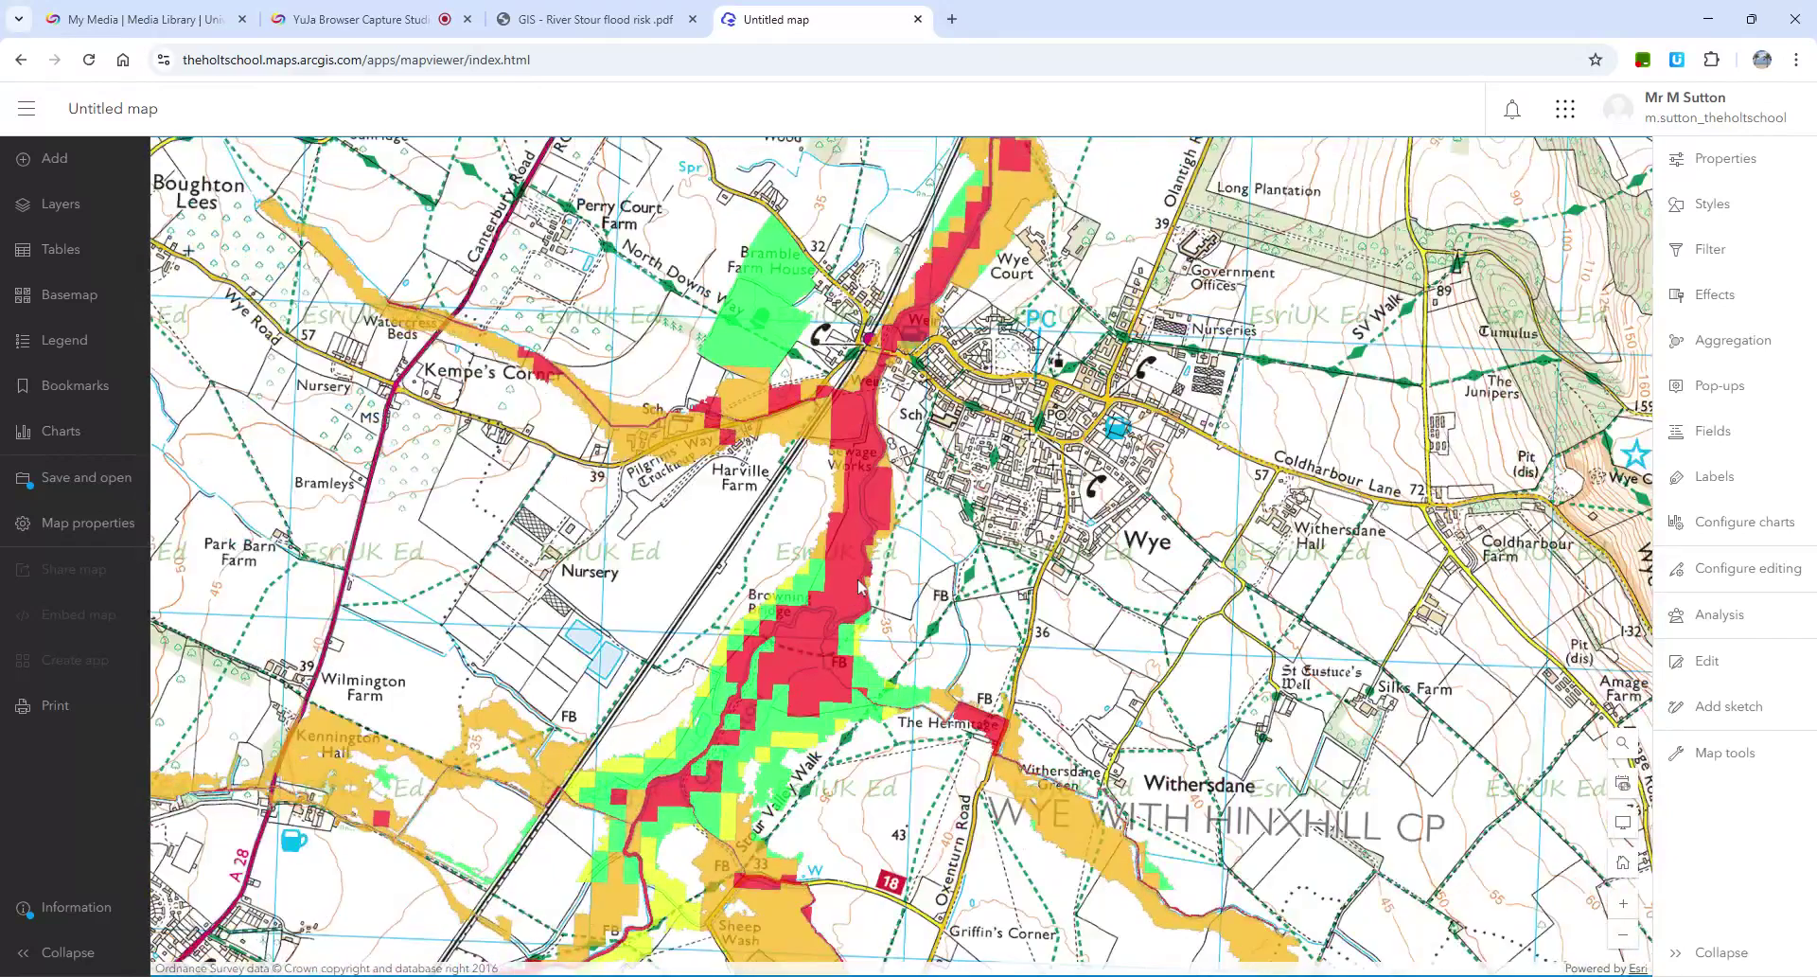
Switch to the River Stour flood risk worksheet PDF and read the introduction on flood data and existing flood defences.
click(596, 19)
scroll(901, 556, down, 3)
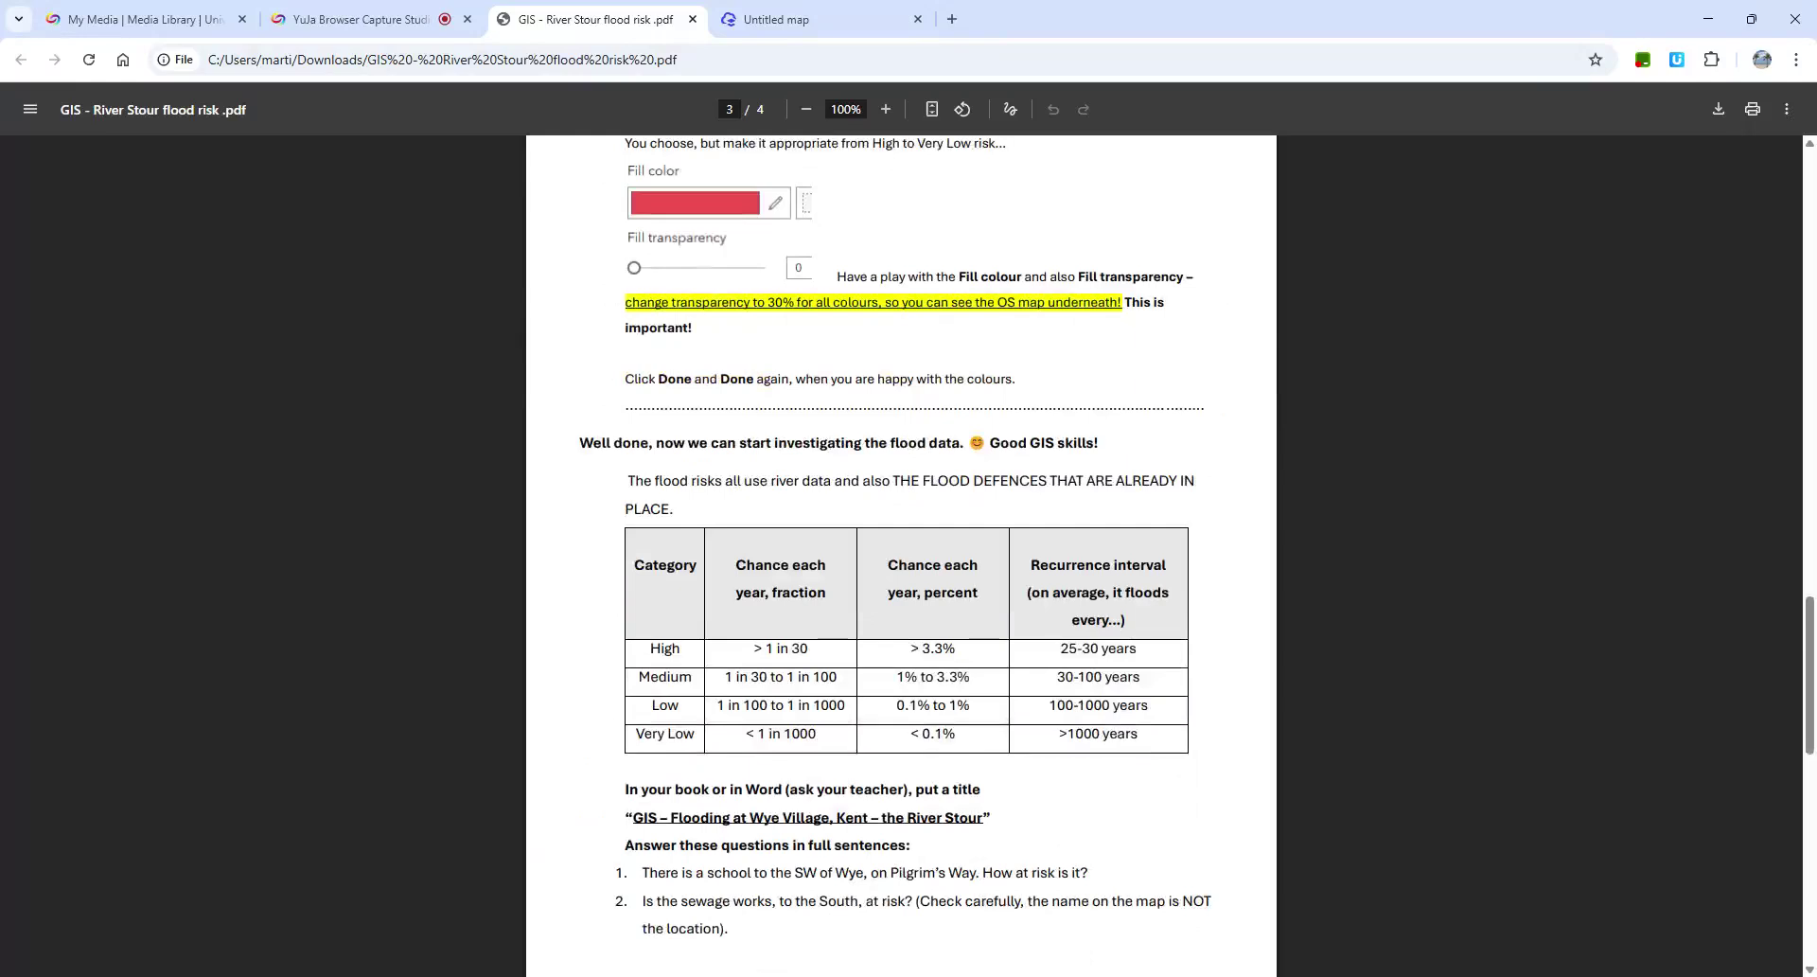
scroll(901, 555, down, 1)
drag(579, 348, 1100, 349)
click(1119, 362)
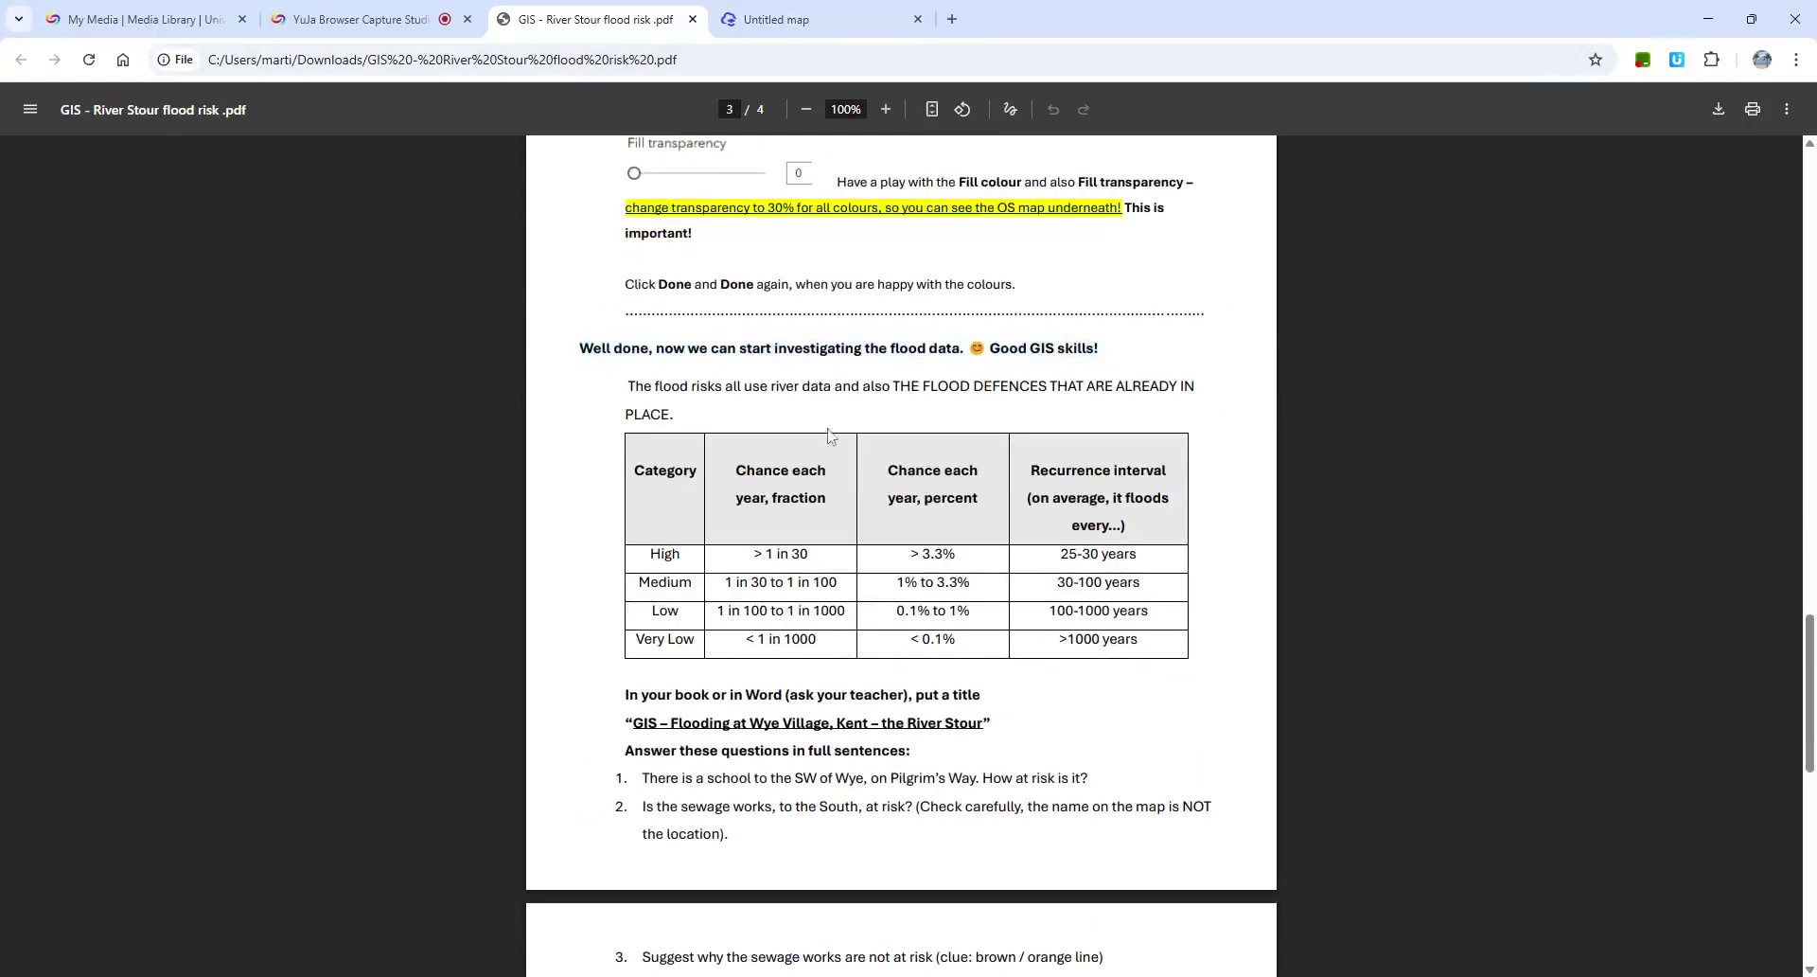
drag(627, 386, 1185, 386)
click(1183, 423)
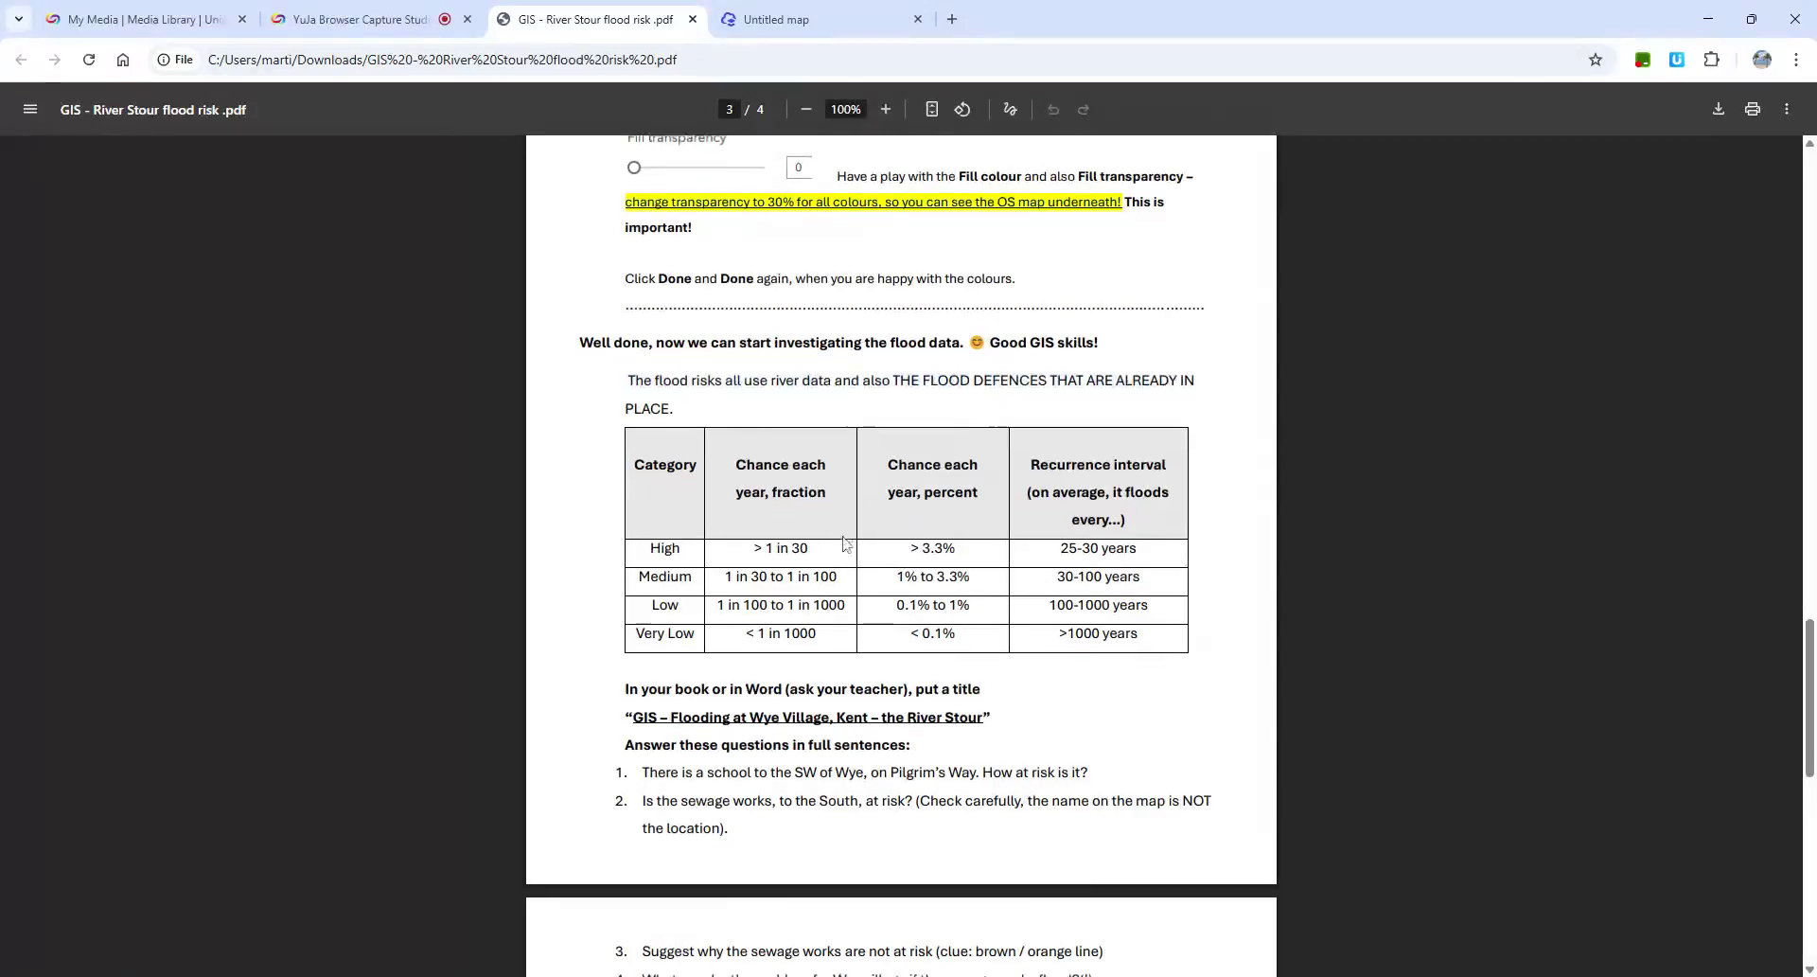
Read the worksheet's flood category table, focusing on the High row's yearly chance and recurrence interval, and look over the questions below.
scroll(989, 421, down, 2)
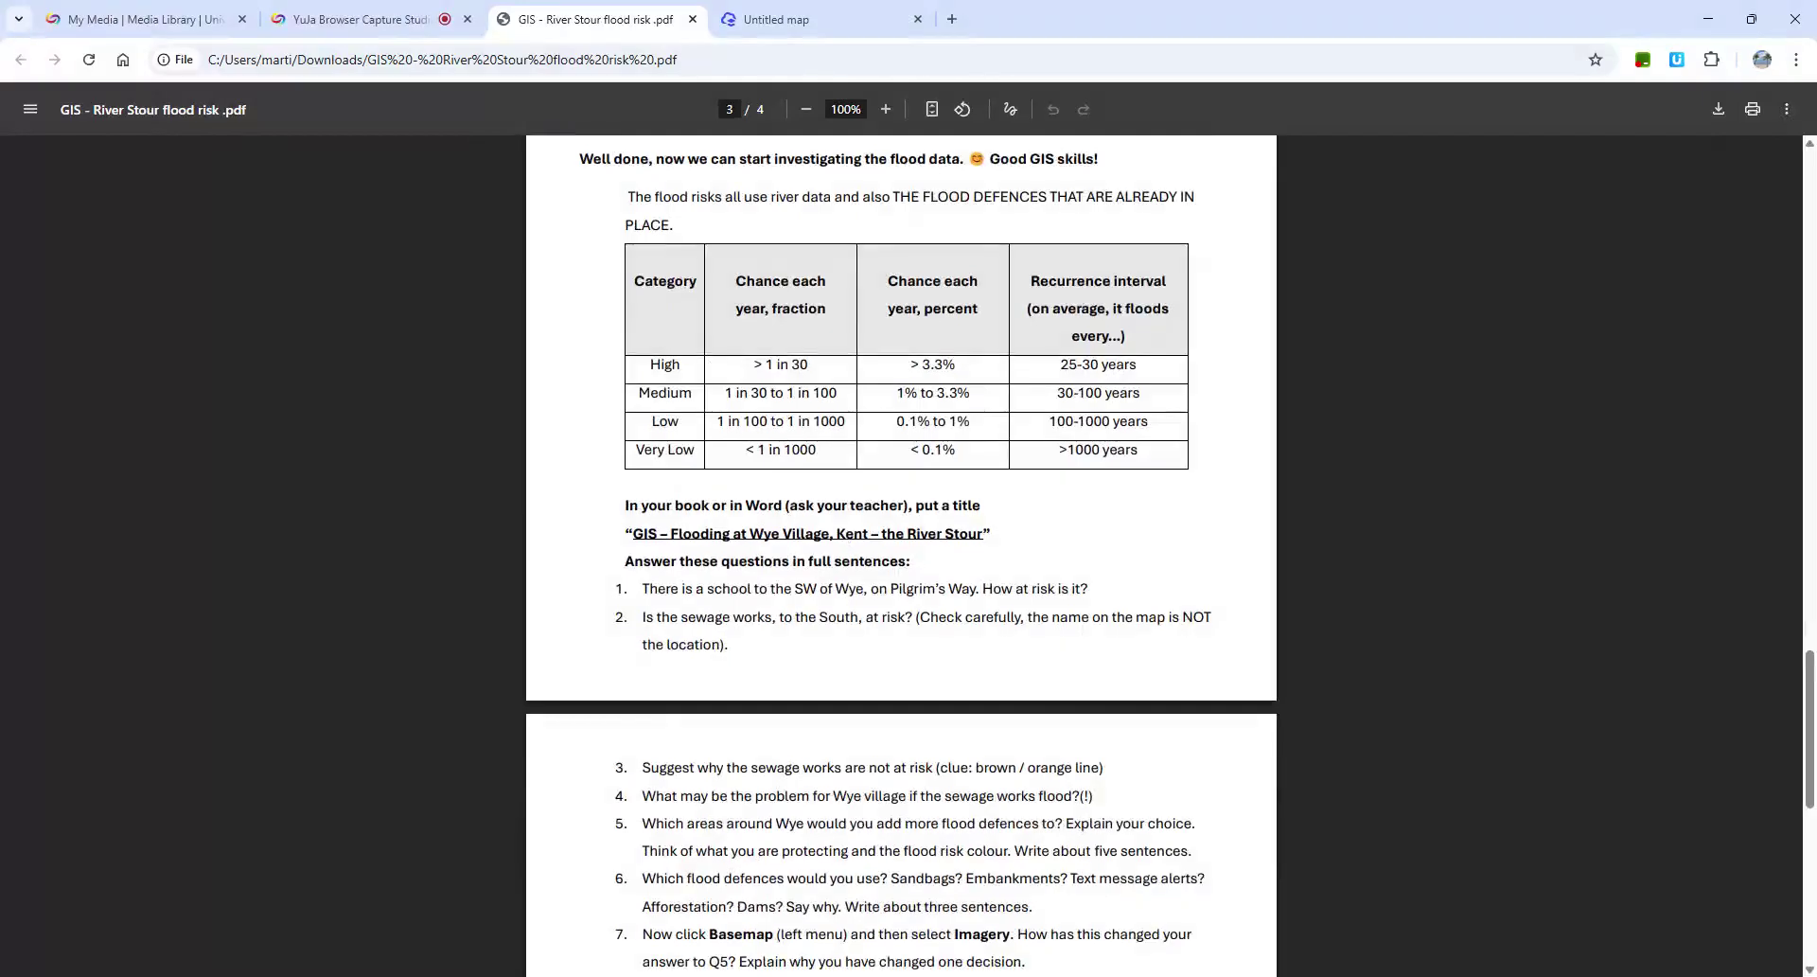
drag(662, 368, 960, 367)
drag(754, 366, 809, 365)
drag(1060, 366, 1137, 365)
scroll(719, 143, down, 5)
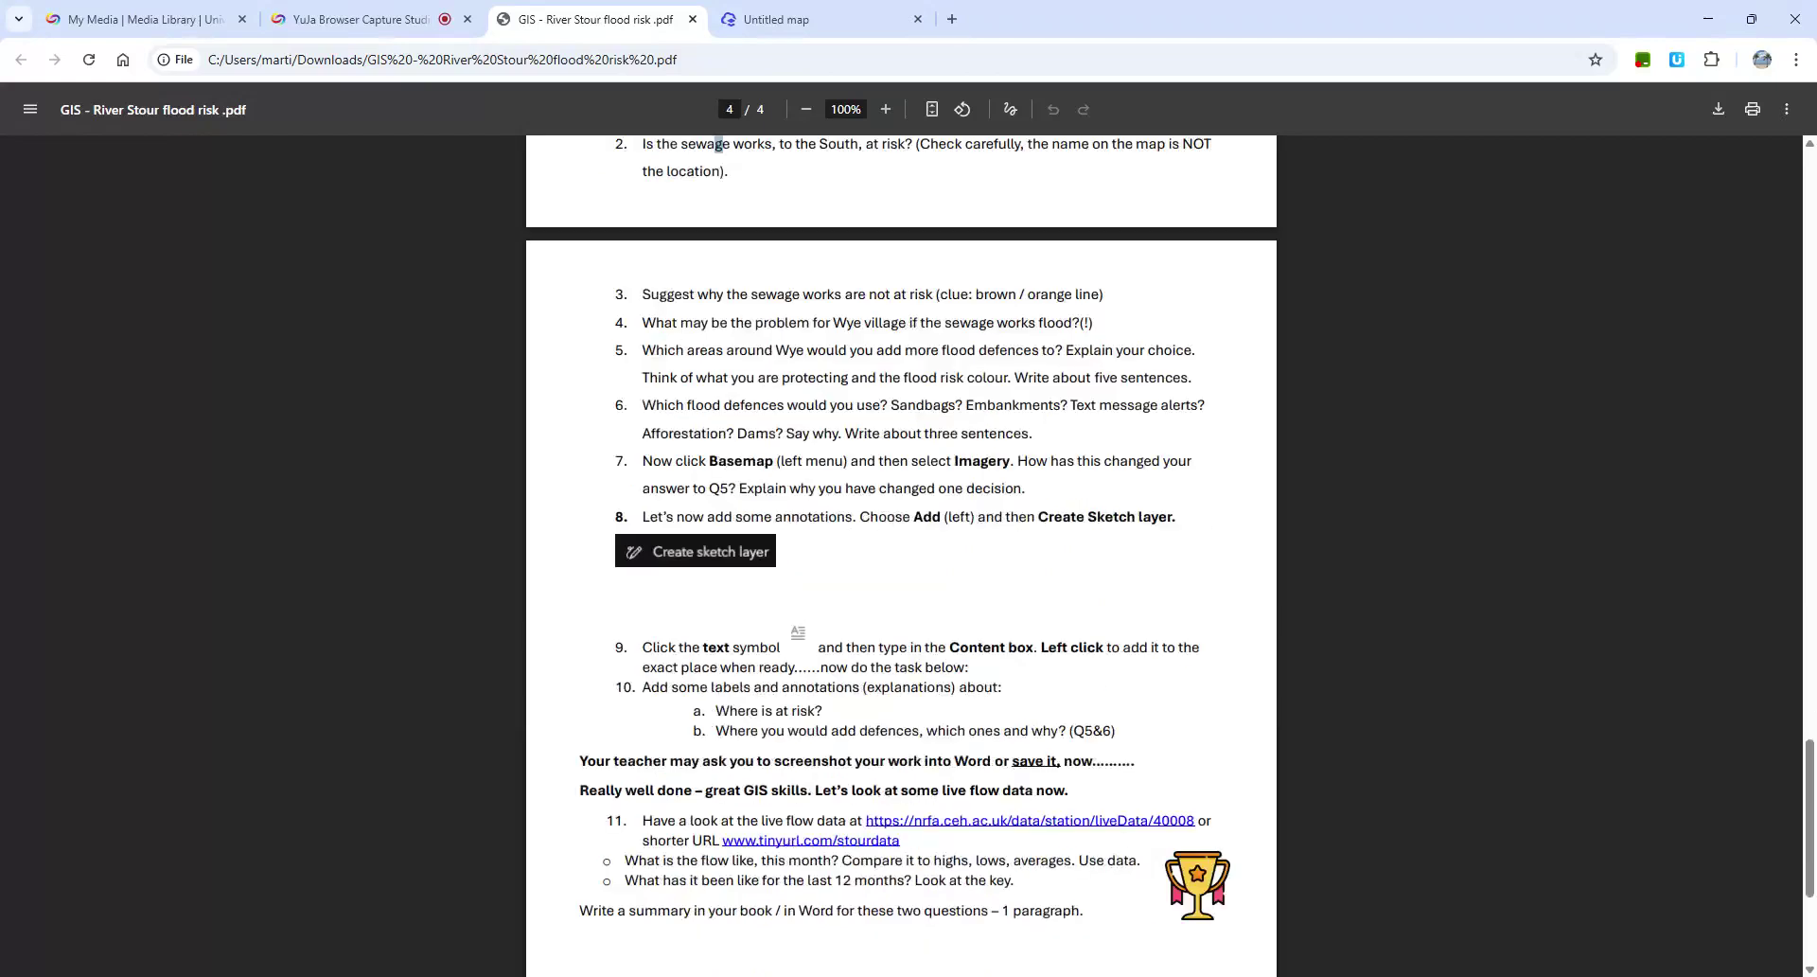
Read worksheet question 1 about the flood risk of the school on Pilgrim's Way, southwest of Wye.
scroll(900, 555, up, 3)
drag(977, 399, 1081, 399)
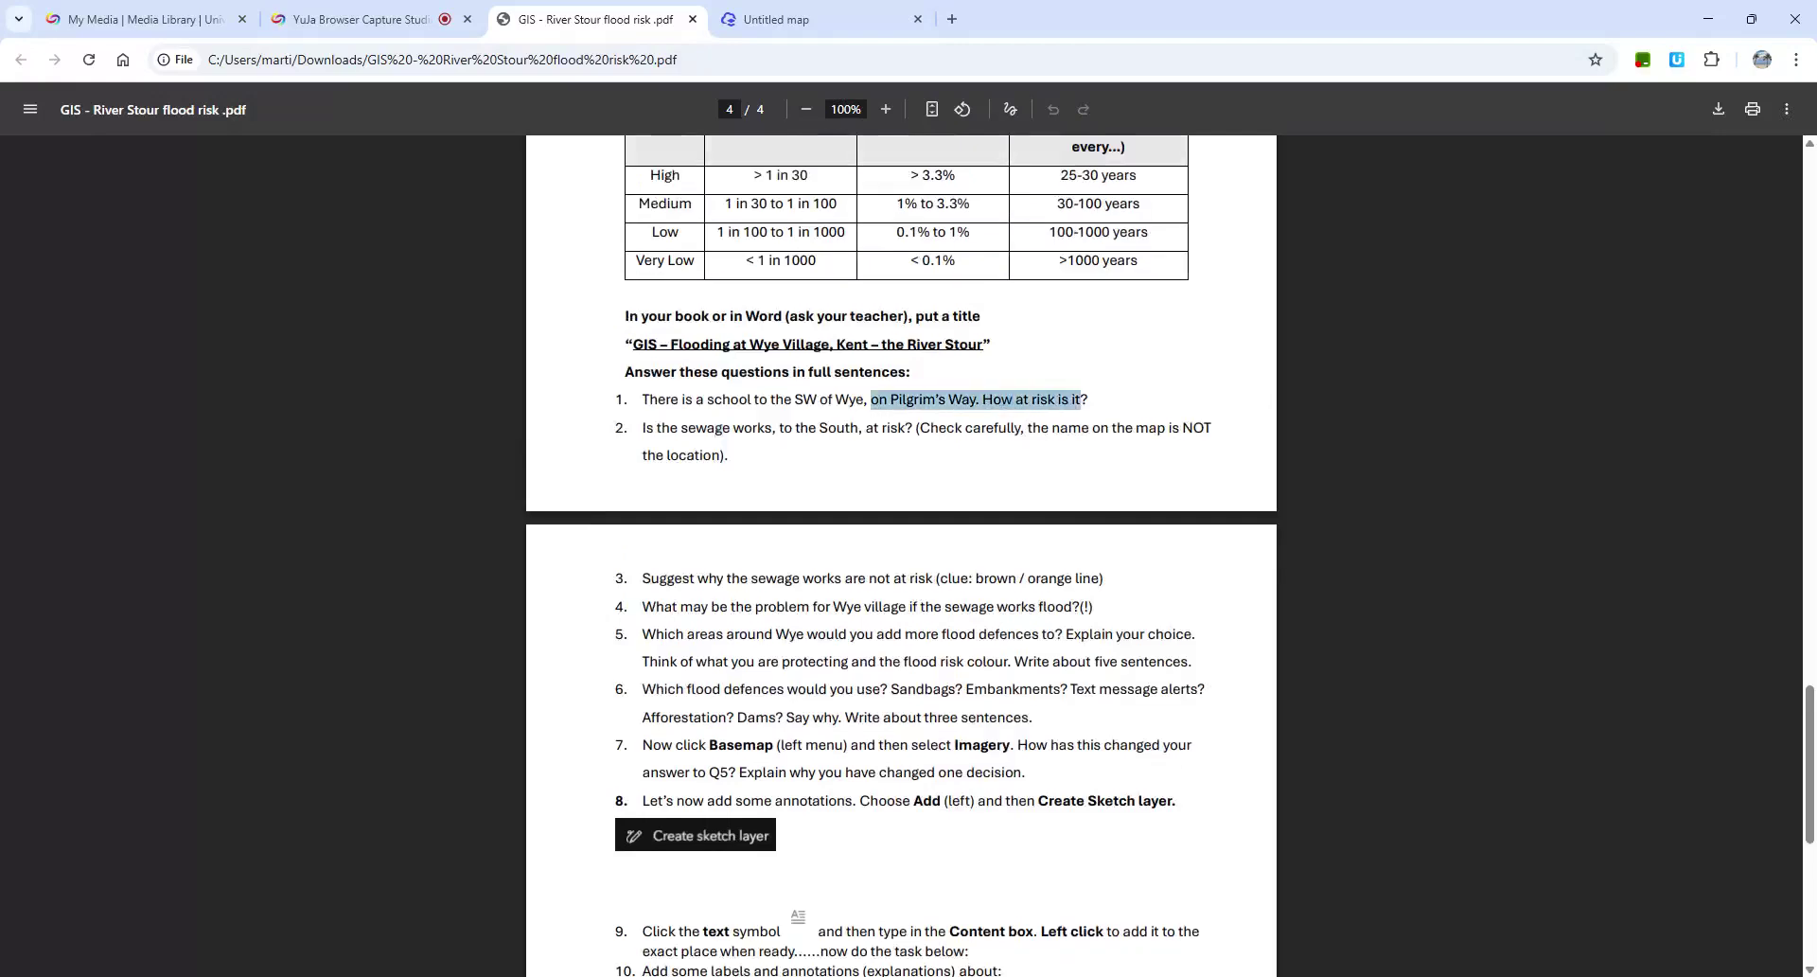
click(973, 399)
drag(738, 400, 868, 400)
click(868, 399)
Return to the ArcGIS map and examine the flood bands around the school on Pilgrims Way.
click(750, 19)
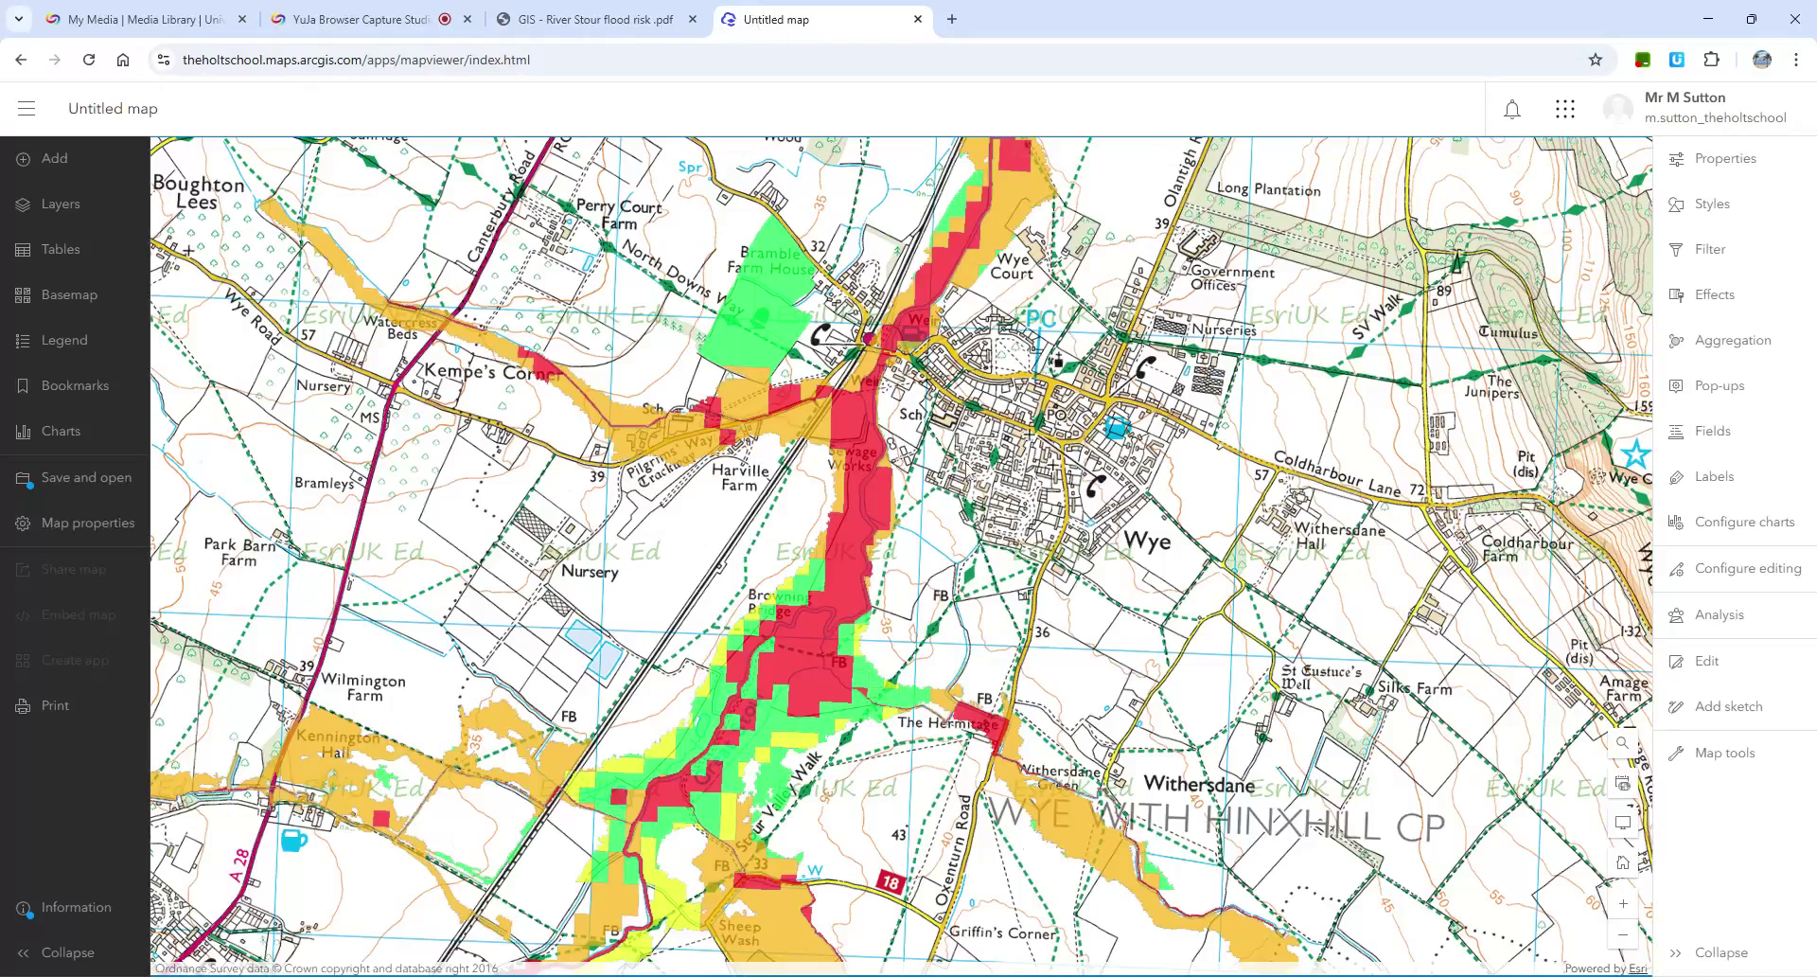
scroll(711, 439, up, 1)
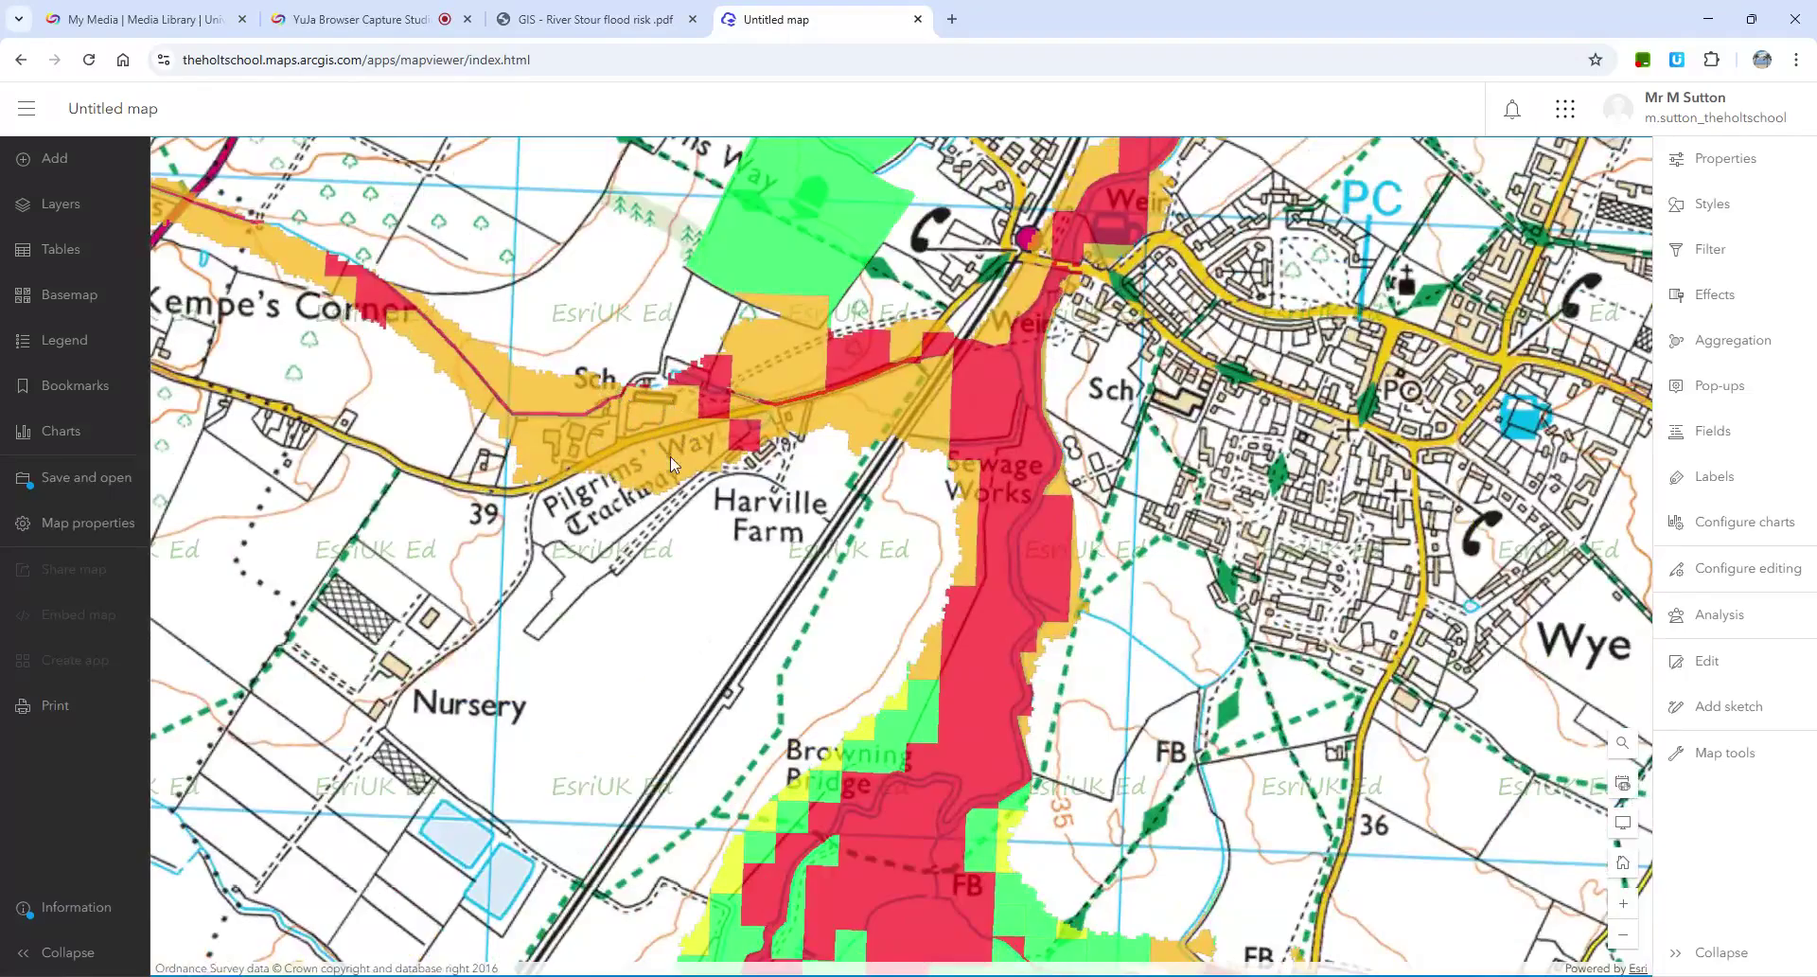
scroll(670, 456, down, 2)
scroll(672, 467, down, 1)
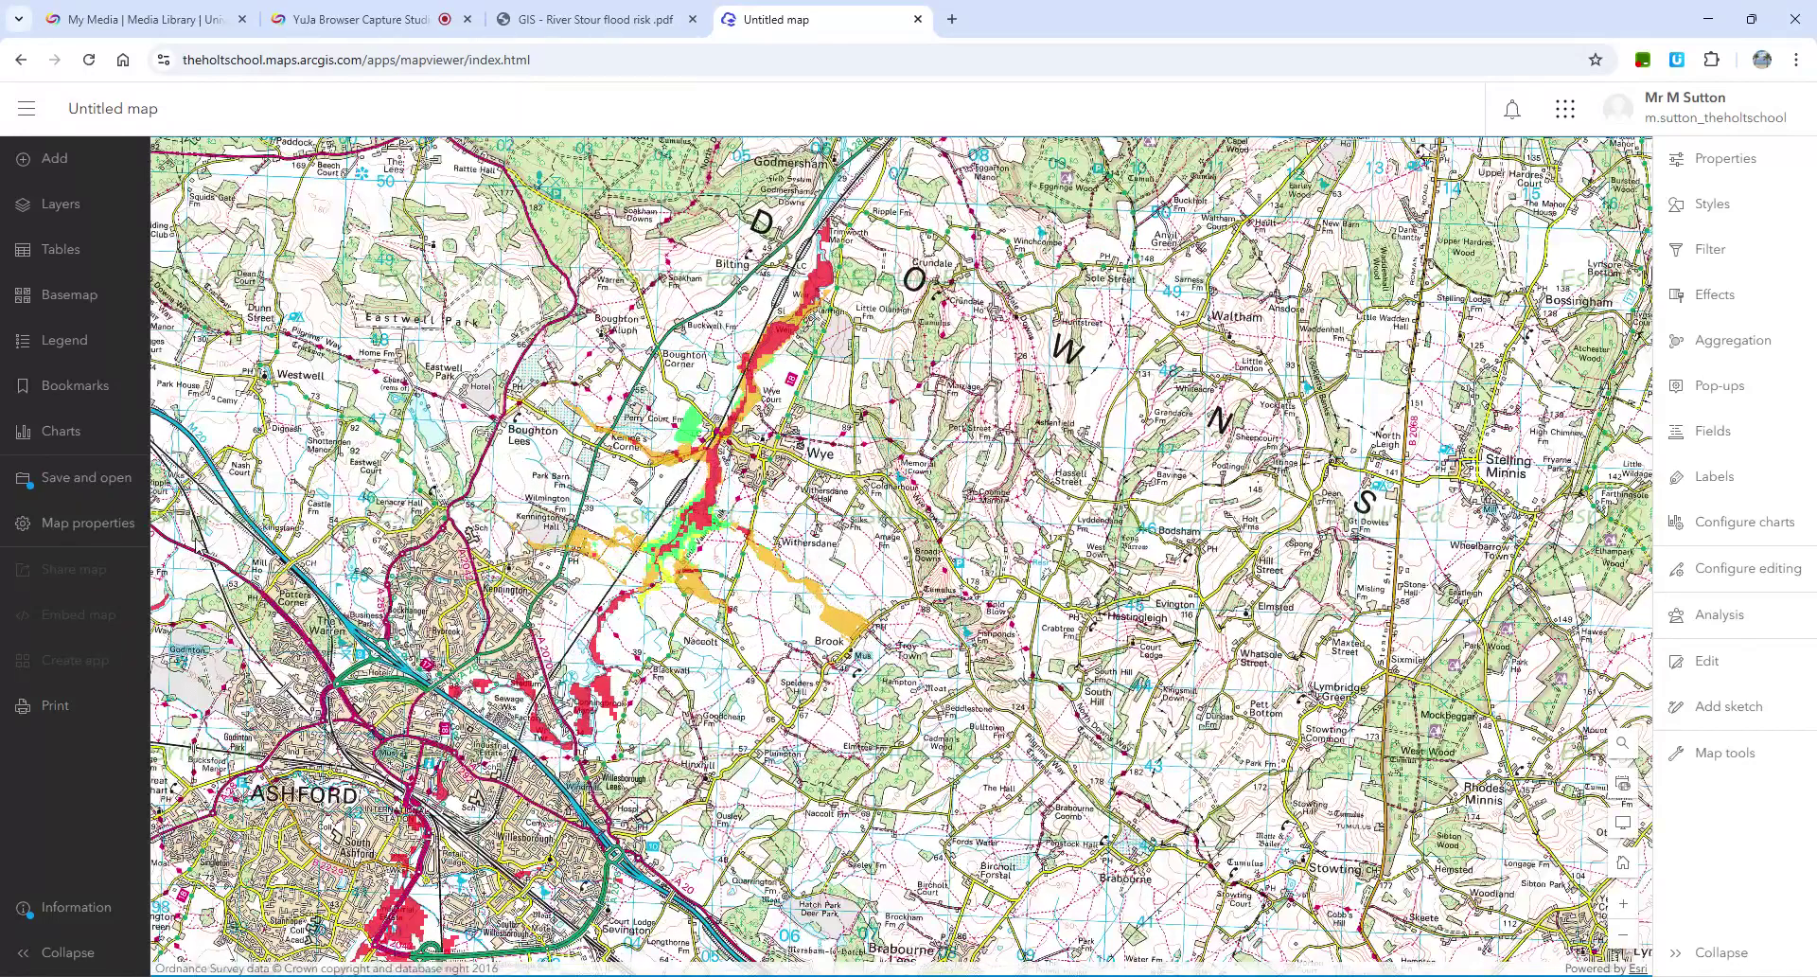
Show the map legend and check the flood band colours around the Pilgrims Way school against it.
click(86, 354)
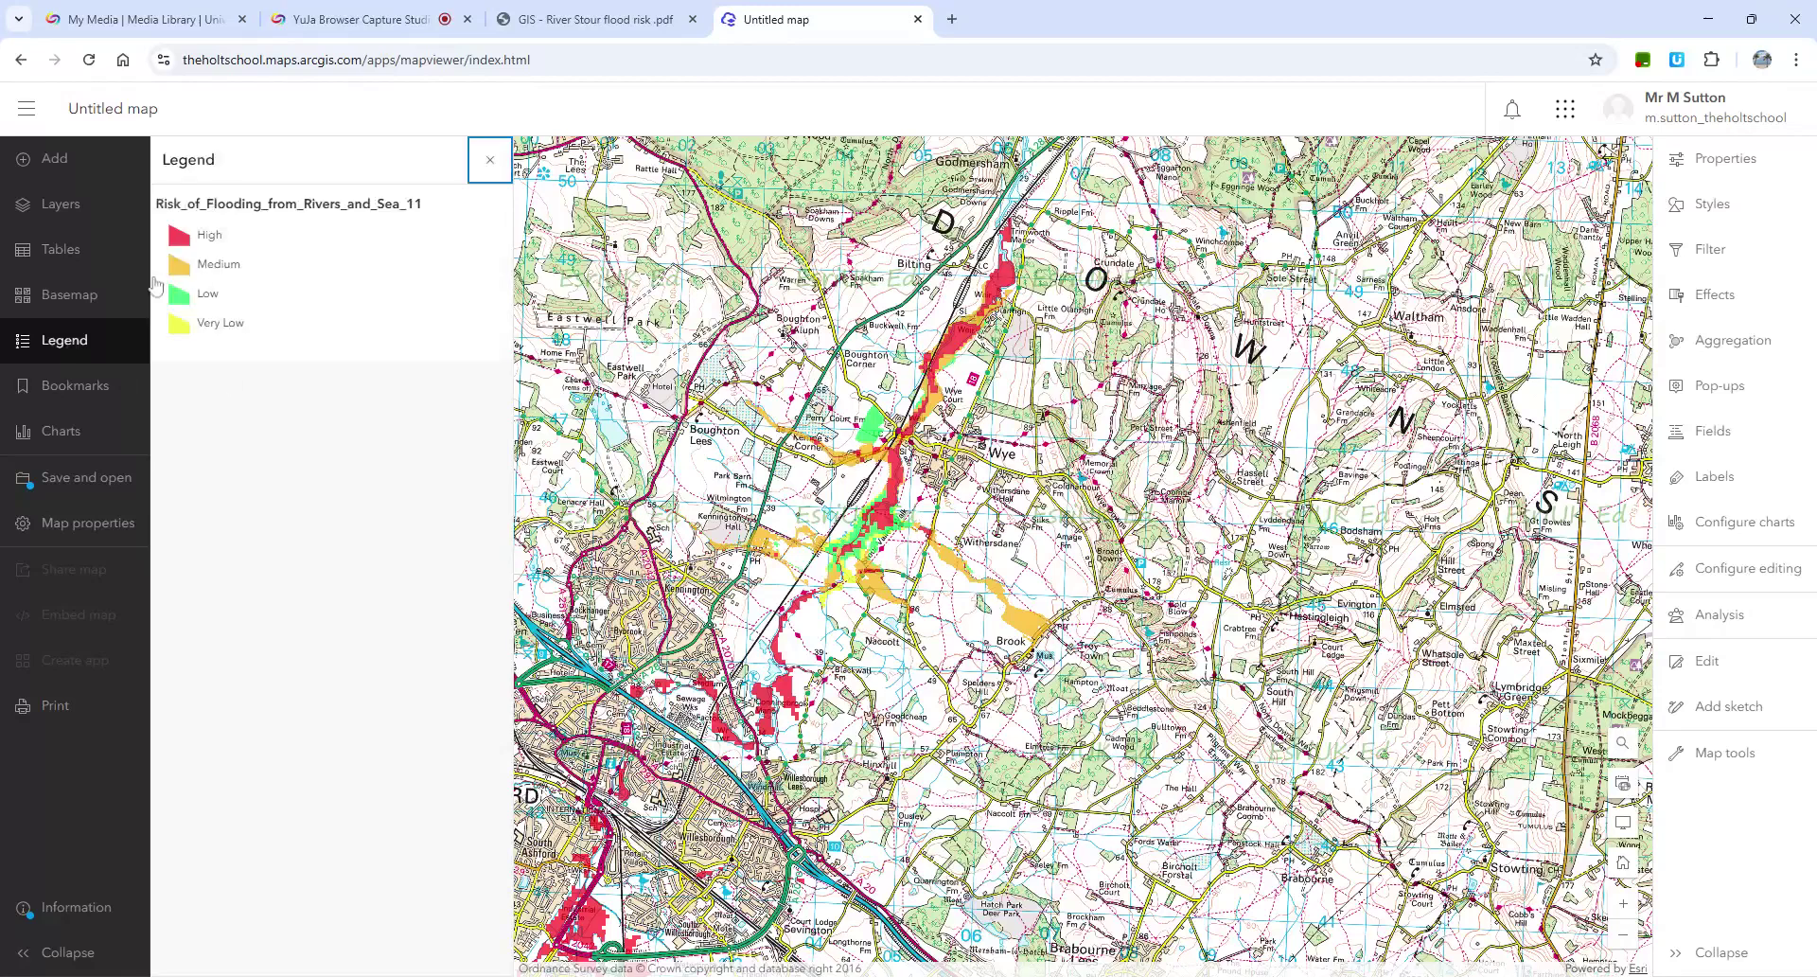
scroll(840, 463, up, 2)
scroll(841, 461, up, 2)
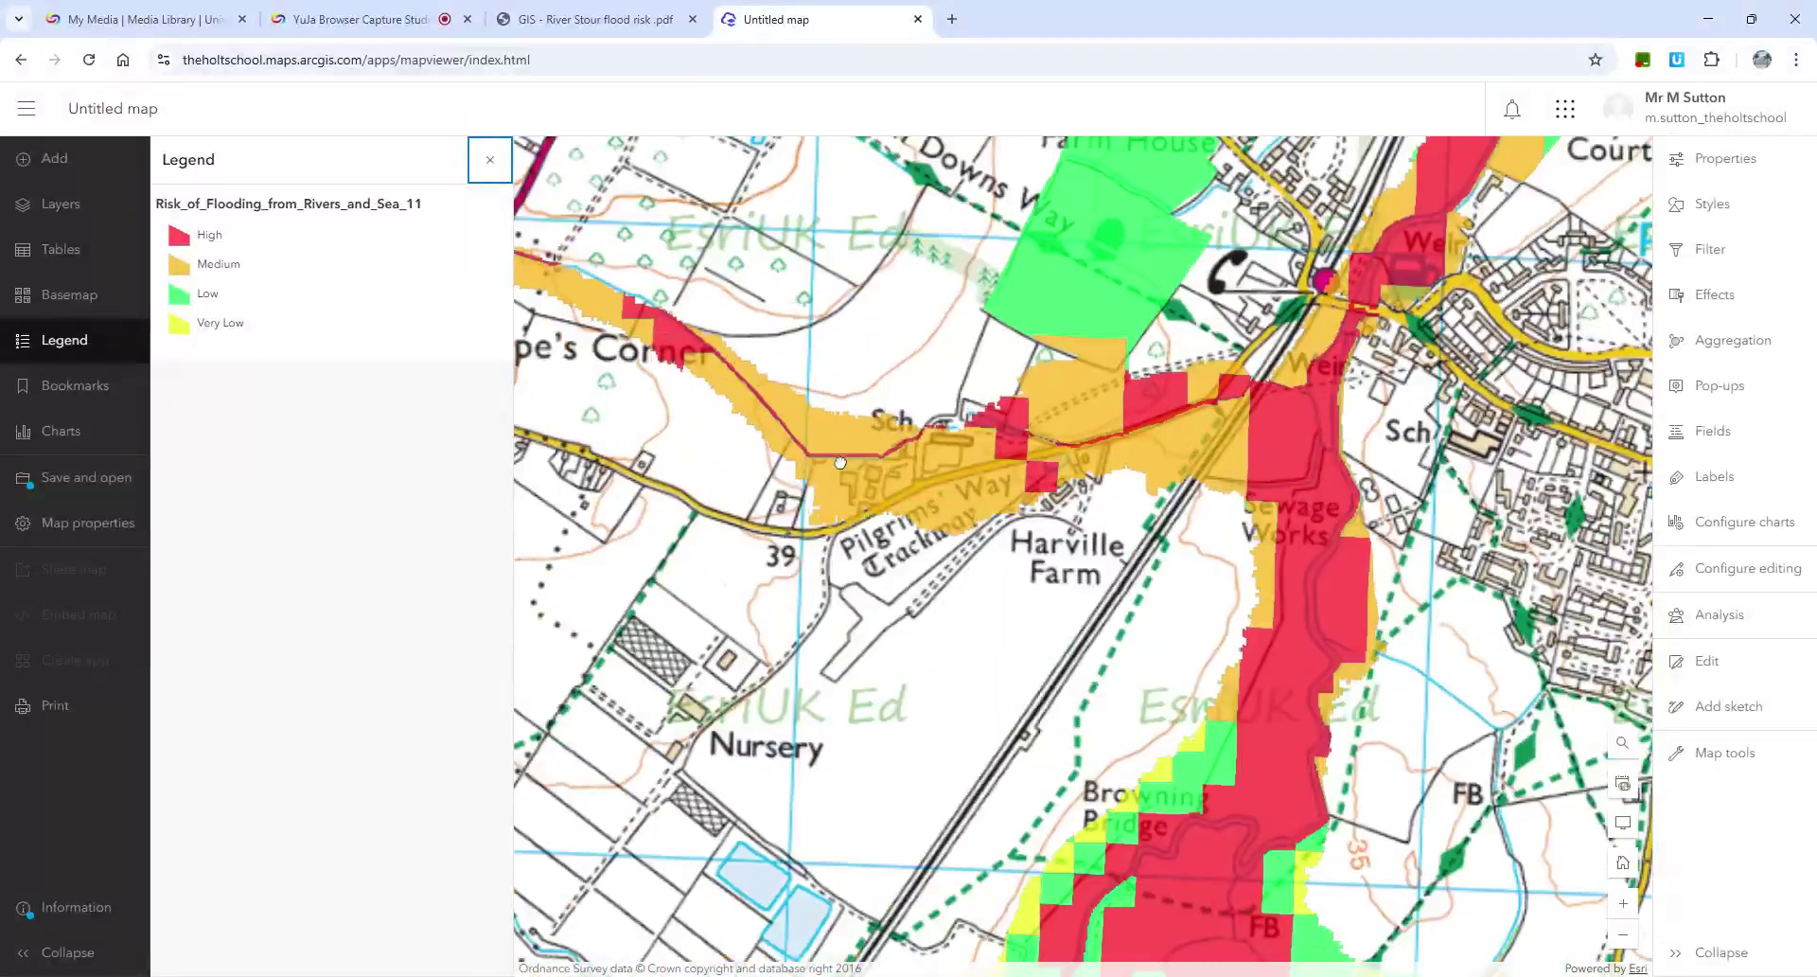
scroll(992, 494, down, 4)
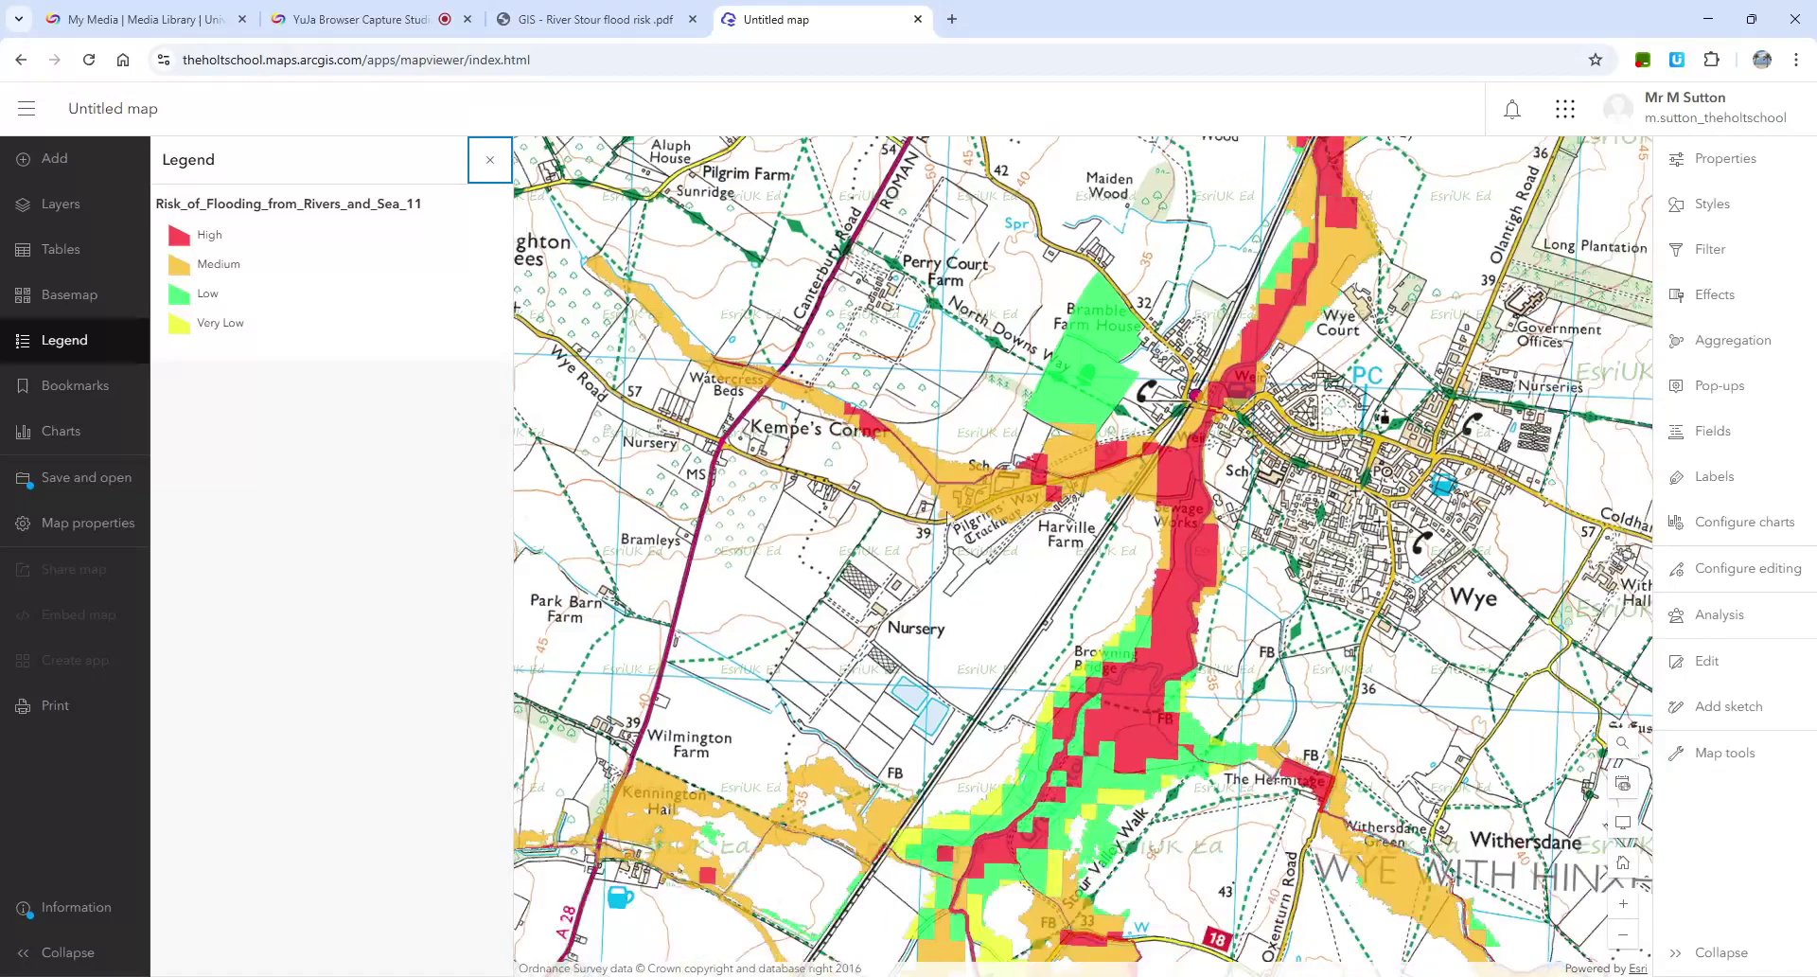
Skim the remaining questions in the worksheet PDF, then return to the map and view the wider Wye and Ashford area.
click(594, 11)
scroll(901, 555, down, 4)
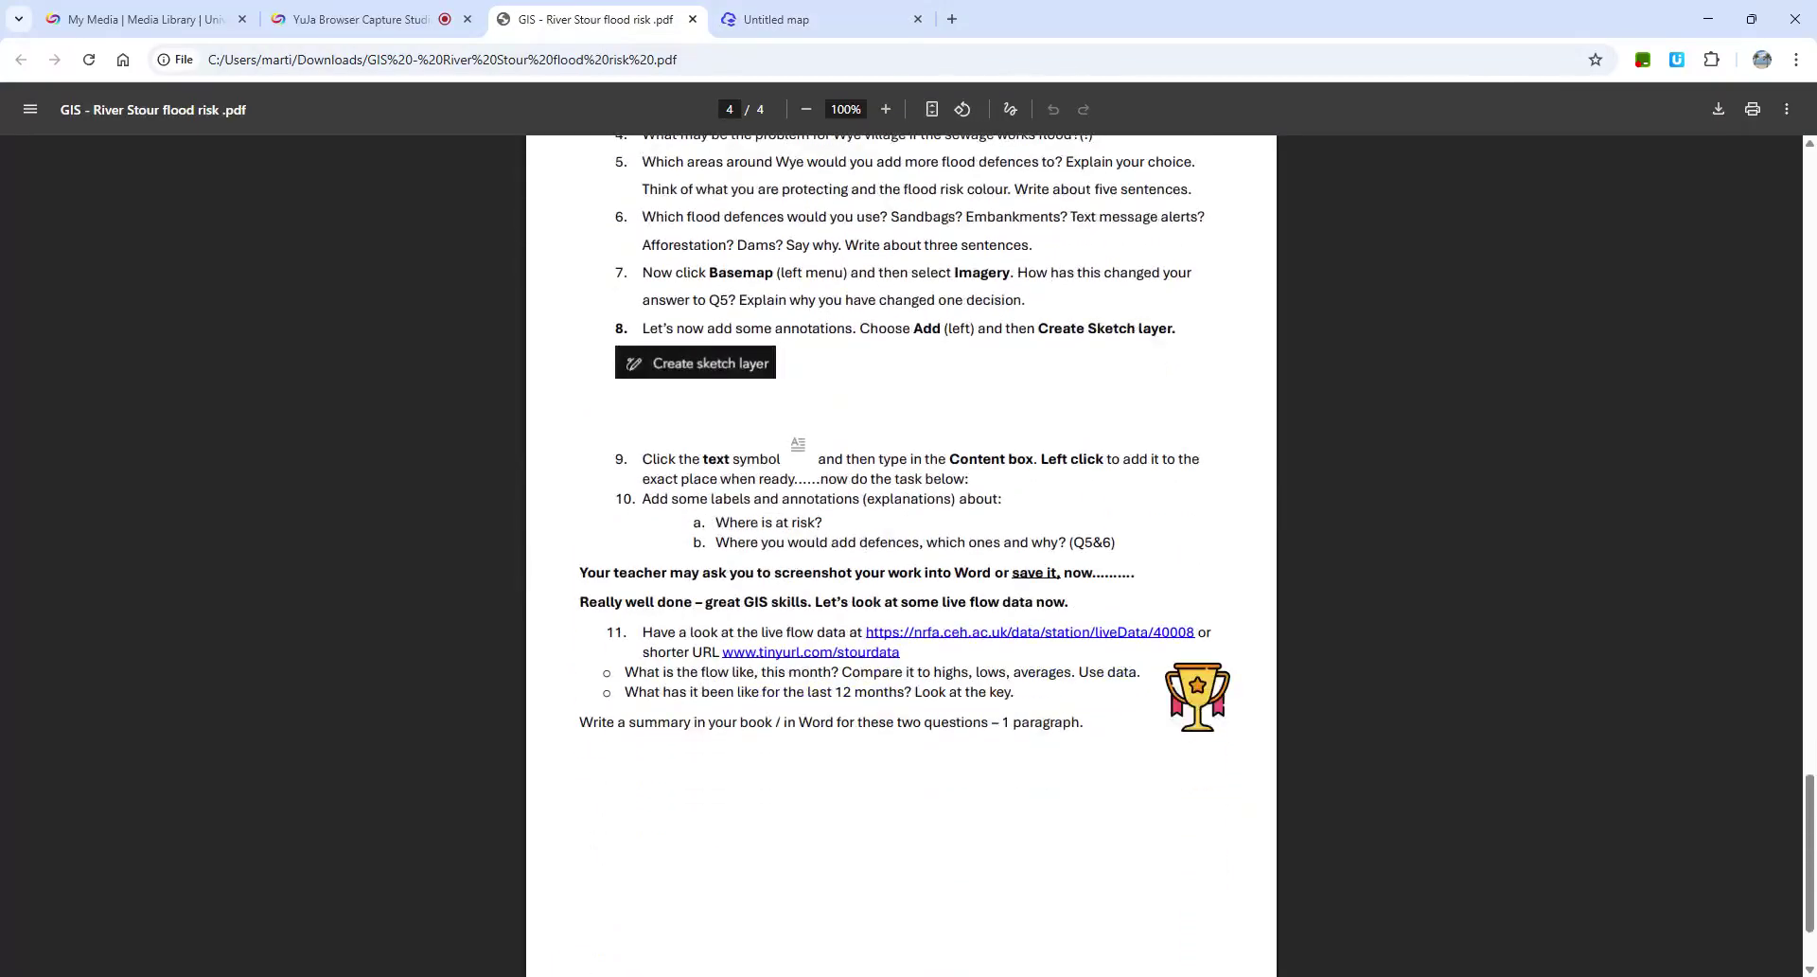
scroll(901, 554, up, 15)
click(776, 19)
scroll(1074, 575, down, 4)
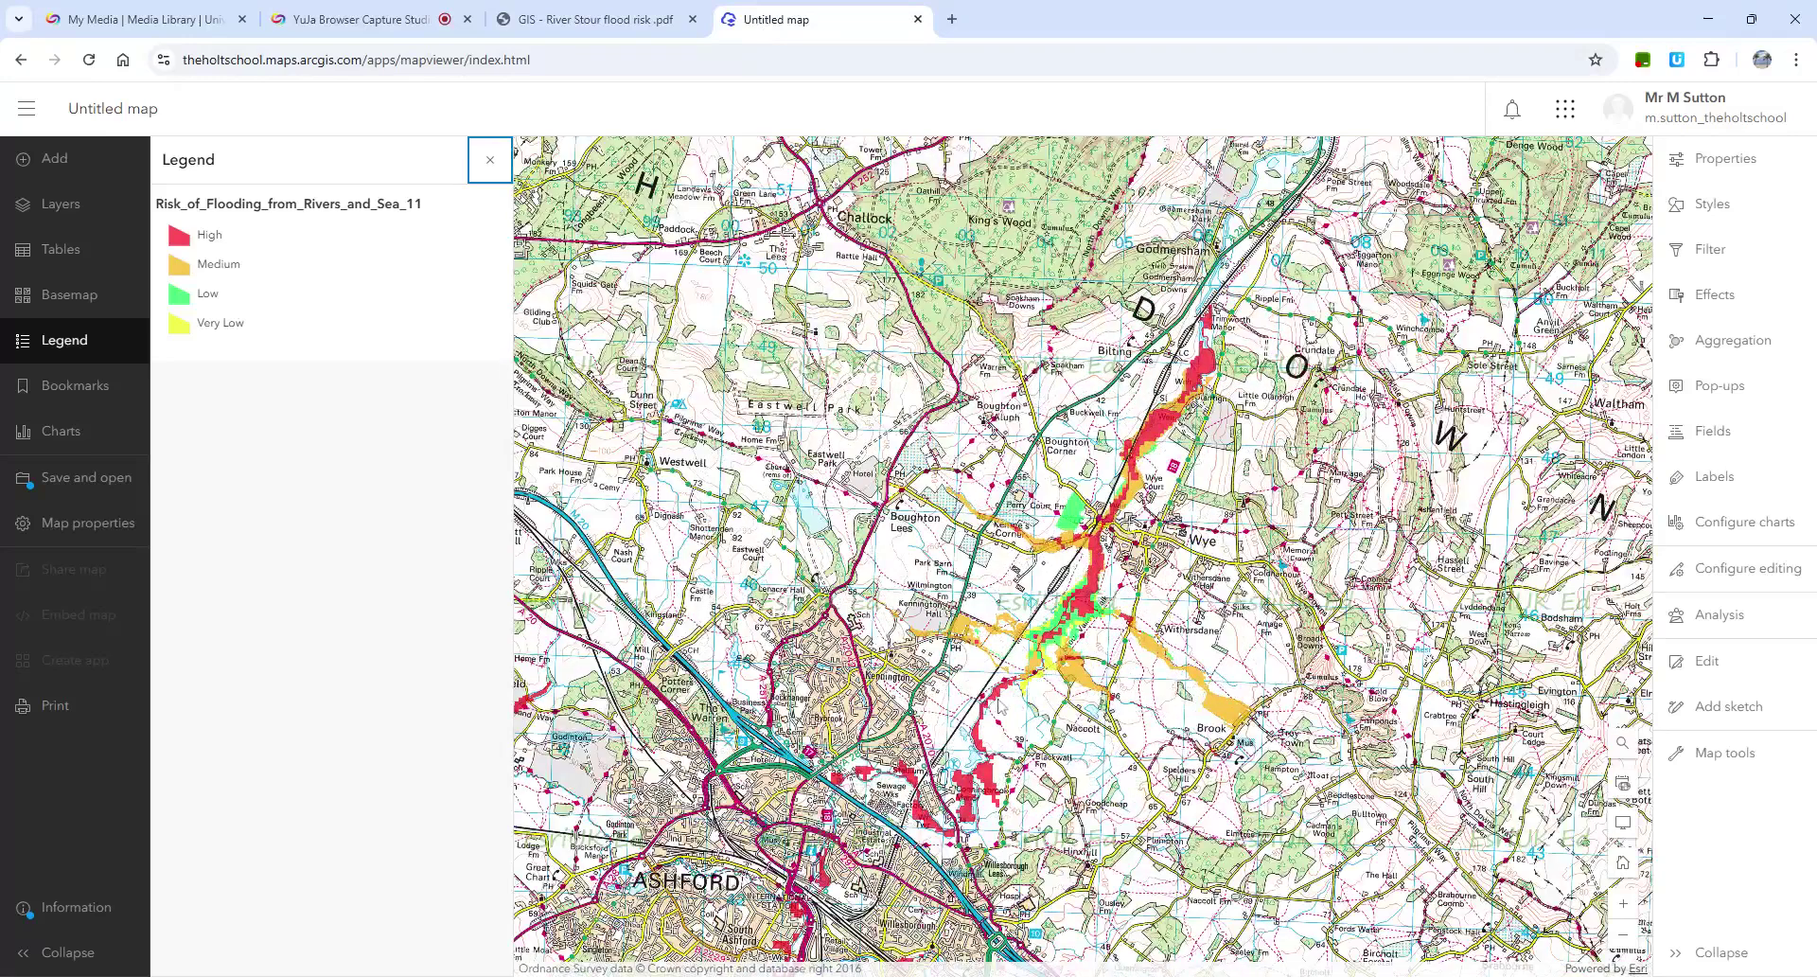
click(358, 13)
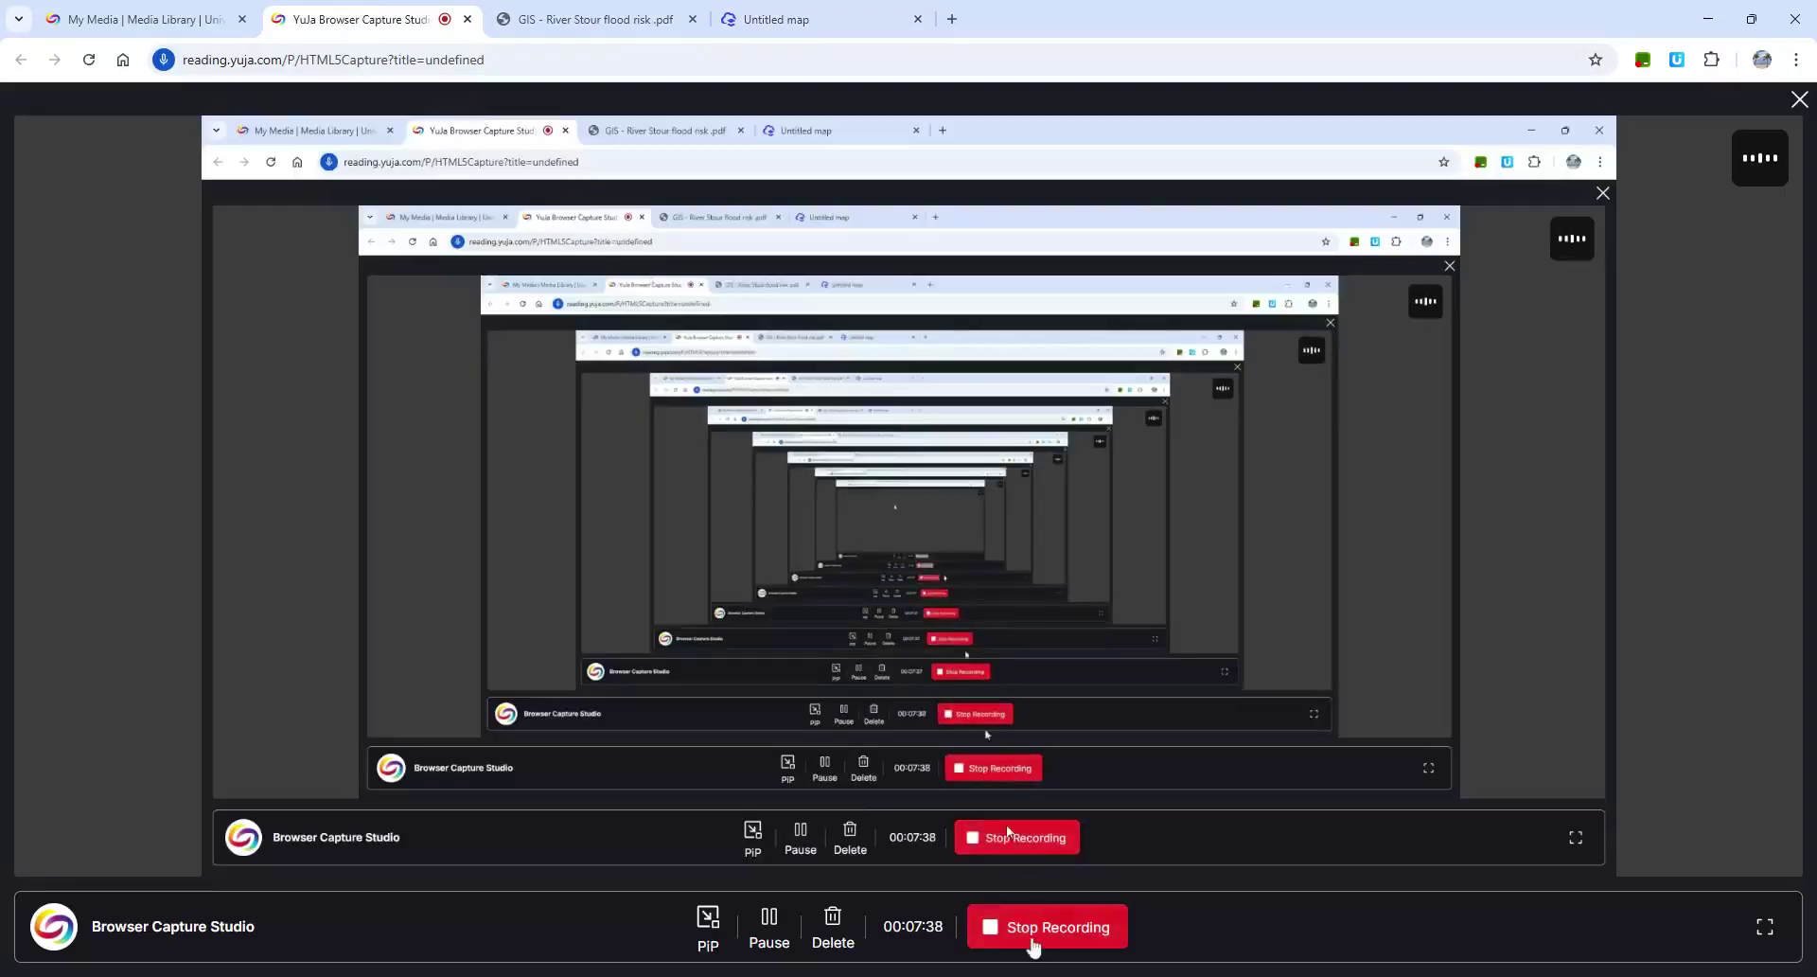